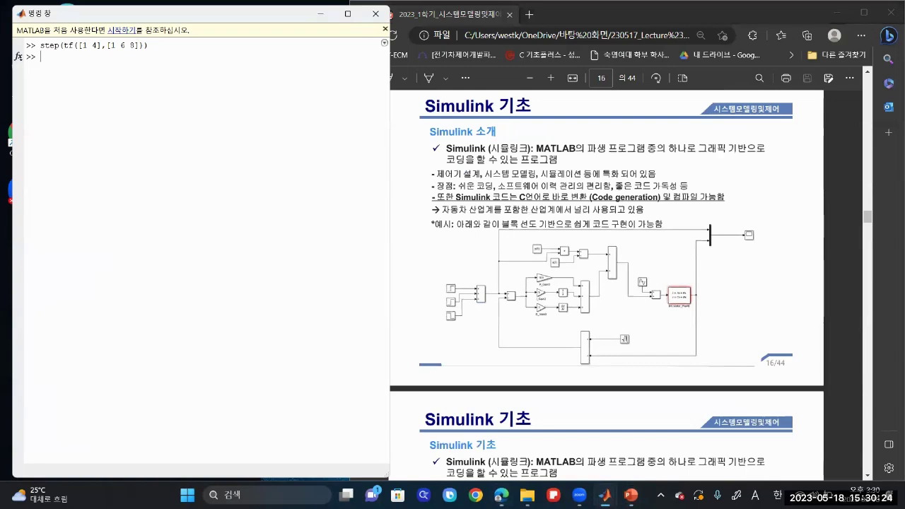
Step: Clear the MATLAB command window and launch Simulink with the simulink command
{"action": "type", "text": "clc"}
{"action": "key", "text": "Return"}
{"action": "type", "text": "s"}
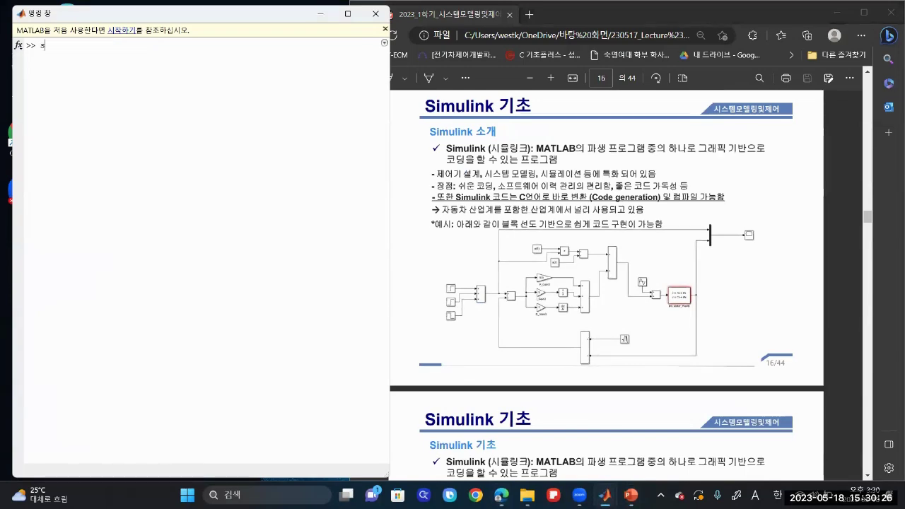
{"action": "type", "text": "imulink"}
{"action": "key", "text": "Return"}
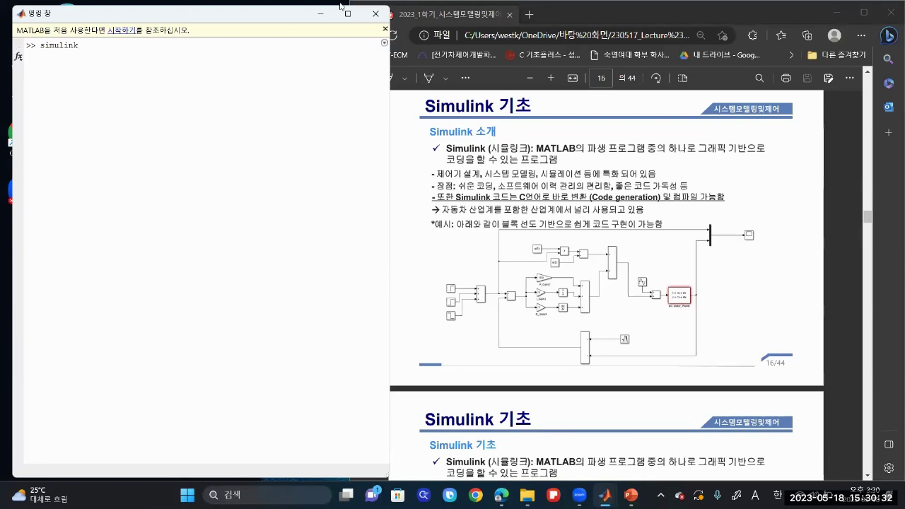
Step: Create a blank model from the Simulink start page and maximize its window
{"action": "left_click", "coordinate": [689, 225]}
{"action": "scroll", "coordinate": [689, 226], "scroll_direction": "down", "scroll_amount": 5}
{"action": "scroll", "coordinate": [688, 225], "scroll_direction": "up", "scroll_amount": 3}
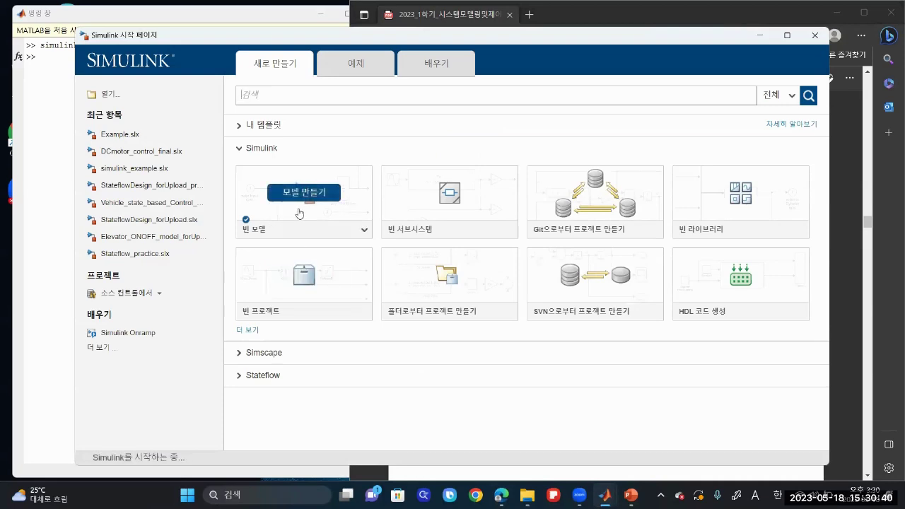
{"action": "left_click", "coordinate": [299, 212]}
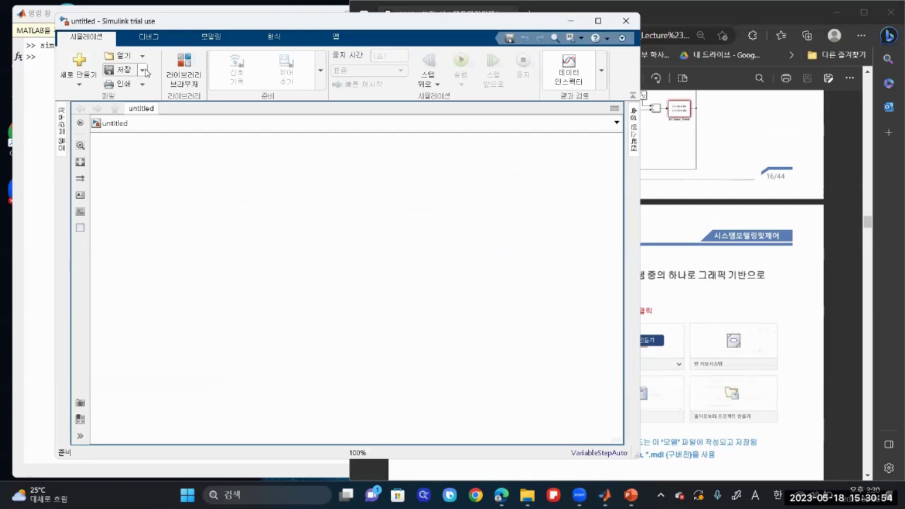
{"action": "left_click", "coordinate": [143, 70]}
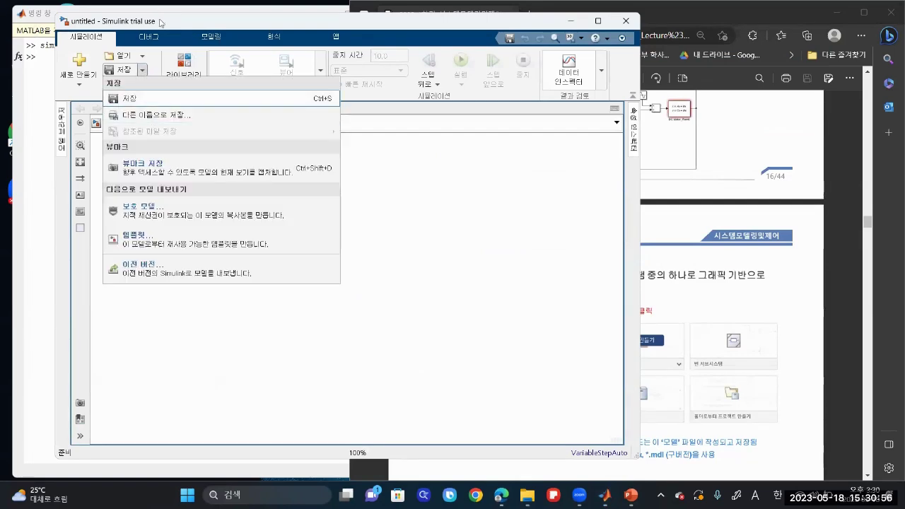
{"action": "double_click", "coordinate": [161, 26]}
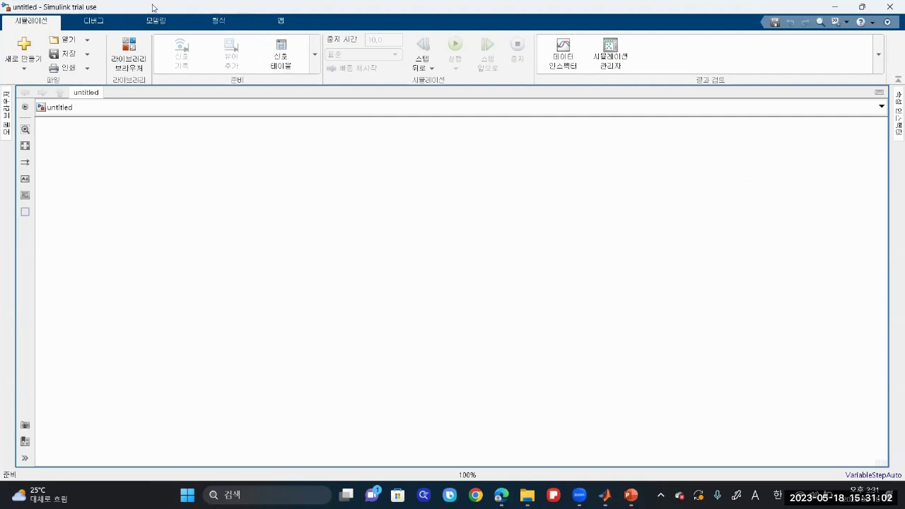
Step: Examine the file formats offered for saving the model under another name, leaving it unsaved
{"action": "left_click", "coordinate": [87, 55]}
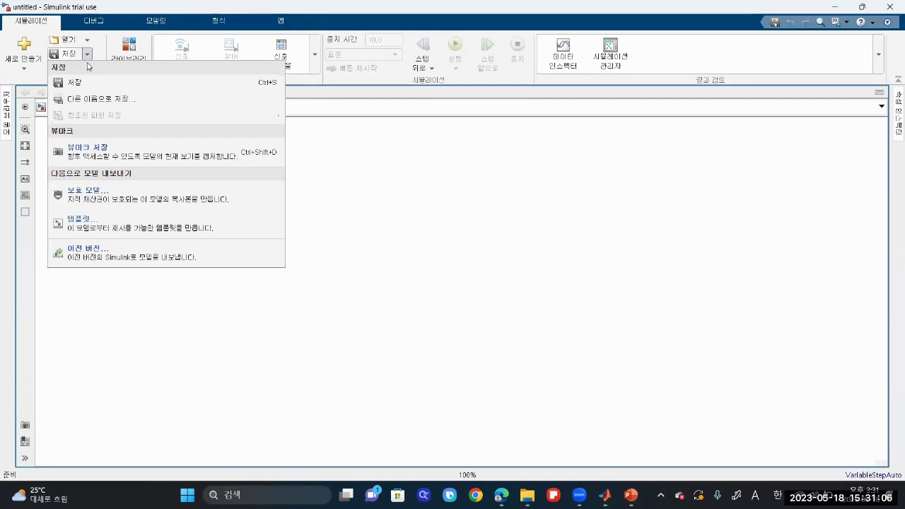
{"action": "left_click", "coordinate": [105, 98]}
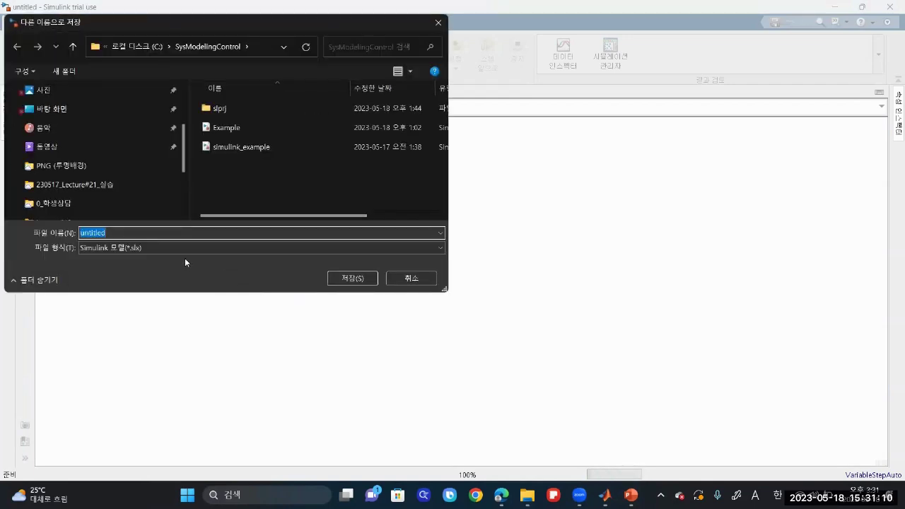
{"action": "left_click", "coordinate": [162, 248]}
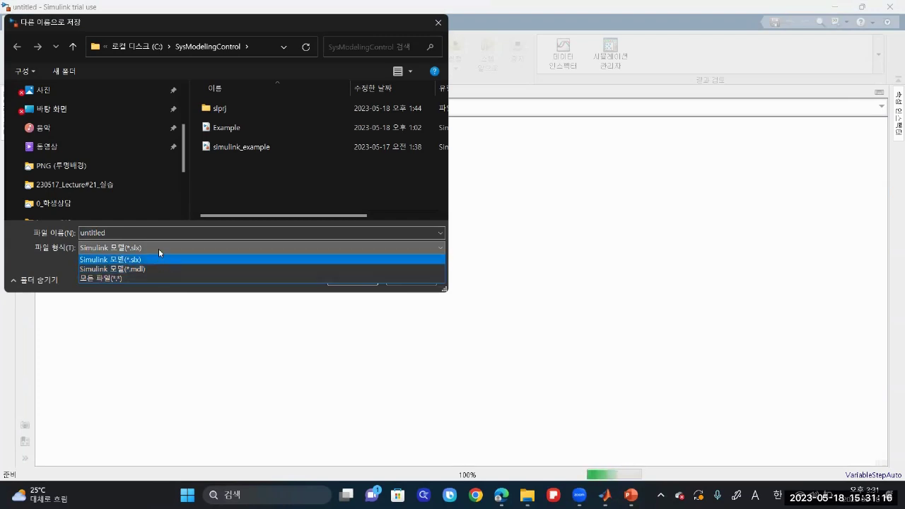
{"action": "left_click", "coordinate": [159, 250]}
{"action": "left_click", "coordinate": [160, 251]}
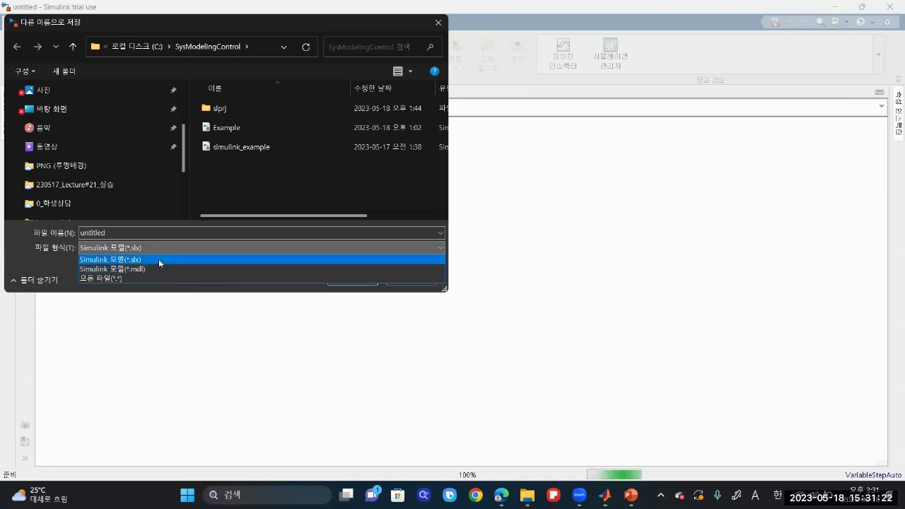
{"action": "left_click", "coordinate": [227, 198]}
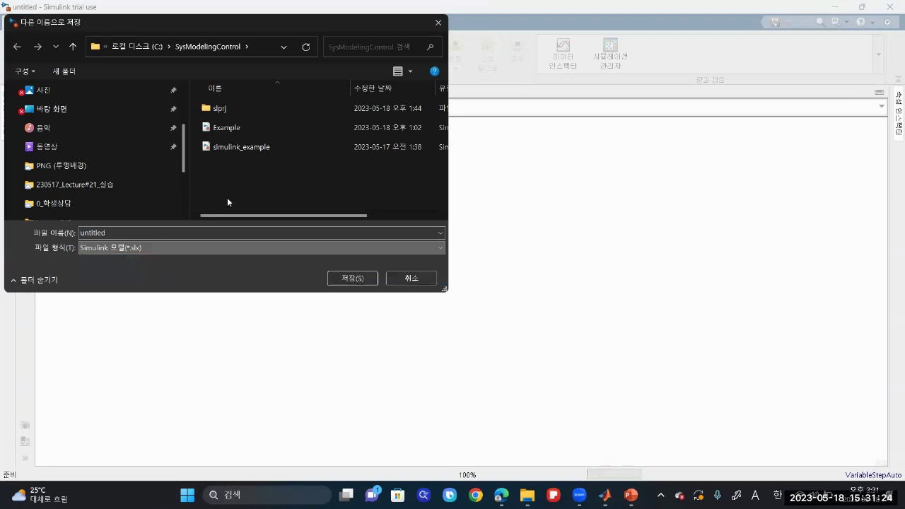
{"action": "left_click", "coordinate": [413, 280]}
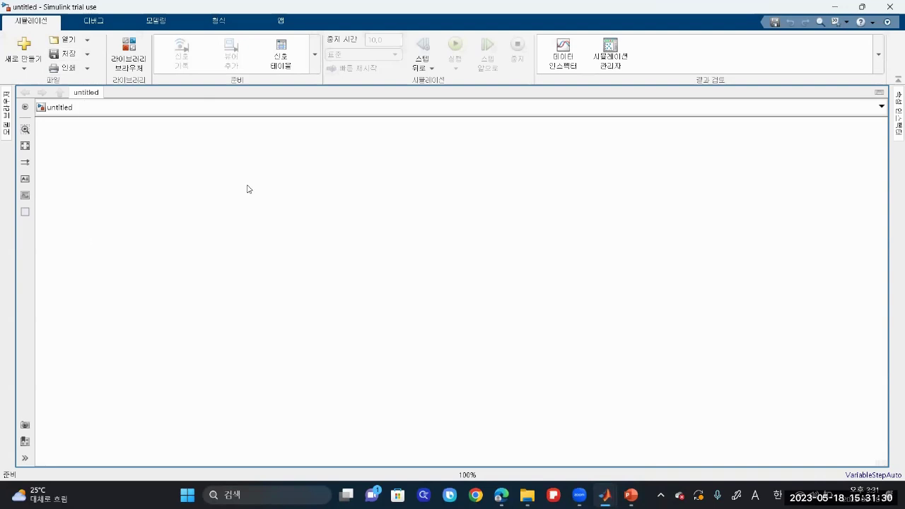
Step: Save the model as SysModeling1 in Simulink model (*.slx) format in the SysModelingControl folder
{"action": "left_click", "coordinate": [88, 55]}
{"action": "left_click", "coordinate": [107, 99]}
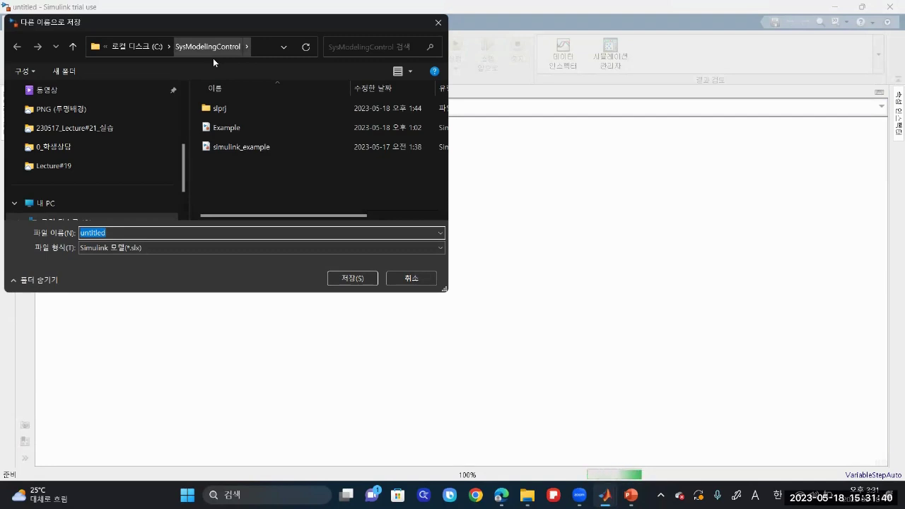
{"action": "key", "text": "ctrl+a"}
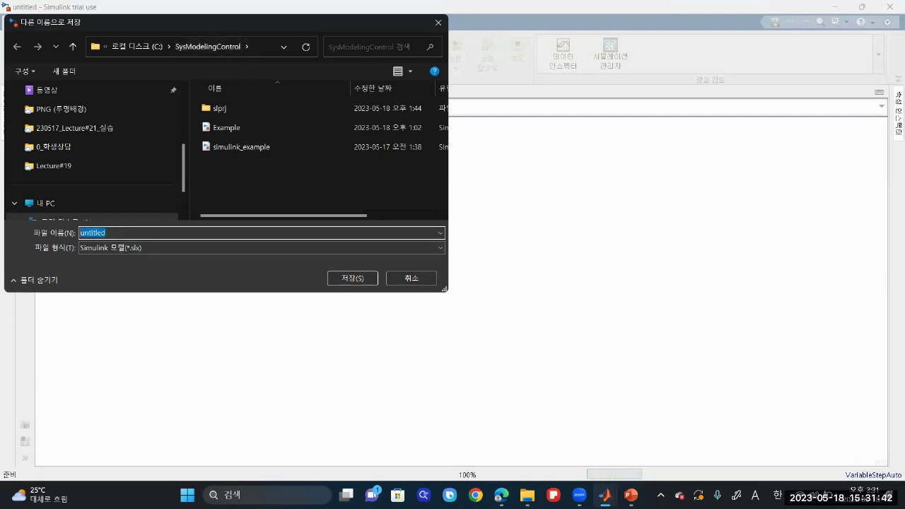
{"action": "type", "text": "S"}
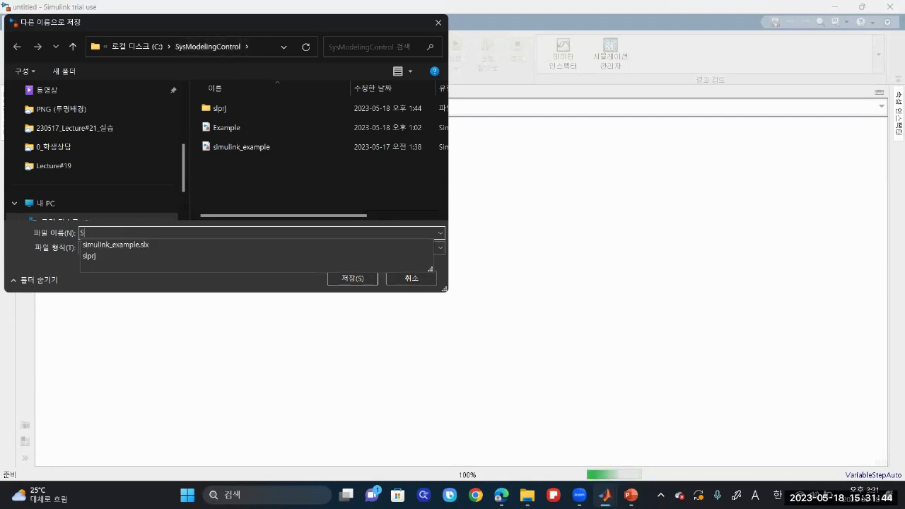
{"action": "type", "text": "ysModel"}
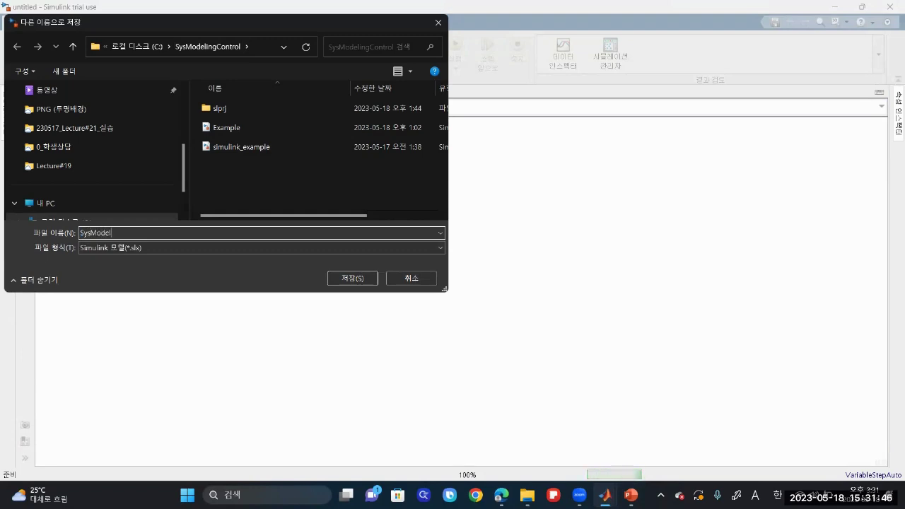
{"action": "type", "text": "ing1"}
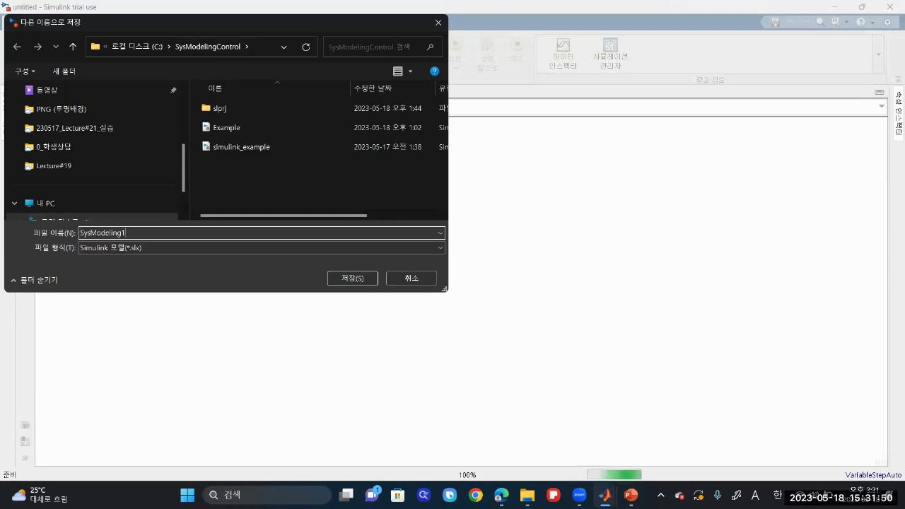
{"action": "key", "text": "Return"}
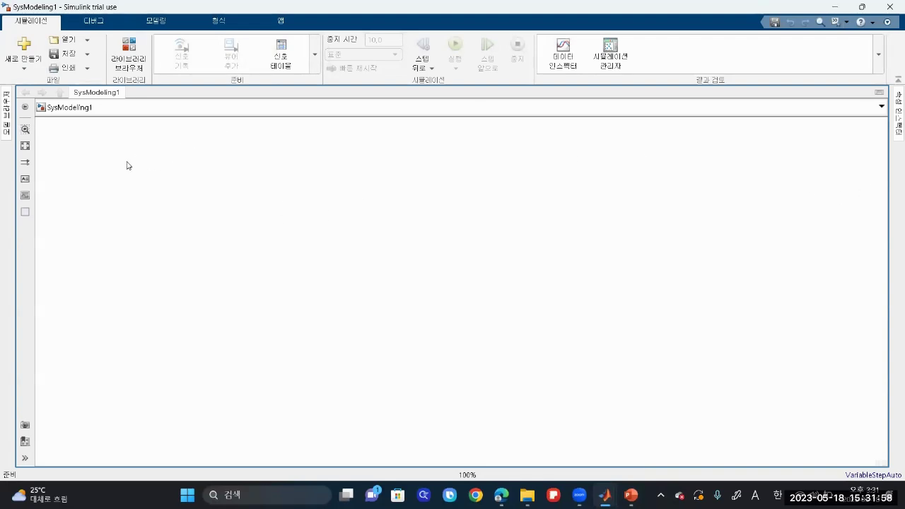
Step: Add a Constant block from Simulink's Commonly Used Blocks library to the upper-left area of the canvas
{"action": "left_click", "coordinate": [131, 60]}
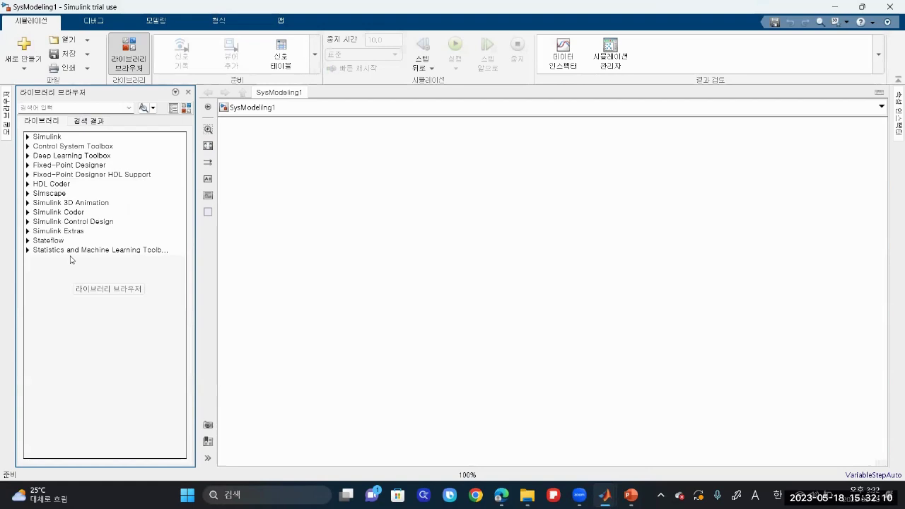
{"action": "left_click", "coordinate": [27, 137]}
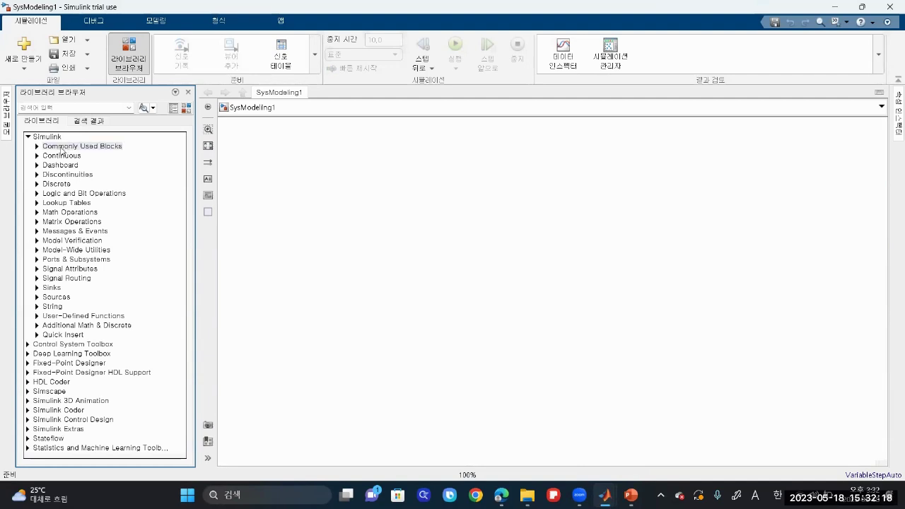
{"action": "left_click", "coordinate": [39, 146]}
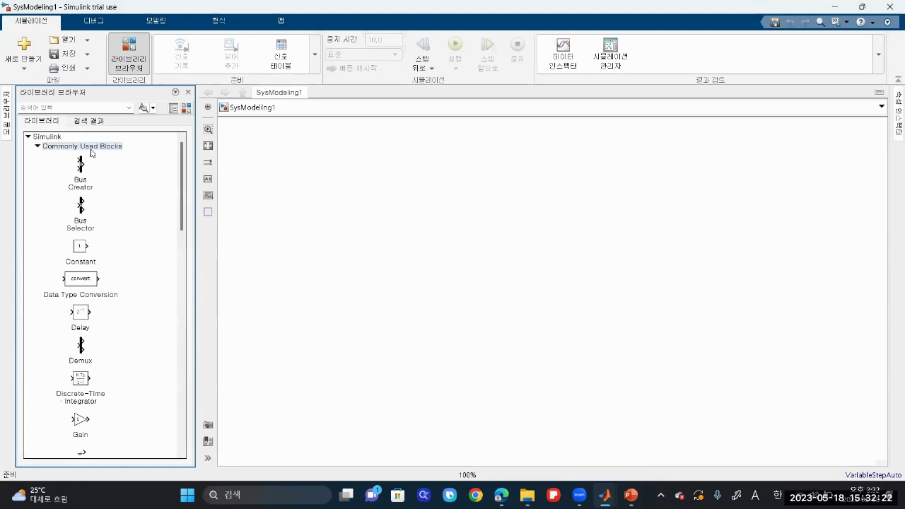
{"action": "scroll", "coordinate": [177, 217], "scroll_direction": "down", "scroll_amount": 2}
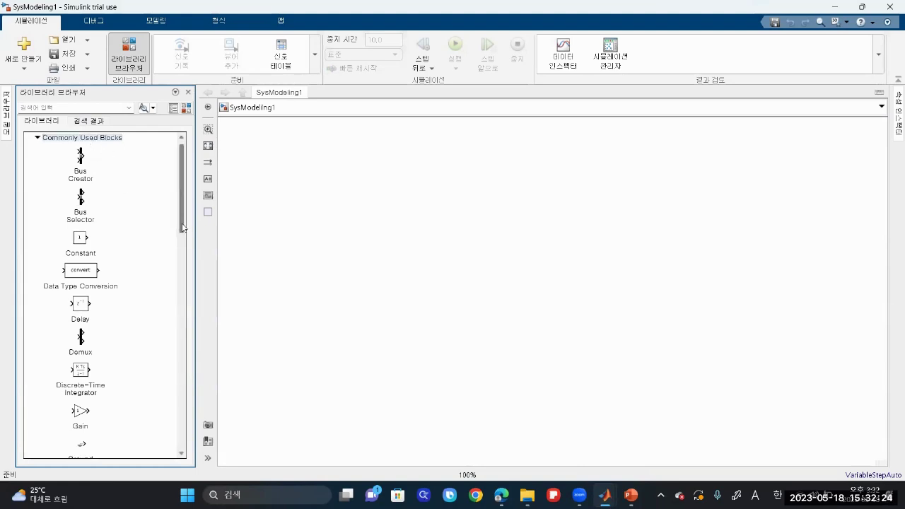
{"action": "scroll", "coordinate": [177, 217], "scroll_direction": "up", "scroll_amount": 2}
{"action": "left_click_drag", "start_coordinate": [178, 217], "coordinate": [175, 193]}
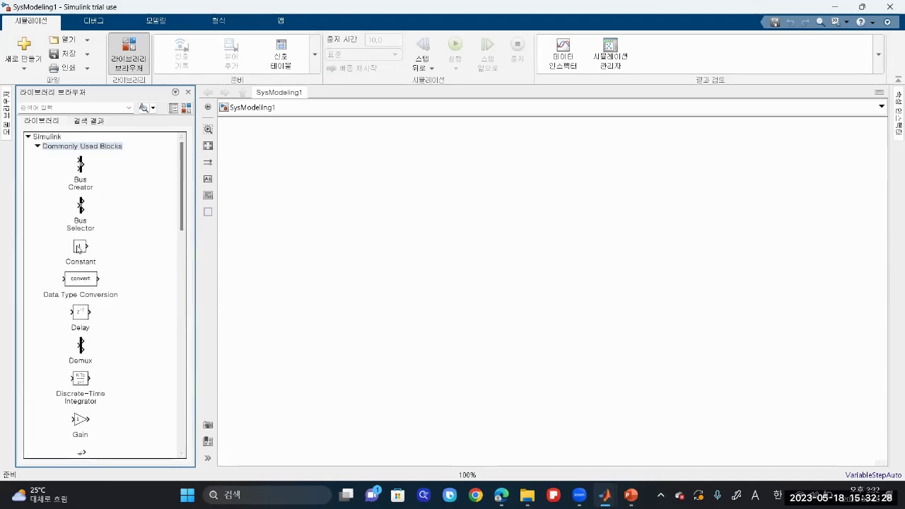
{"action": "left_click", "coordinate": [80, 251]}
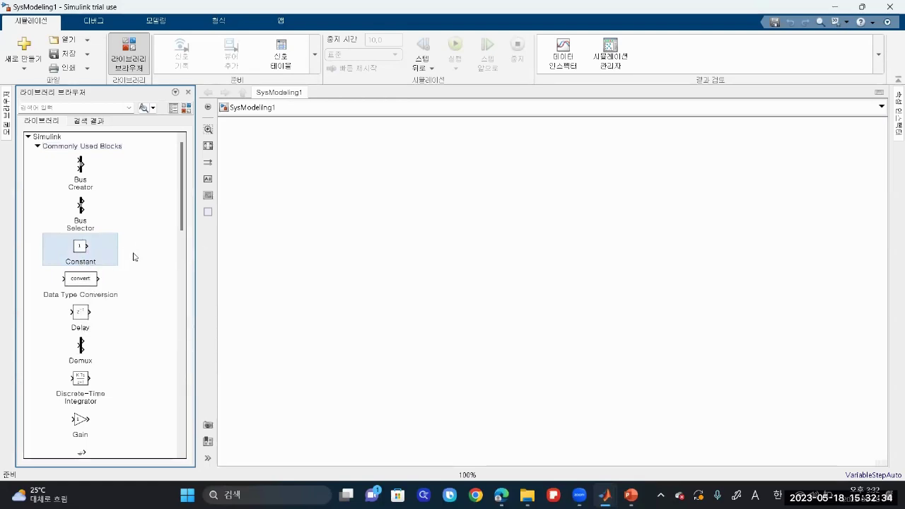
{"action": "left_click_drag", "start_coordinate": [80, 253], "coordinate": [322, 214]}
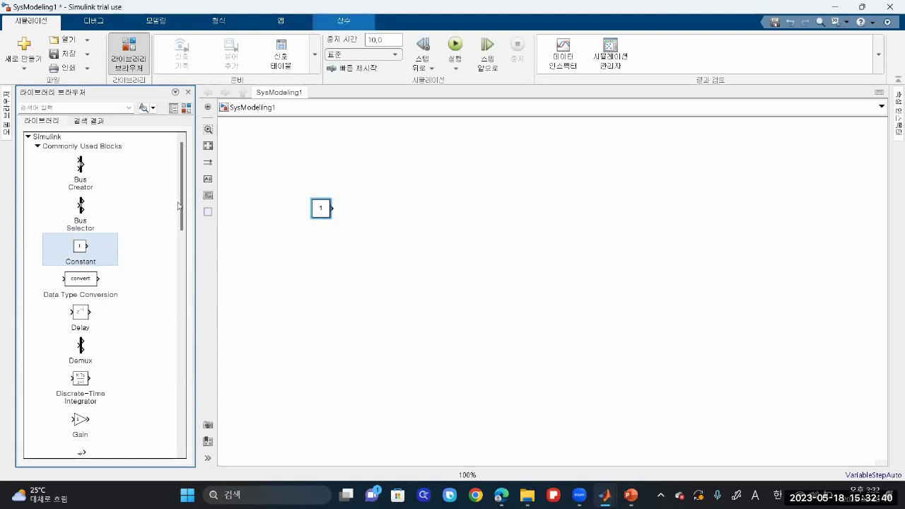
Step: Add a Product block to the right of the Constant block and move the Constant slightly farther left of it
{"action": "left_click_drag", "start_coordinate": [178, 205], "coordinate": [185, 308]}
{"action": "left_click", "coordinate": [85, 310]}
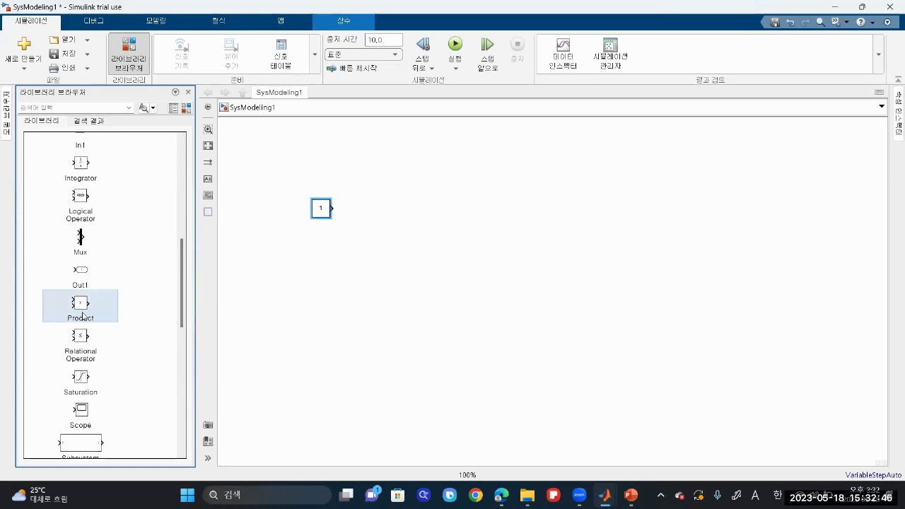
{"action": "left_click_drag", "start_coordinate": [83, 315], "coordinate": [397, 225]}
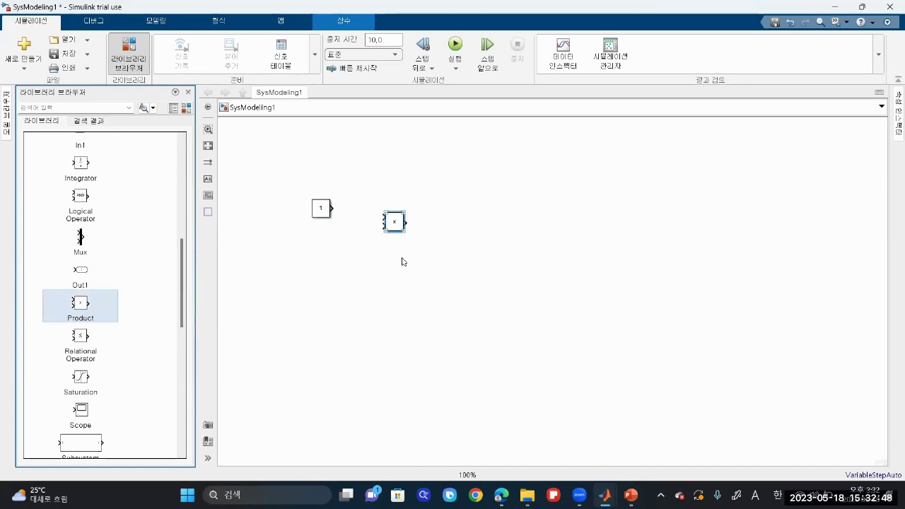
{"action": "left_click_drag", "start_coordinate": [320, 209], "coordinate": [303, 209]}
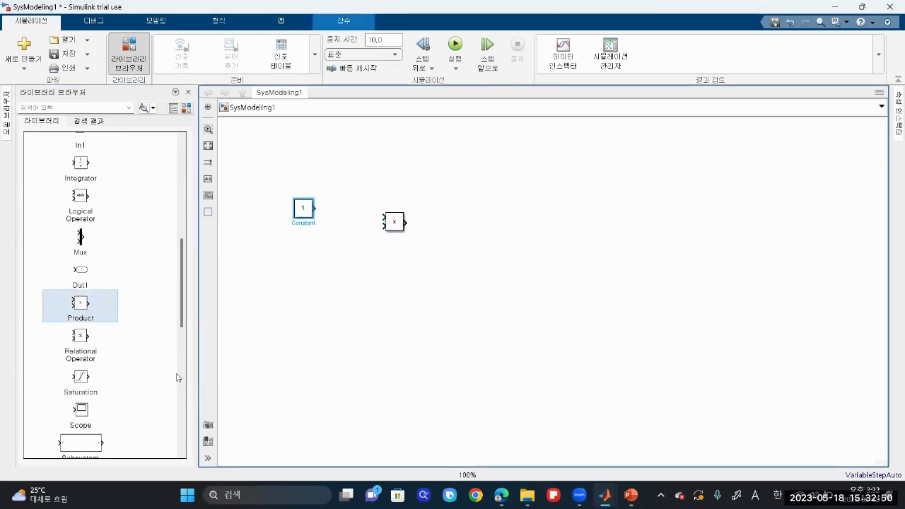
{"action": "mouse_move", "coordinate": [182, 317]}
{"action": "left_mouse_down"}
{"action": "mouse_move", "coordinate": [188, 356]}
{"action": "mouse_move", "coordinate": [188, 313]}
{"action": "left_mouse_up"}
{"action": "left_click_drag", "start_coordinate": [305, 216], "coordinate": [298, 214]}
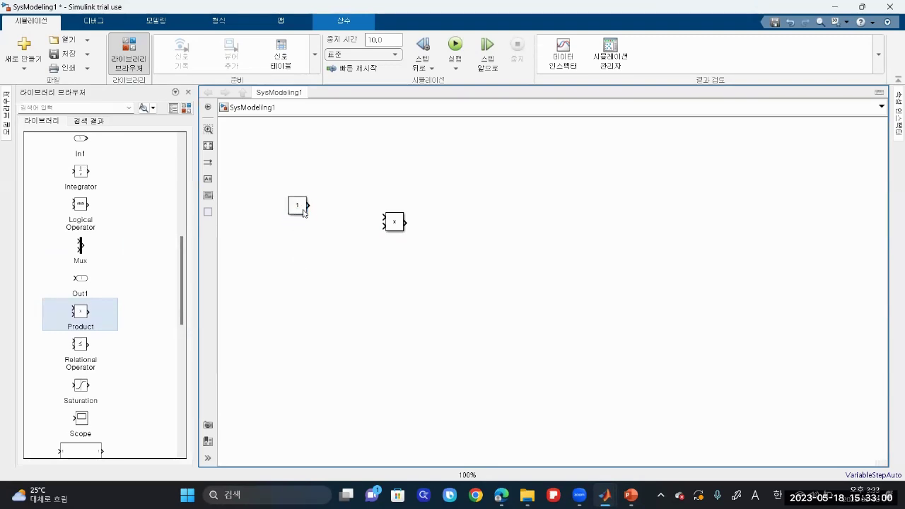
Step: Paste a copy of the Constant block below the original, align the original above it, and centre the Product block between their heights
{"action": "left_click", "coordinate": [308, 252]}
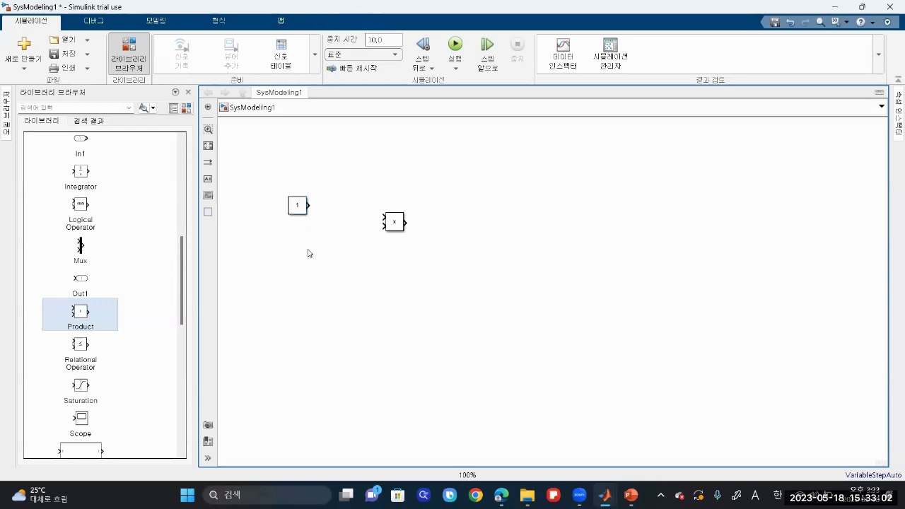
{"action": "key", "text": "ctrl+v"}
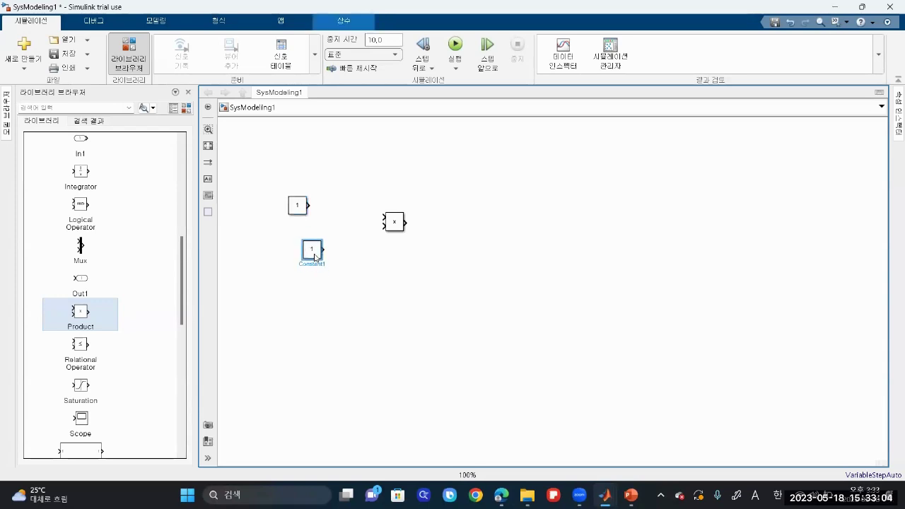
{"action": "left_click_drag", "start_coordinate": [300, 217], "coordinate": [315, 214]}
{"action": "left_click_drag", "start_coordinate": [396, 225], "coordinate": [402, 230]}
Step: Set the upper Constant block's constant value to 10 and apply it
{"action": "left_click", "coordinate": [315, 210]}
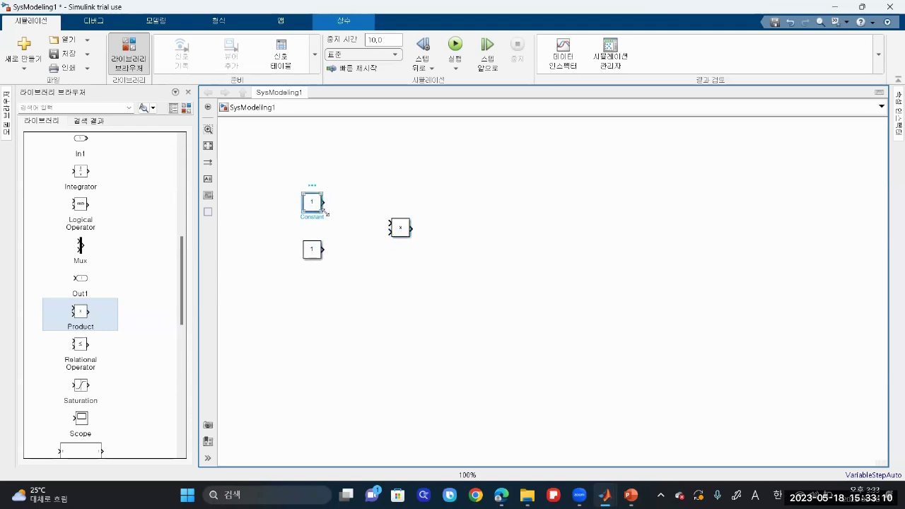
{"action": "double_click", "coordinate": [312, 210]}
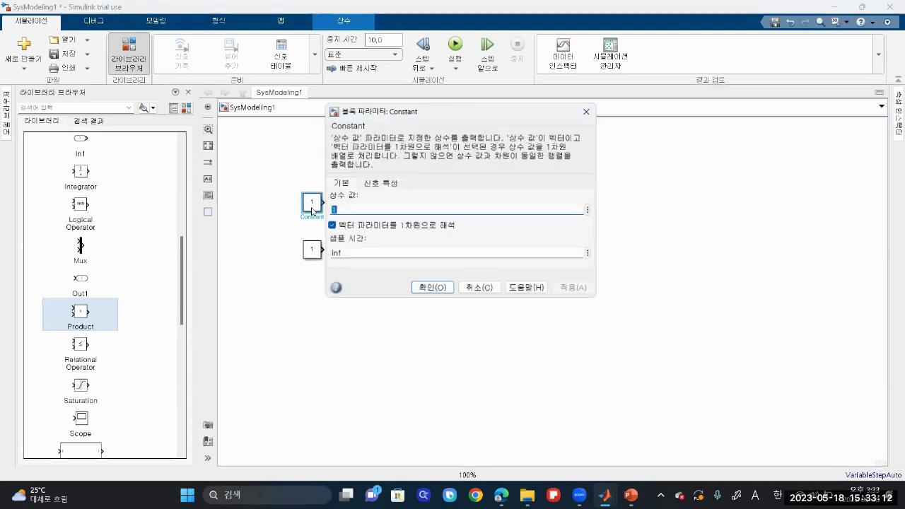
{"action": "left_click_drag", "start_coordinate": [410, 121], "coordinate": [517, 134]}
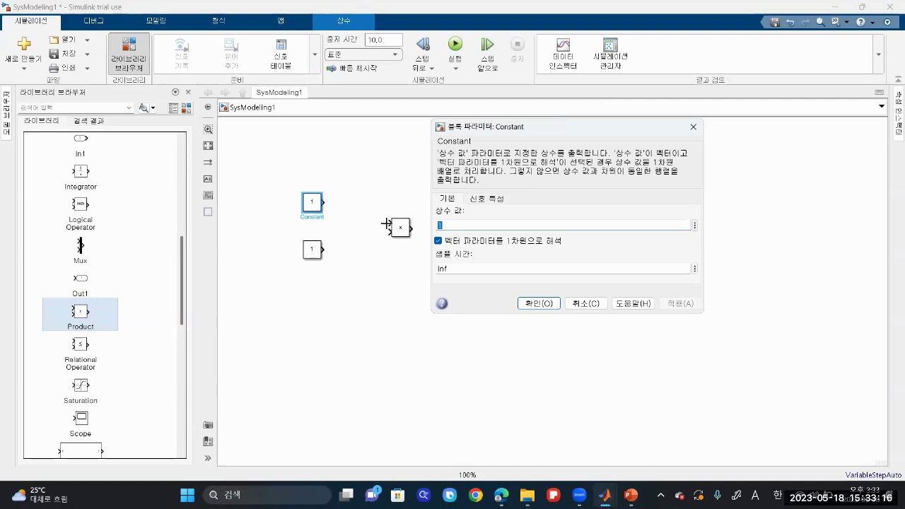
{"action": "type", "text": "10"}
{"action": "left_click", "coordinate": [679, 304]}
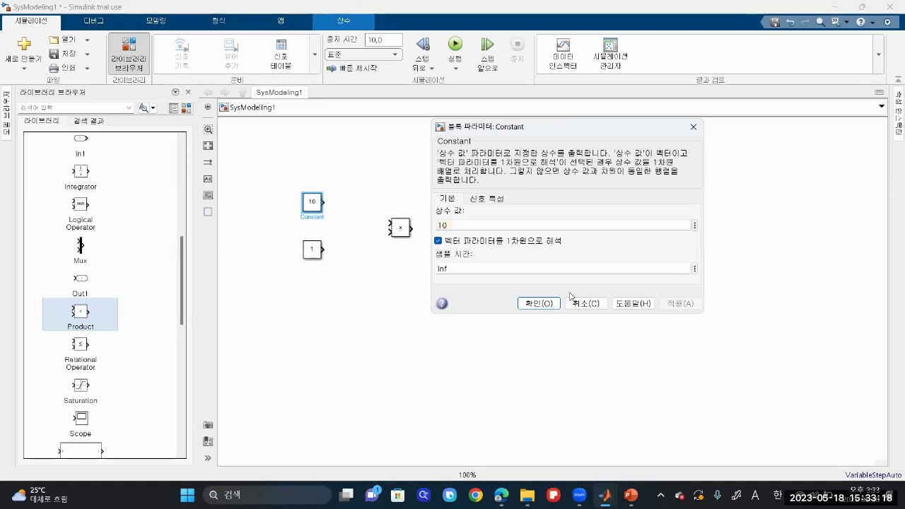
Step: Close the upper Constant's parameters and set the lower Constant block's constant value to 5
{"action": "left_click", "coordinate": [548, 303]}
{"action": "double_click", "coordinate": [312, 249]}
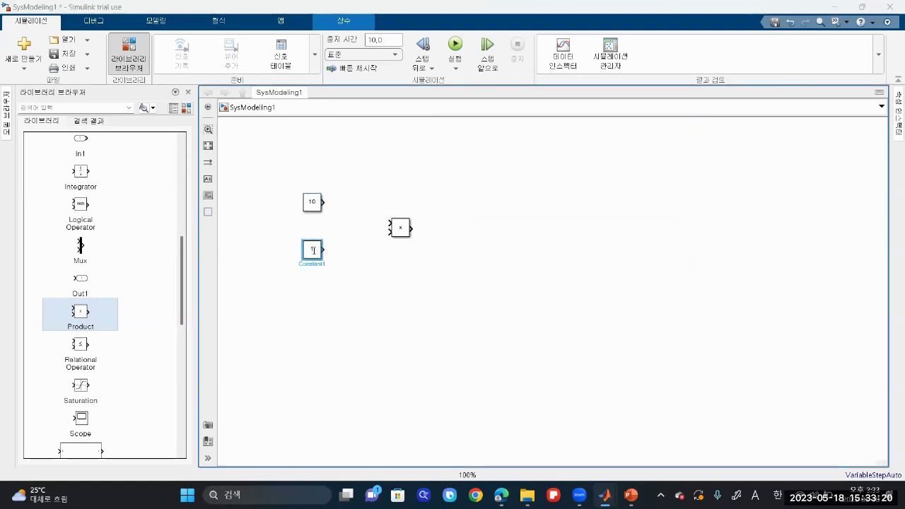
{"action": "type", "text": "5"}
{"action": "left_click", "coordinate": [573, 335]}
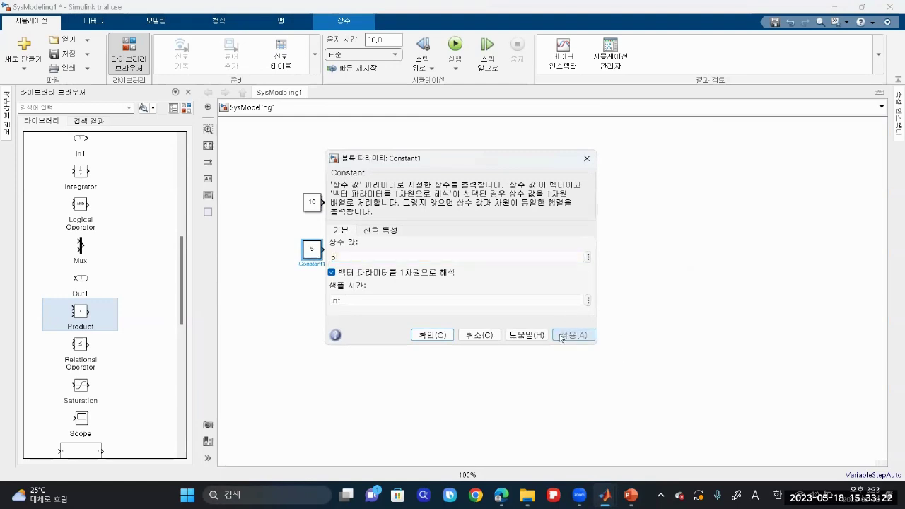
{"action": "left_click", "coordinate": [448, 335]}
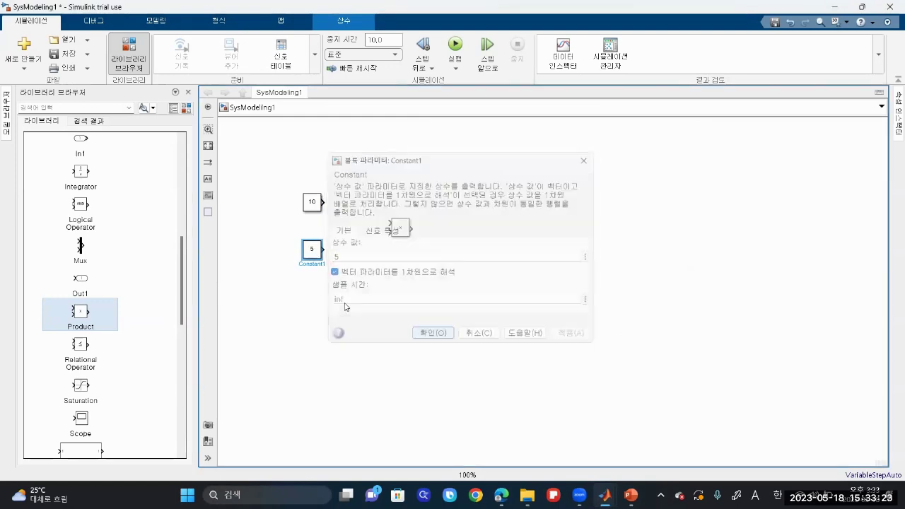
Step: Connect the 10 Constant to the Product block's upper input and the 5 Constant to its lower input, nudging the Product block slightly left
{"action": "left_click", "coordinate": [323, 202]}
{"action": "left_click", "coordinate": [388, 223]}
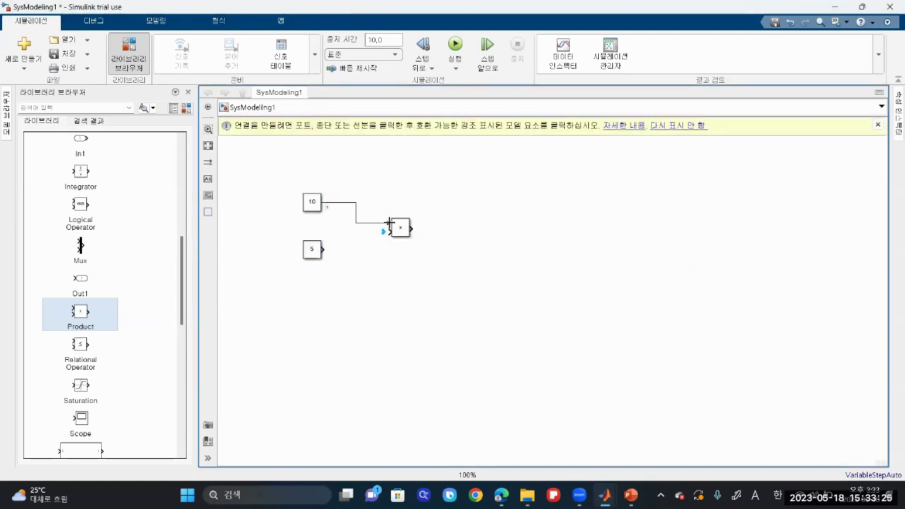
{"action": "left_click", "coordinate": [325, 249]}
{"action": "left_click", "coordinate": [388, 231]}
{"action": "left_click_drag", "start_coordinate": [401, 229], "coordinate": [398, 229]}
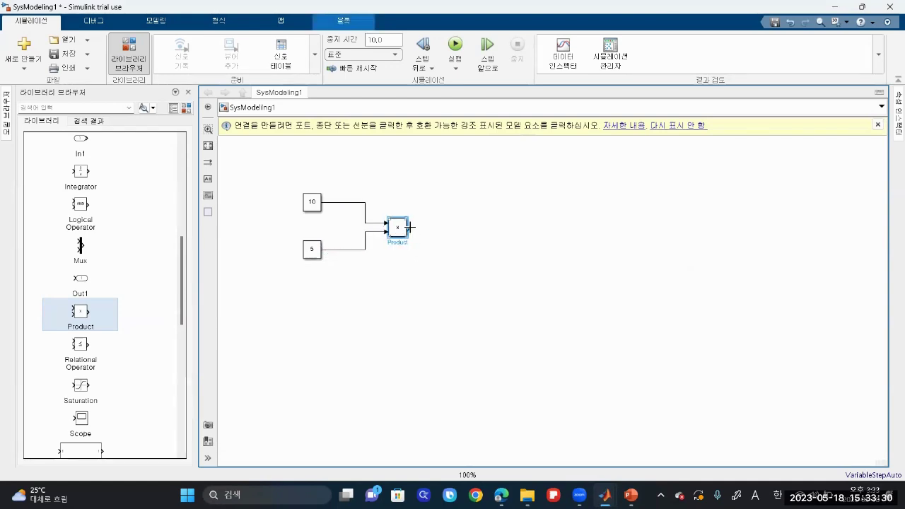
Step: Add a Scope block to the right of the Product block and connect the Product output to its input
{"action": "left_click", "coordinate": [408, 228]}
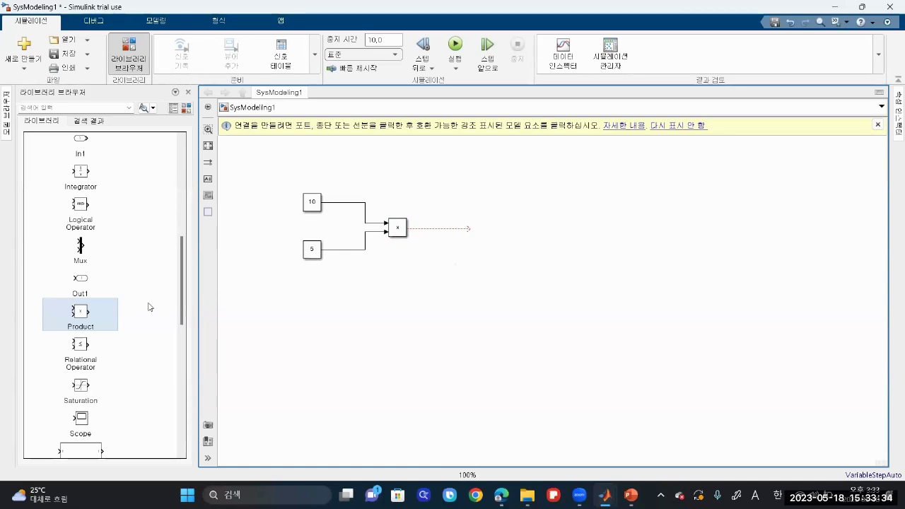
{"action": "left_click", "coordinate": [86, 427]}
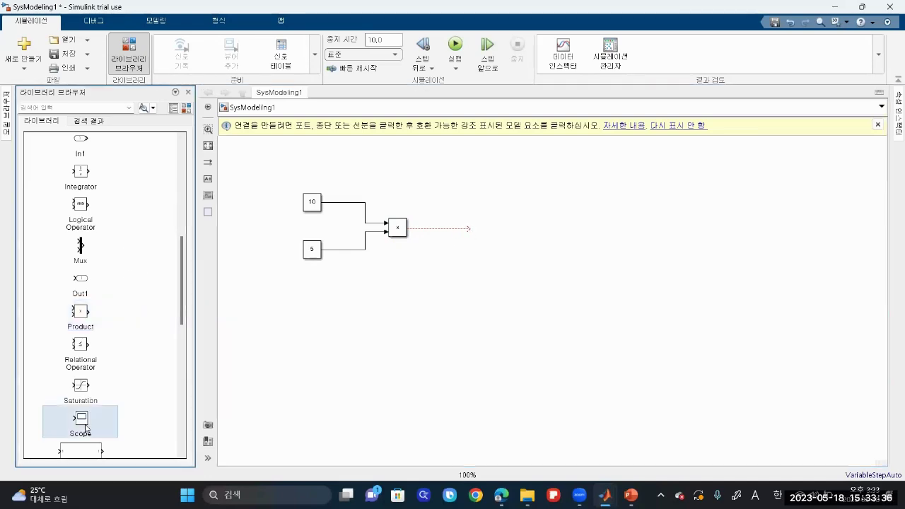
{"action": "left_click_drag", "start_coordinate": [105, 379], "coordinate": [474, 227]}
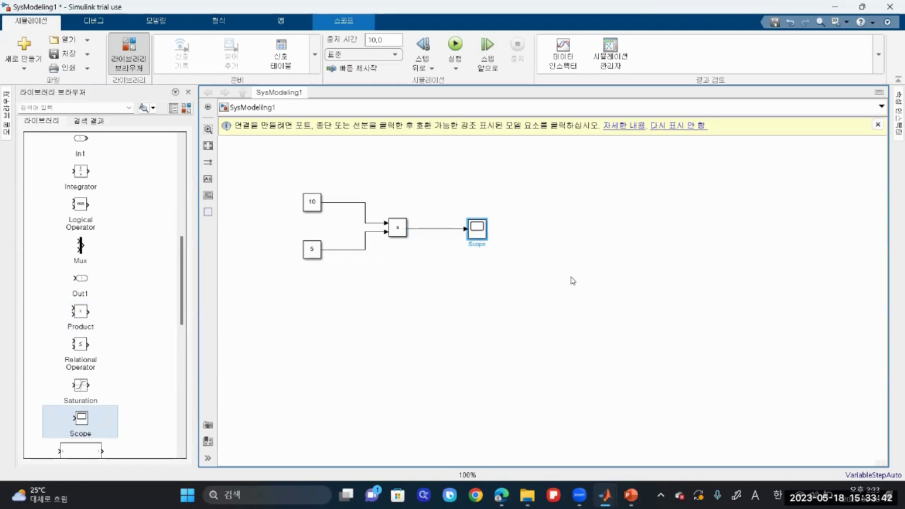
{"action": "left_click", "coordinate": [534, 267]}
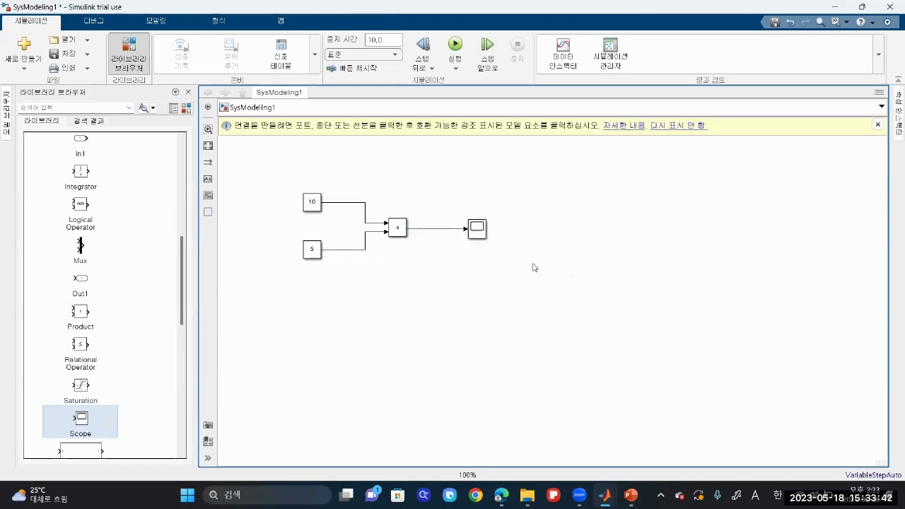
Step: Open the Scope display, move its window clear of the block diagram, and close it
{"action": "left_click", "coordinate": [473, 229]}
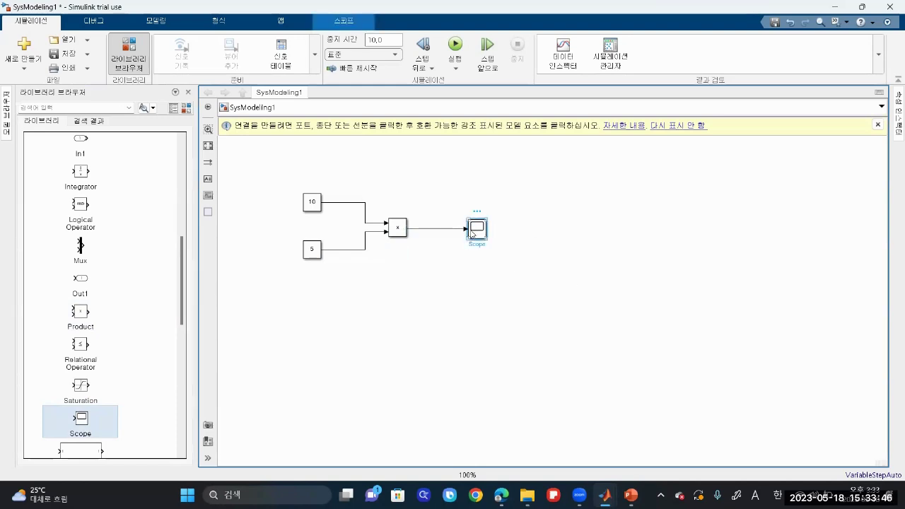
{"action": "double_click", "coordinate": [472, 232]}
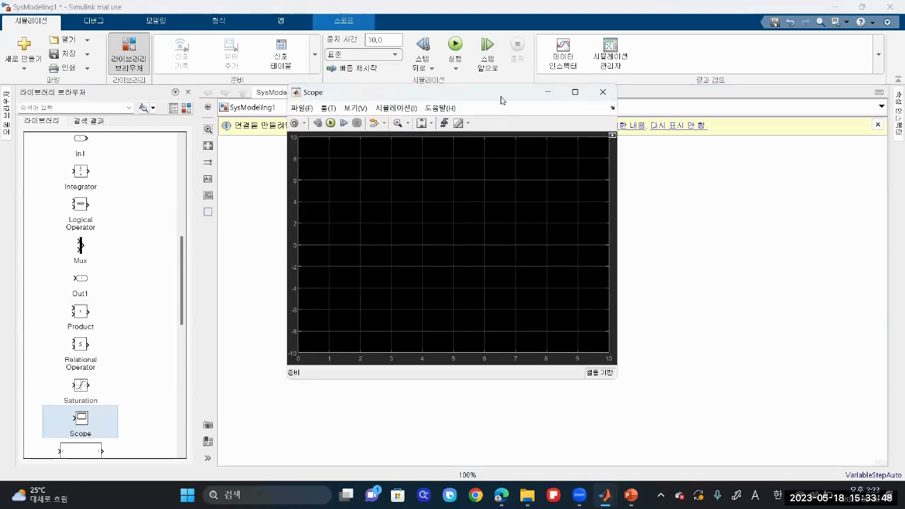
{"action": "left_click_drag", "start_coordinate": [501, 105], "coordinate": [710, 175]}
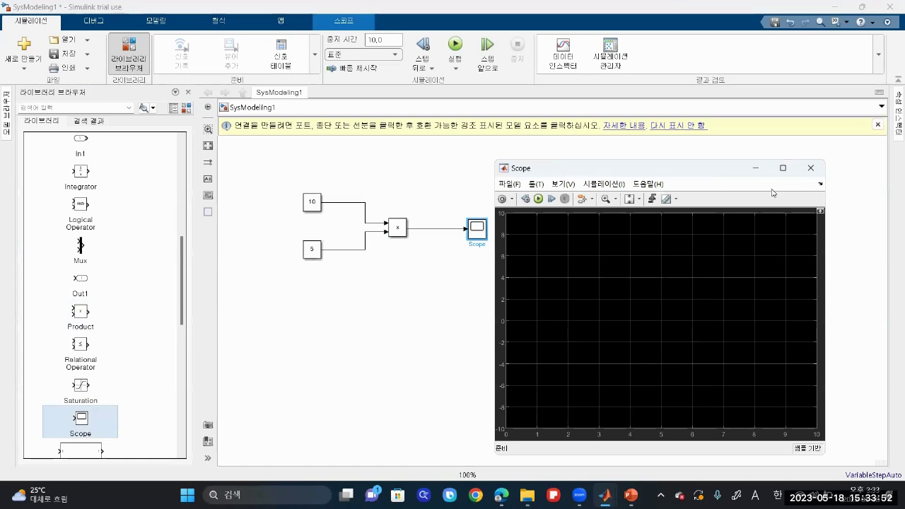
{"action": "left_click", "coordinate": [811, 170]}
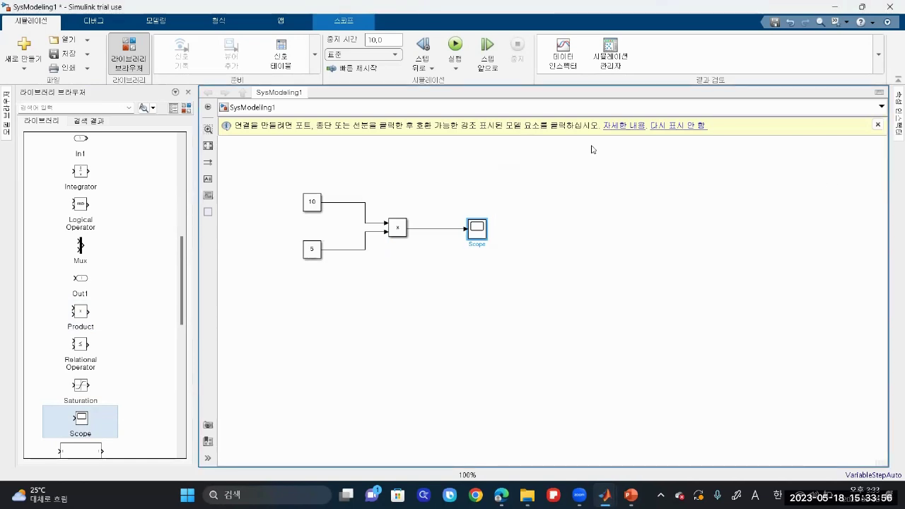
{"action": "left_click", "coordinate": [634, 177]}
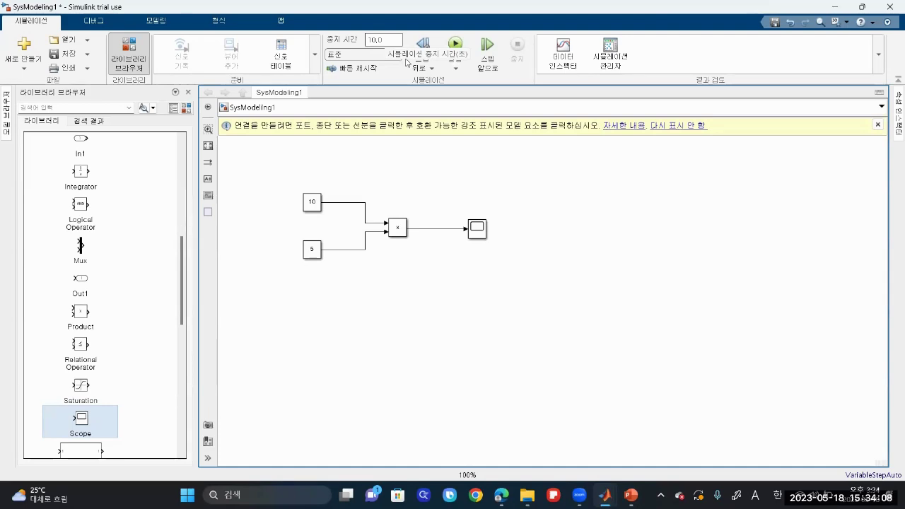
Step: Run the model simulation with the 10.0 stop time and open the Scope to view the product signal
{"action": "left_click", "coordinate": [453, 66]}
{"action": "left_click", "coordinate": [453, 66]}
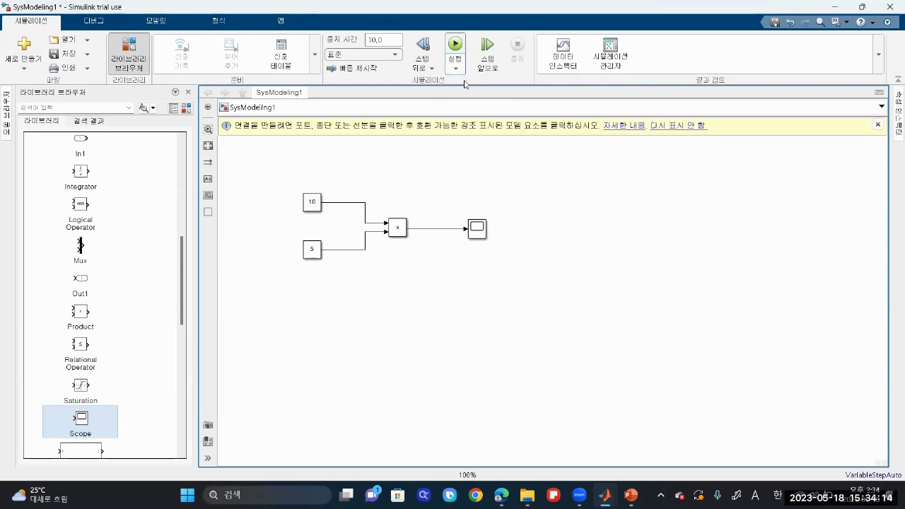
{"action": "left_click", "coordinate": [456, 67]}
{"action": "left_click", "coordinate": [472, 88]}
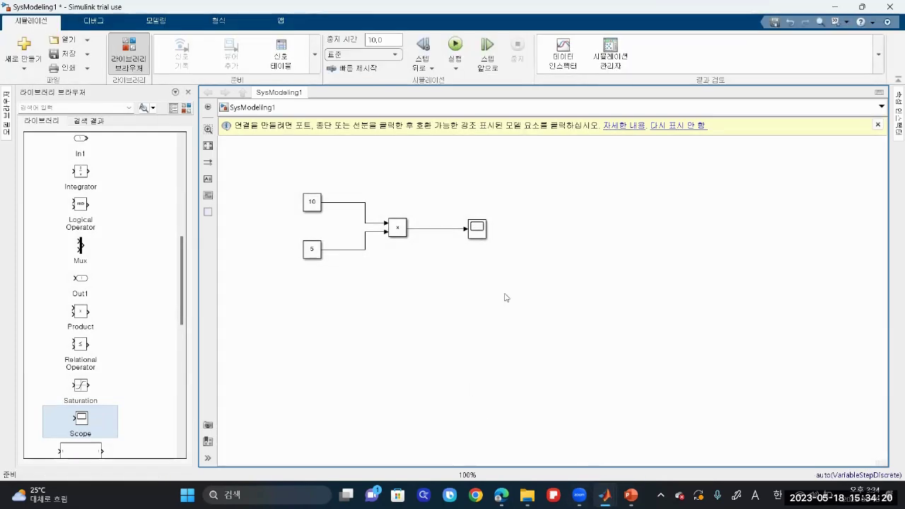
{"action": "left_click", "coordinate": [479, 235]}
{"action": "double_click", "coordinate": [478, 235]}
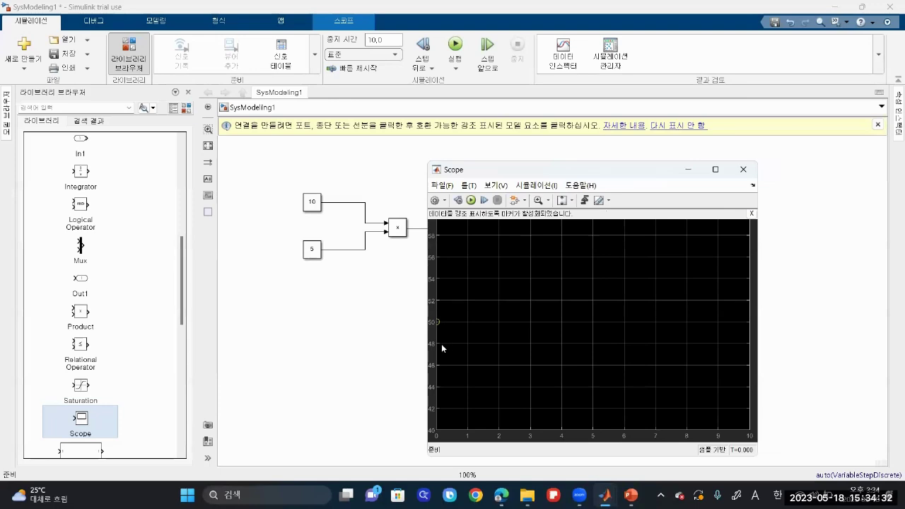
Step: Try to remove the Product line's marker by setting it to none (없음) in the Scope's style settings
{"action": "left_click", "coordinate": [468, 186]}
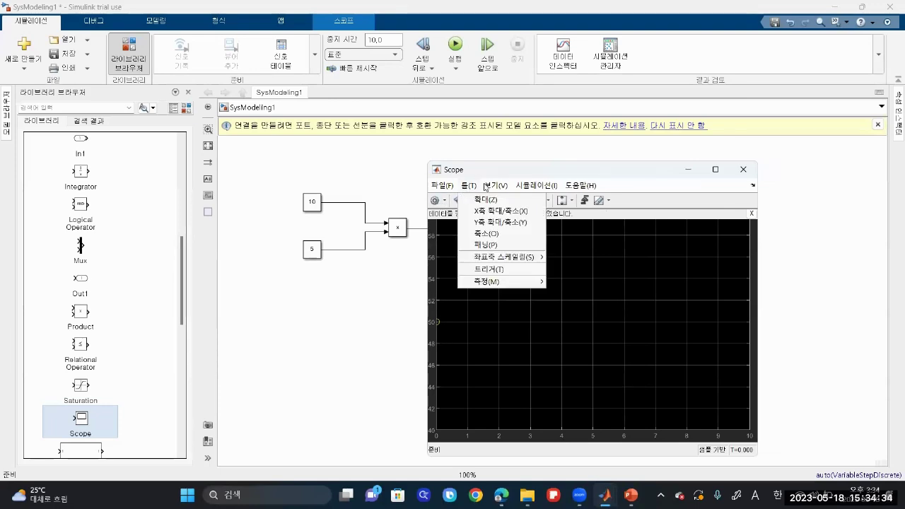
{"action": "mouse_move", "coordinate": [495, 185]}
{"action": "left_click", "coordinate": [516, 223]}
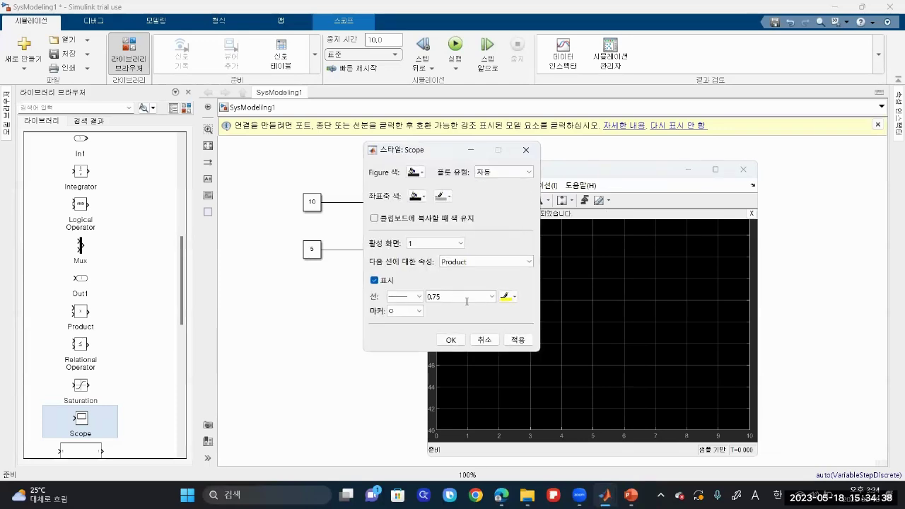
{"action": "left_click", "coordinate": [406, 311]}
{"action": "left_click", "coordinate": [400, 323]}
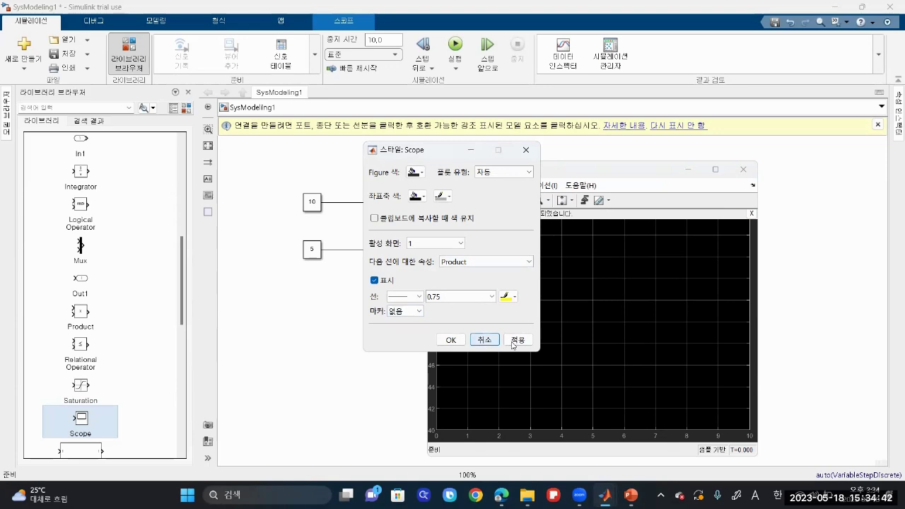
{"action": "left_click", "coordinate": [451, 340]}
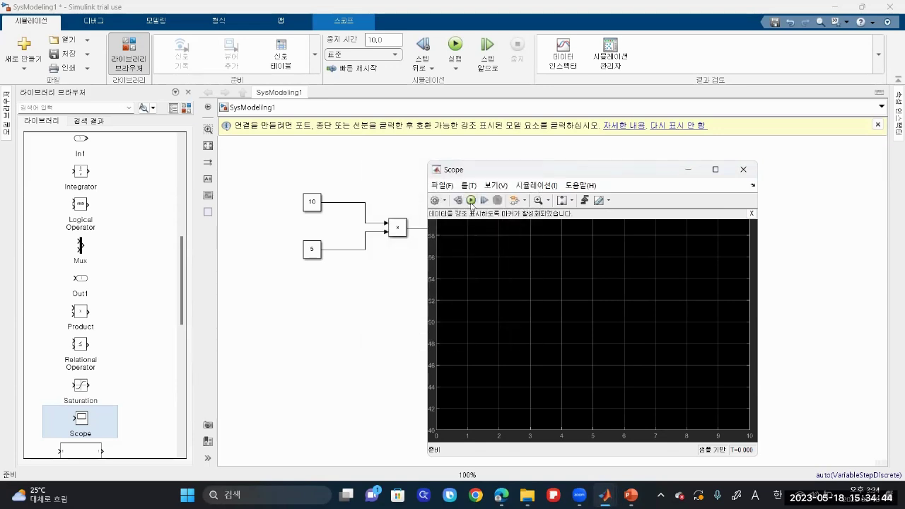
Step: Rerun the simulation from the Scope and again from the model, reopening the Scope to view the signal
{"action": "left_click", "coordinate": [471, 201]}
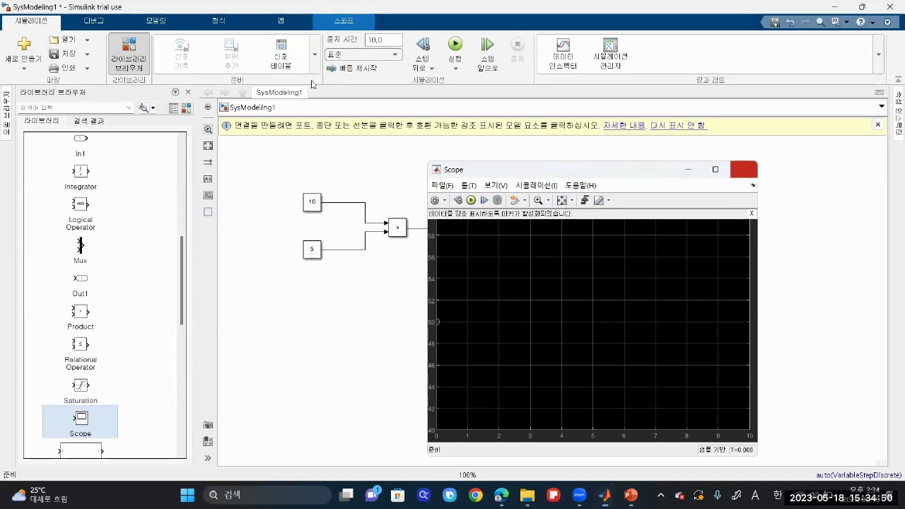
{"action": "left_click", "coordinate": [743, 170]}
{"action": "left_click", "coordinate": [457, 70]}
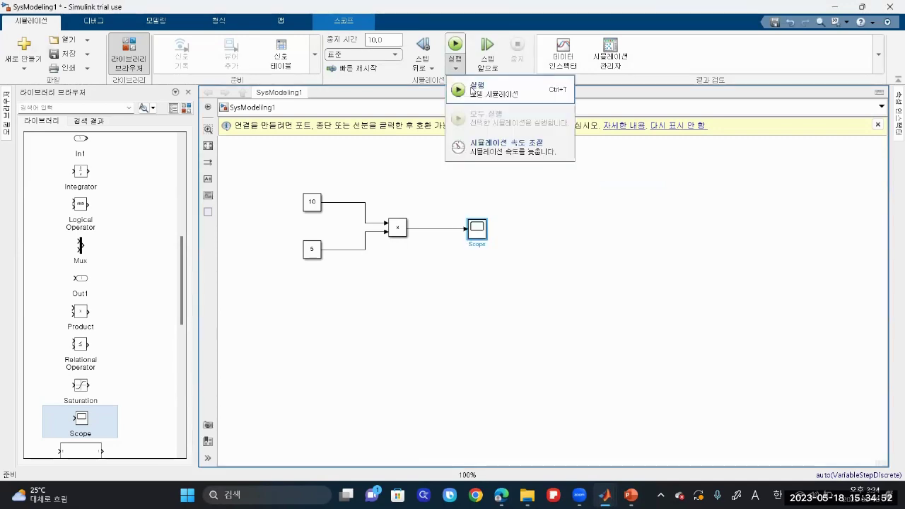
{"action": "left_click", "coordinate": [468, 89]}
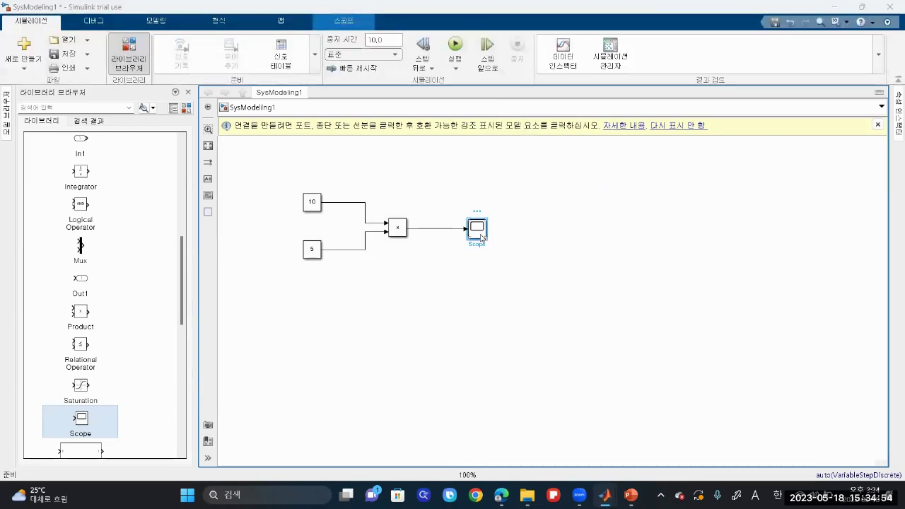
{"action": "double_click", "coordinate": [481, 237]}
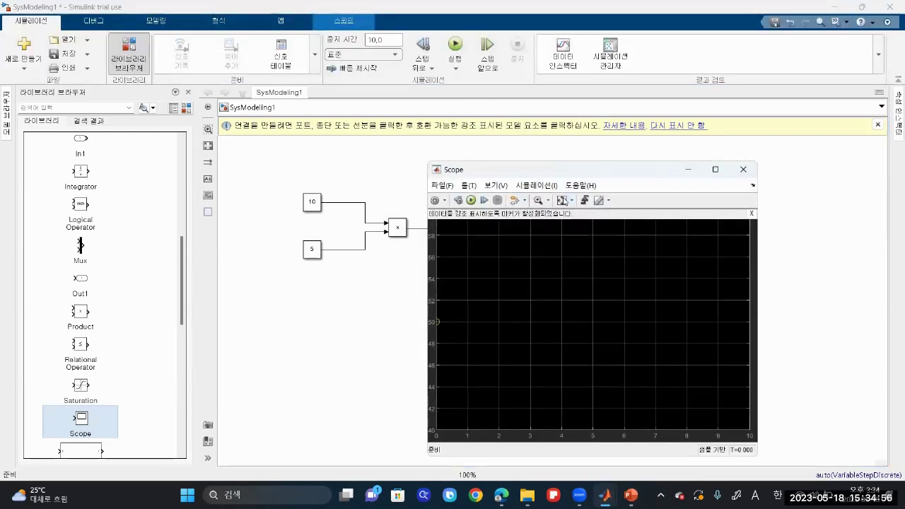
Step: Dismiss the Scope's marker notice and try setting the Product line's marker to none (없음) again, applying the style
{"action": "left_click", "coordinate": [751, 213]}
{"action": "left_click", "coordinate": [472, 186]}
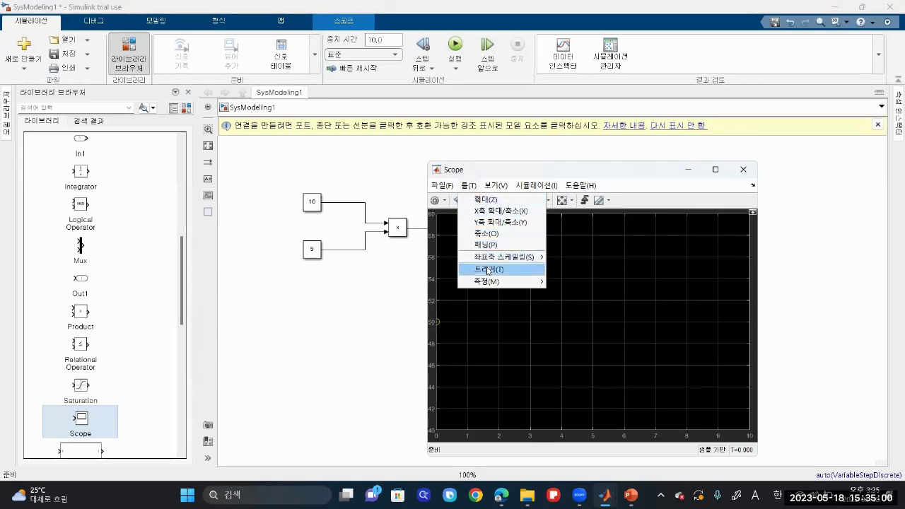
{"action": "mouse_move", "coordinate": [495, 185]}
{"action": "left_click", "coordinate": [504, 222]}
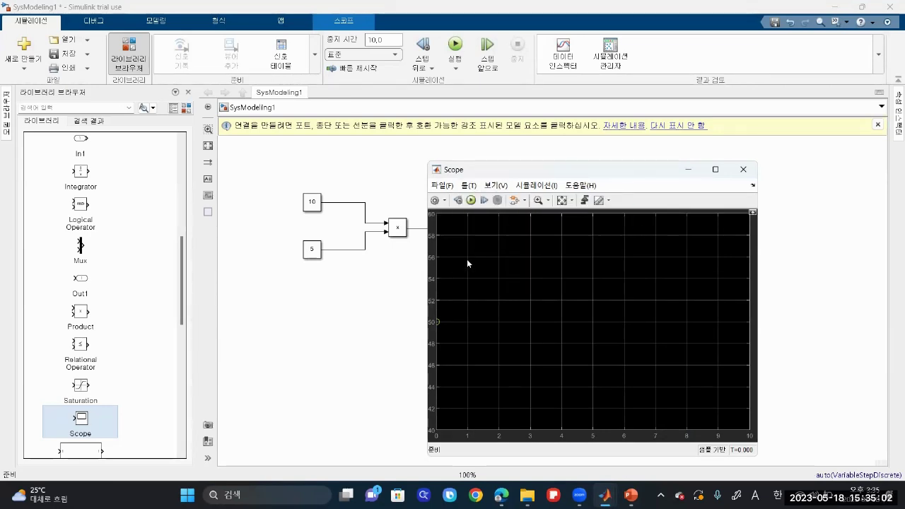
{"action": "left_click", "coordinate": [407, 312]}
{"action": "left_click", "coordinate": [400, 320]}
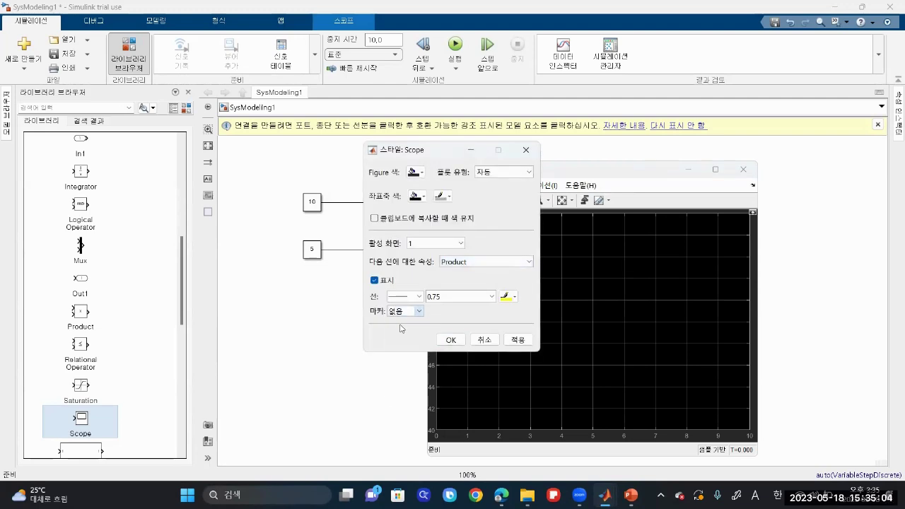
{"action": "left_click", "coordinate": [517, 340]}
{"action": "left_click", "coordinate": [461, 340]}
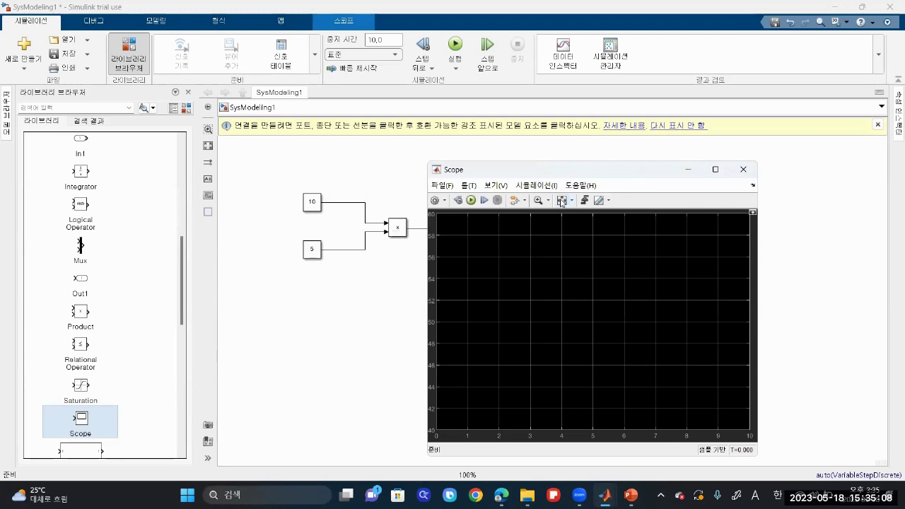
Step: Rerun the simulation, reopen the Scope's style settings, and apply marker none (없음) with display (표시) turned off for the Product line
{"action": "left_click", "coordinate": [743, 170]}
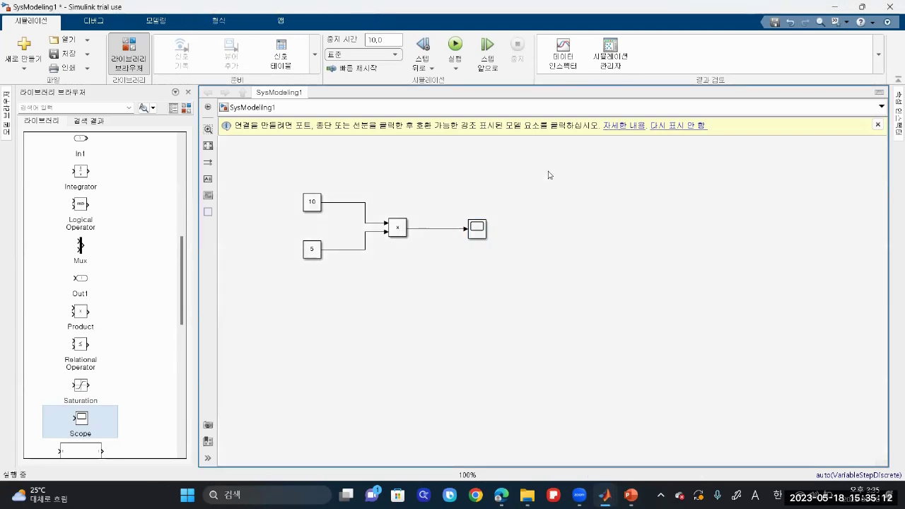
{"action": "double_click", "coordinate": [478, 232]}
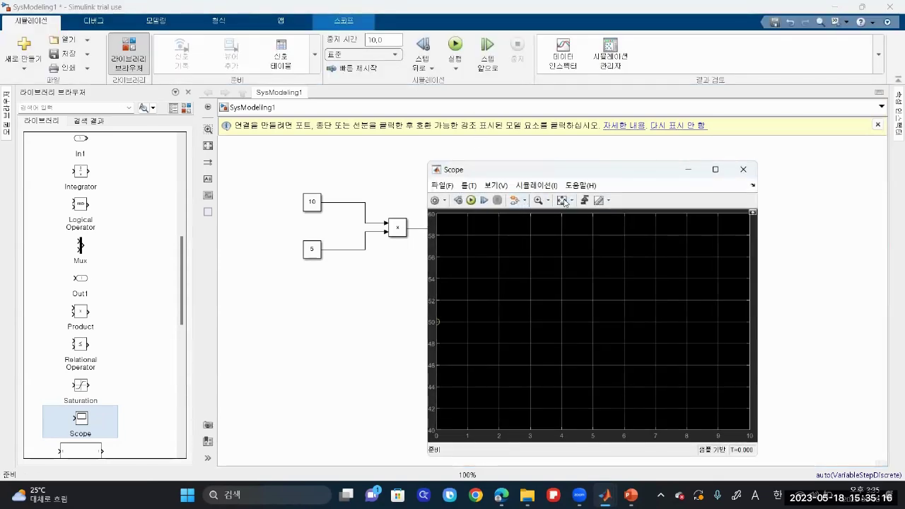
{"action": "left_click", "coordinate": [488, 187]}
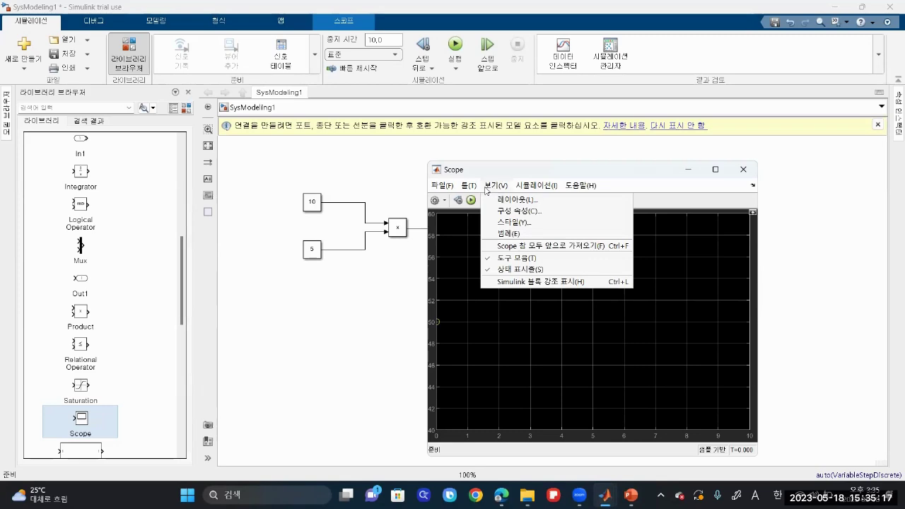
{"action": "left_click", "coordinate": [506, 222]}
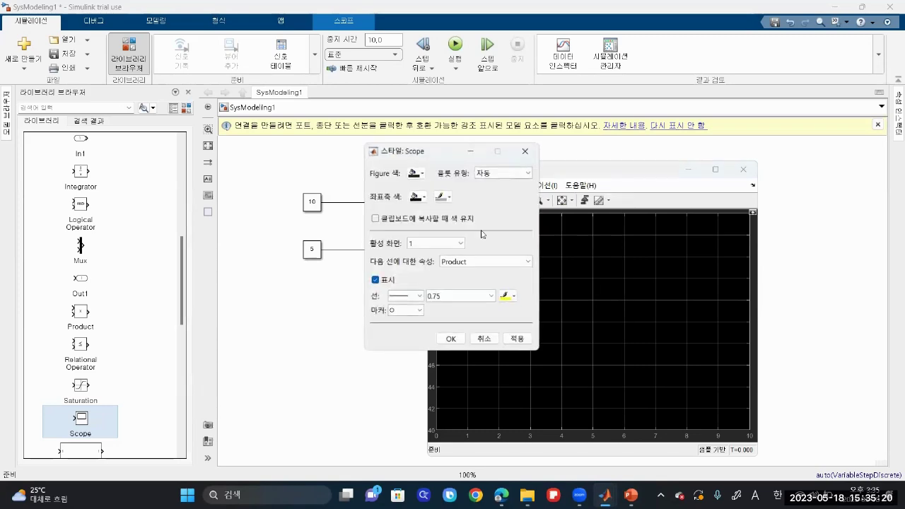
{"action": "left_click", "coordinate": [417, 311]}
{"action": "left_click", "coordinate": [398, 322]}
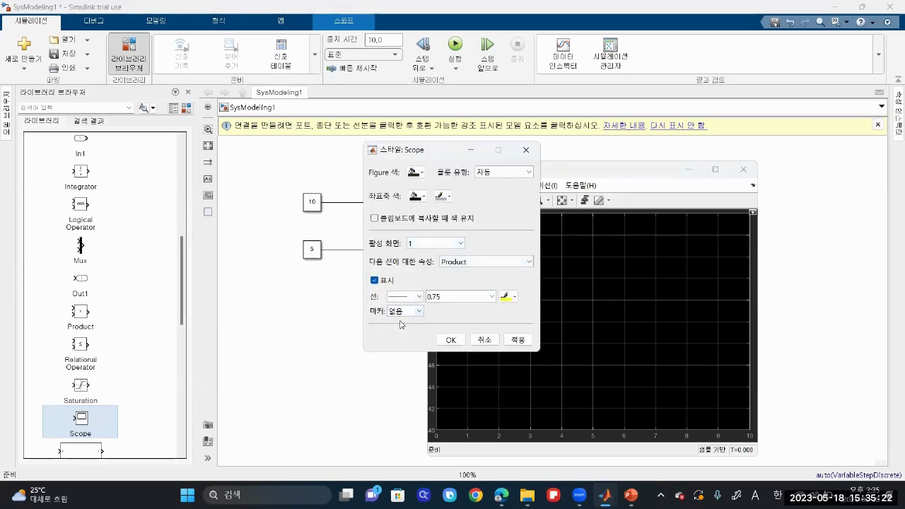
{"action": "left_click", "coordinate": [375, 281]}
{"action": "left_click", "coordinate": [520, 340]}
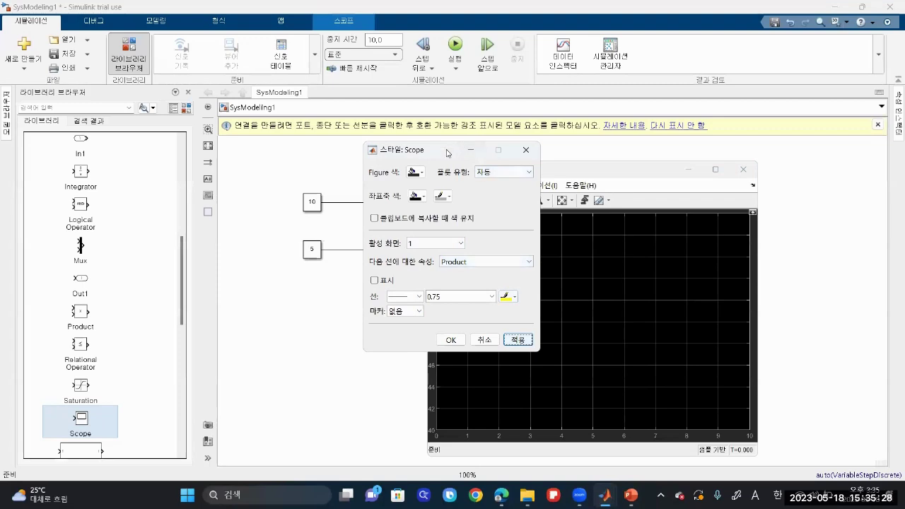
Step: Accept the Scope's style settings, then rerun the simulation from the Scope and close its window
{"action": "left_click_drag", "start_coordinate": [450, 151], "coordinate": [382, 162]}
{"action": "key", "text": "shift+Tab"}
{"action": "key", "text": "shift+Tab"}
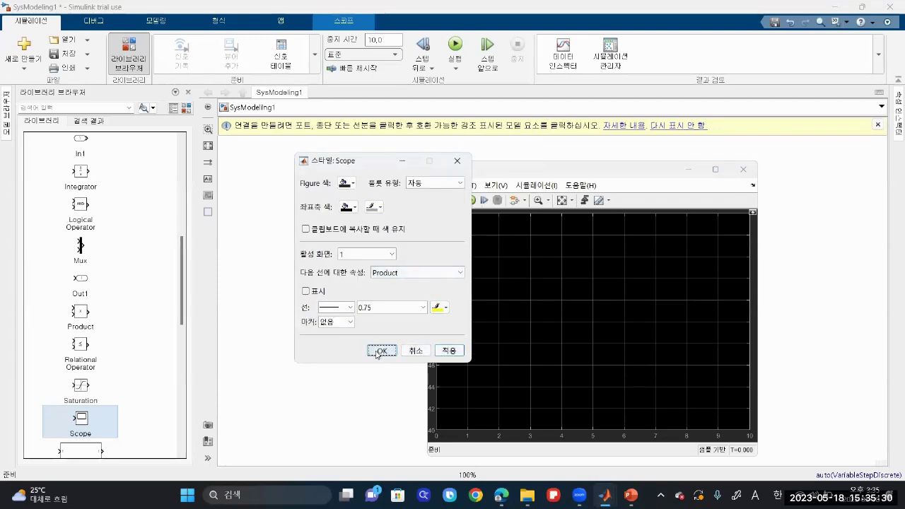
{"action": "key", "text": "Return"}
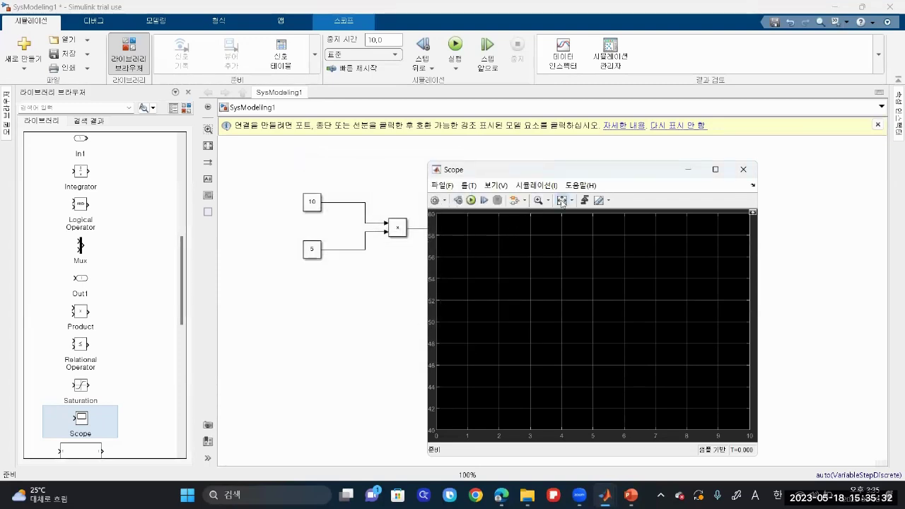
{"action": "left_click", "coordinate": [470, 201]}
{"action": "left_click", "coordinate": [735, 172]}
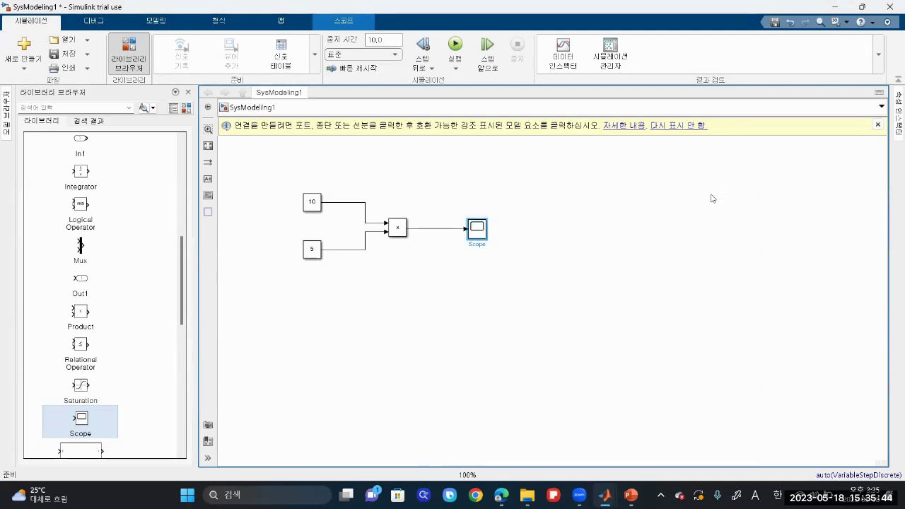
Step: Save the SysModeling1 model and restore its window from full screen to a smaller size
{"action": "left_click", "coordinate": [554, 348]}
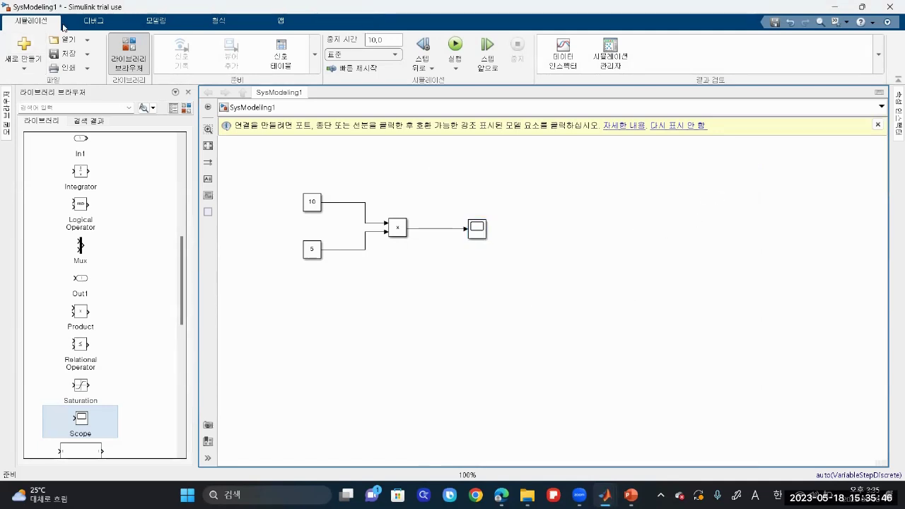
{"action": "left_click", "coordinate": [68, 54]}
{"action": "left_click", "coordinate": [862, 7]}
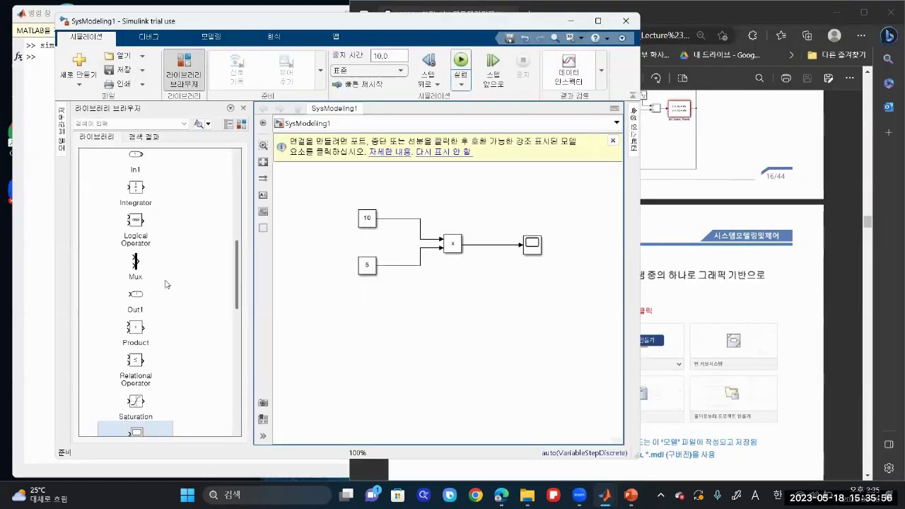
Step: Search the block library for "add" and select the Add block among the results
{"action": "left_click", "coordinate": [121, 128]}
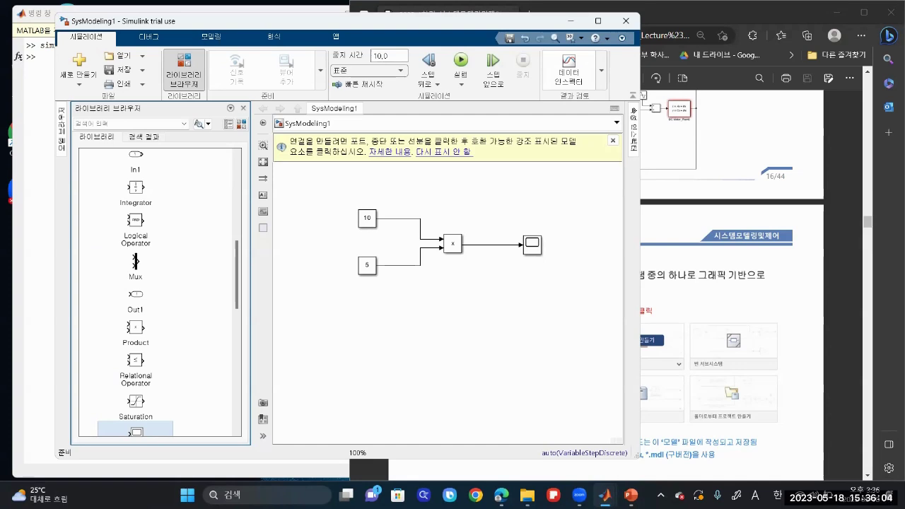
{"action": "type", "text": "add"}
{"action": "key", "text": "Return"}
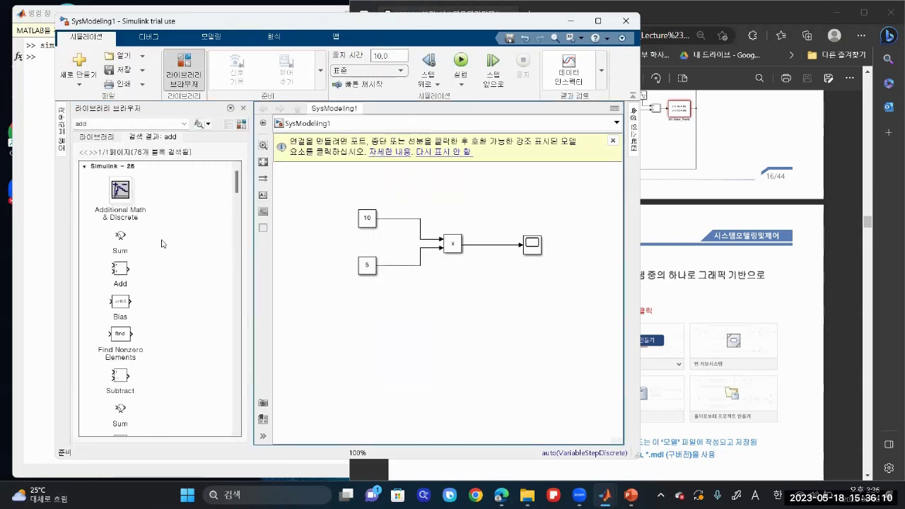
{"action": "left_click", "coordinate": [120, 278]}
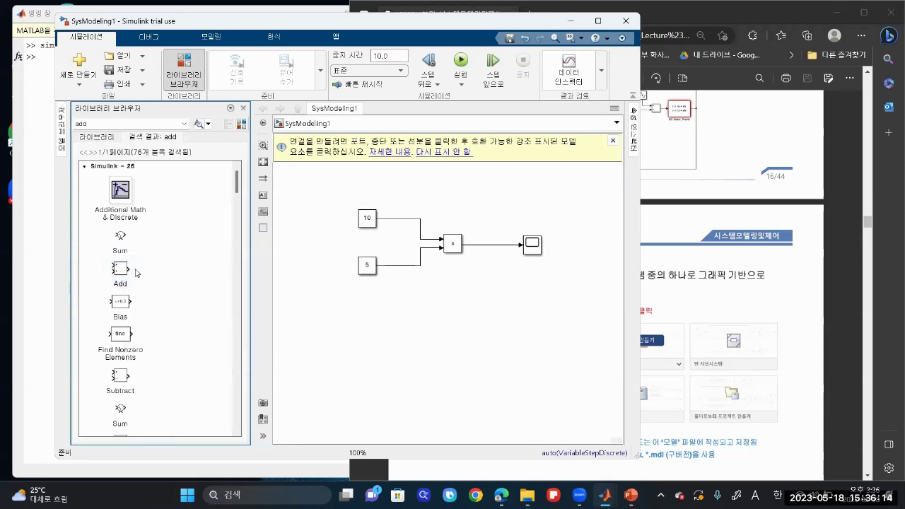
{"action": "left_click", "coordinate": [160, 277]}
{"action": "scroll", "coordinate": [161, 282], "scroll_direction": "down", "scroll_amount": 1}
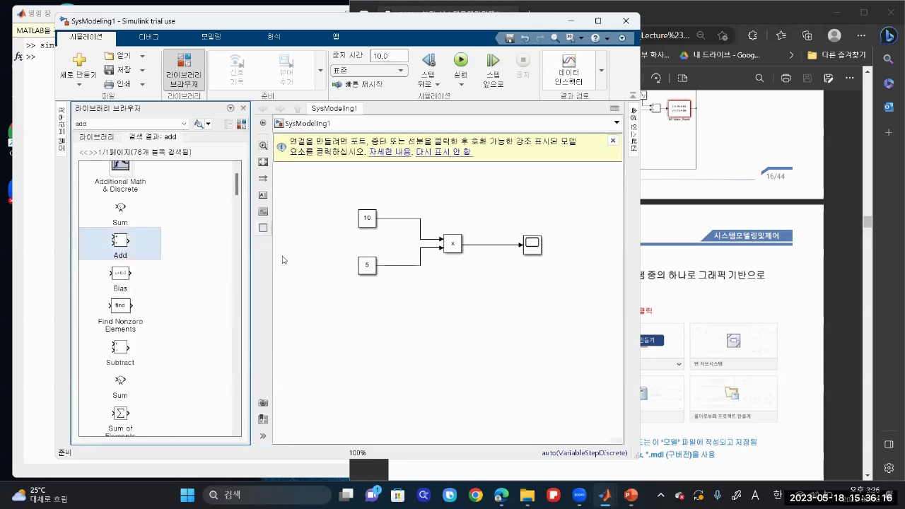
Step: Maximize the model window and insert an Add block below the existing Product block by searching "add" on the canvas
{"action": "left_click", "coordinate": [515, 188]}
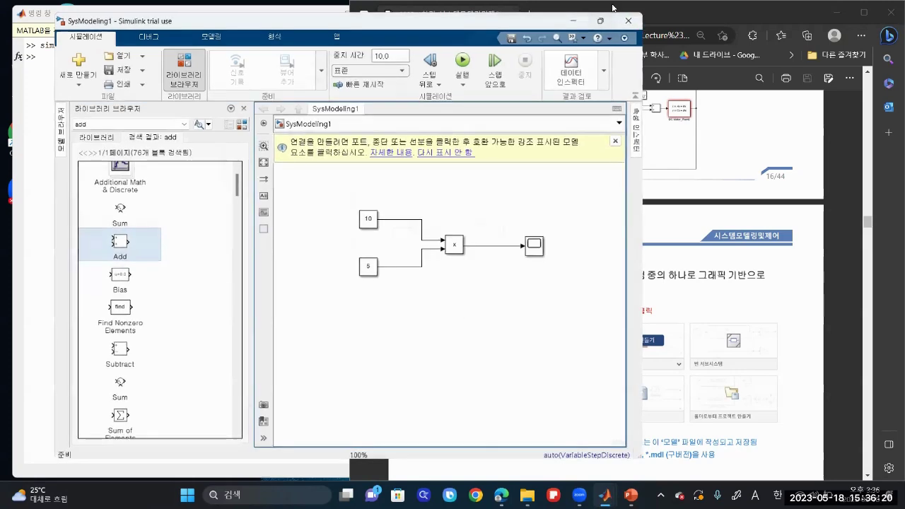
{"action": "left_click", "coordinate": [598, 20]}
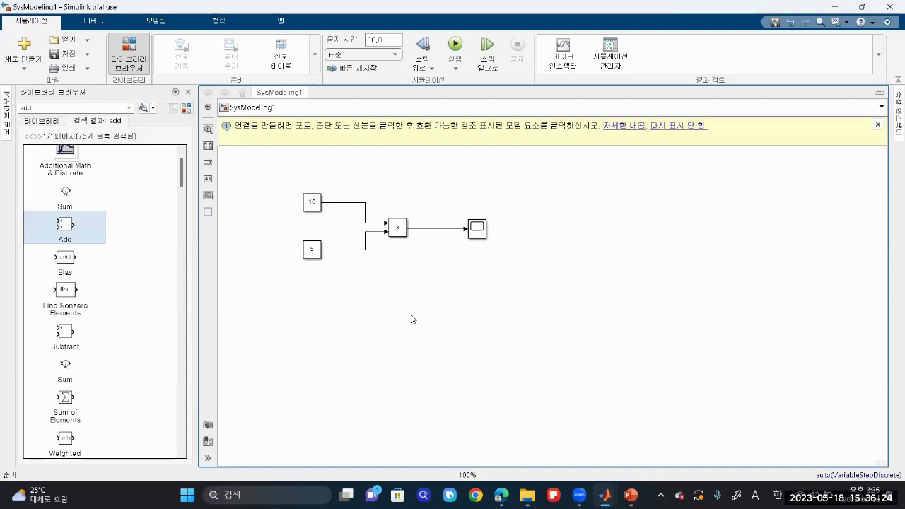
{"action": "double_click", "coordinate": [412, 318]}
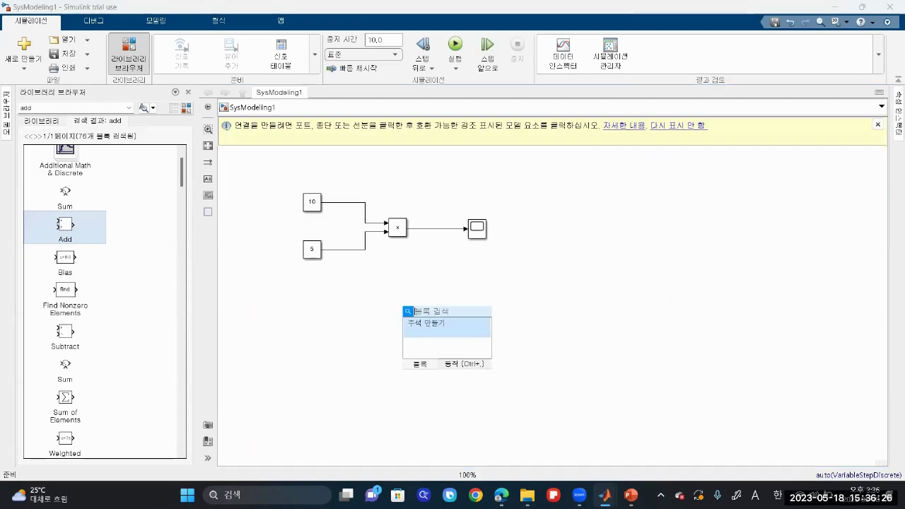
{"action": "type", "text": "add"}
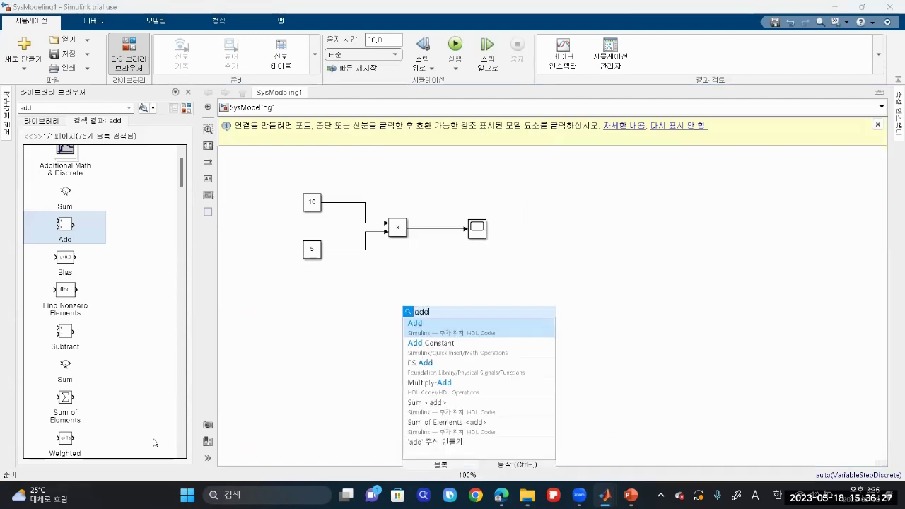
{"action": "left_click", "coordinate": [447, 332]}
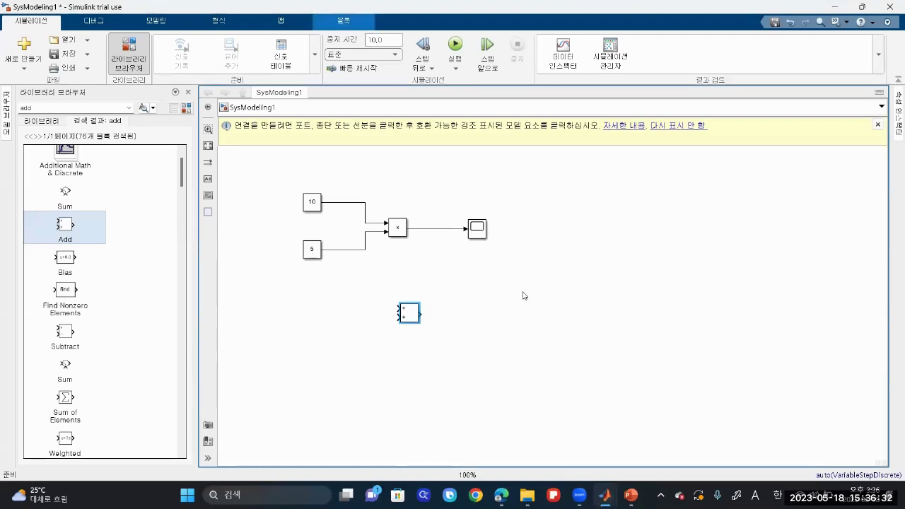
Step: Insert a second Product block by searching "pro" on the canvas and place it beside the Add block
{"action": "double_click", "coordinate": [542, 316]}
{"action": "type", "text": "pro"}
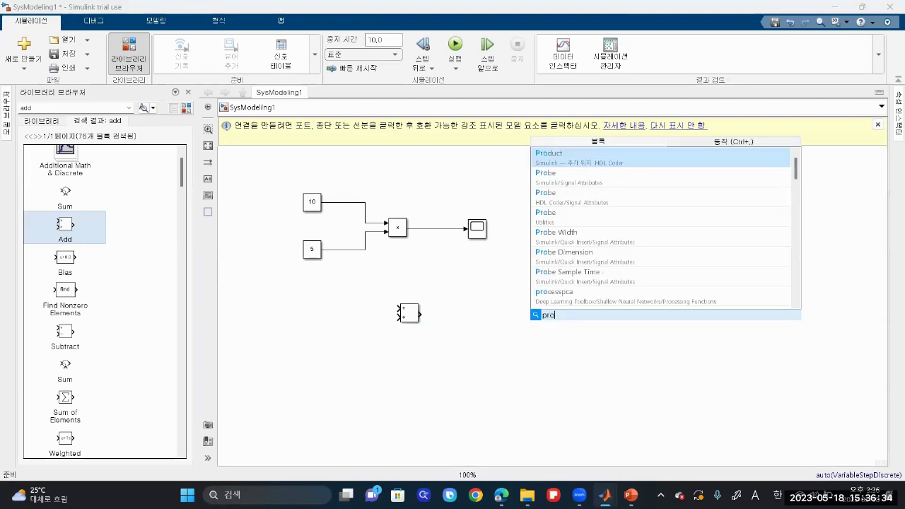
{"action": "left_click", "coordinate": [601, 167]}
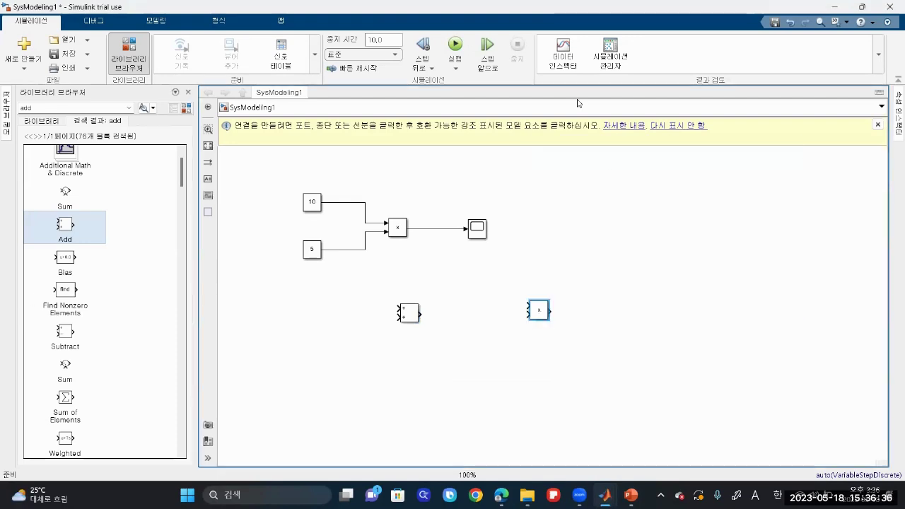
{"action": "left_click_drag", "start_coordinate": [539, 313], "coordinate": [492, 311]}
Step: Insert an Integrator block by searching "integ" on the canvas and place it just below the Add block
{"action": "double_click", "coordinate": [461, 399]}
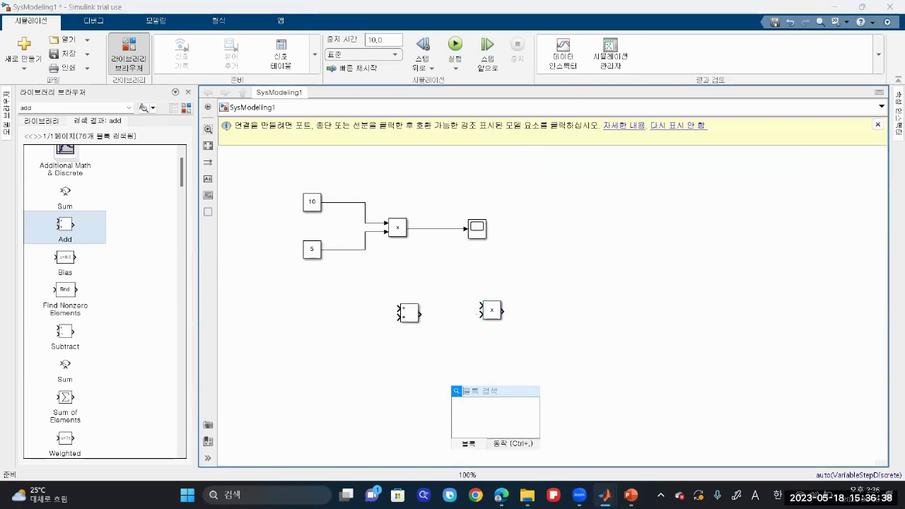
{"action": "type", "text": "integ"}
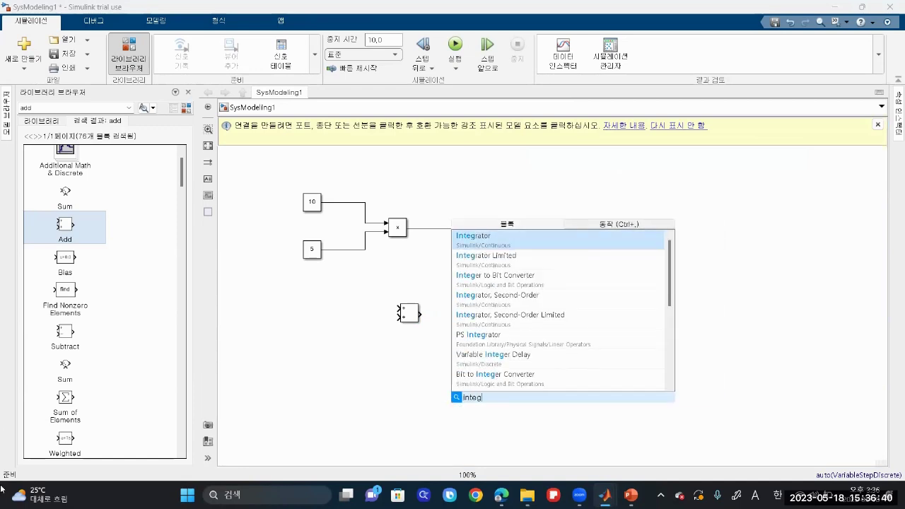
{"action": "key", "text": "Escape"}
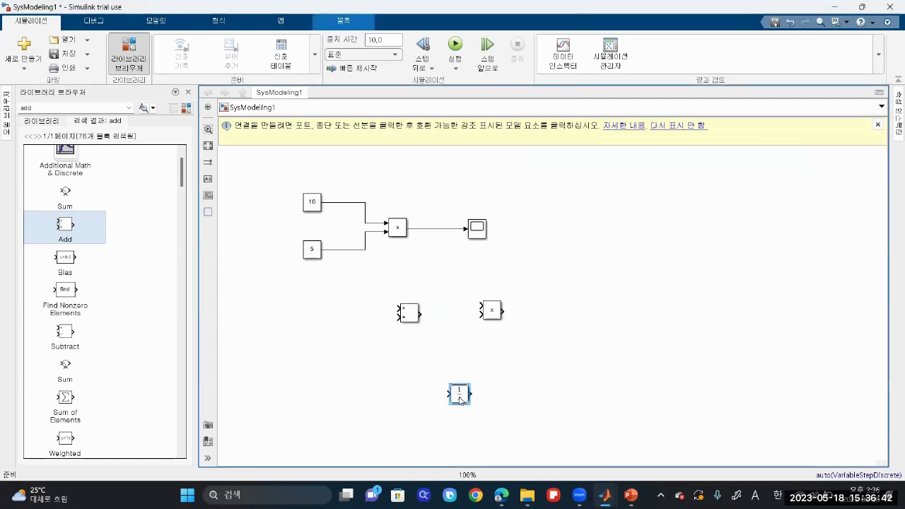
{"action": "left_click_drag", "start_coordinate": [466, 400], "coordinate": [437, 356]}
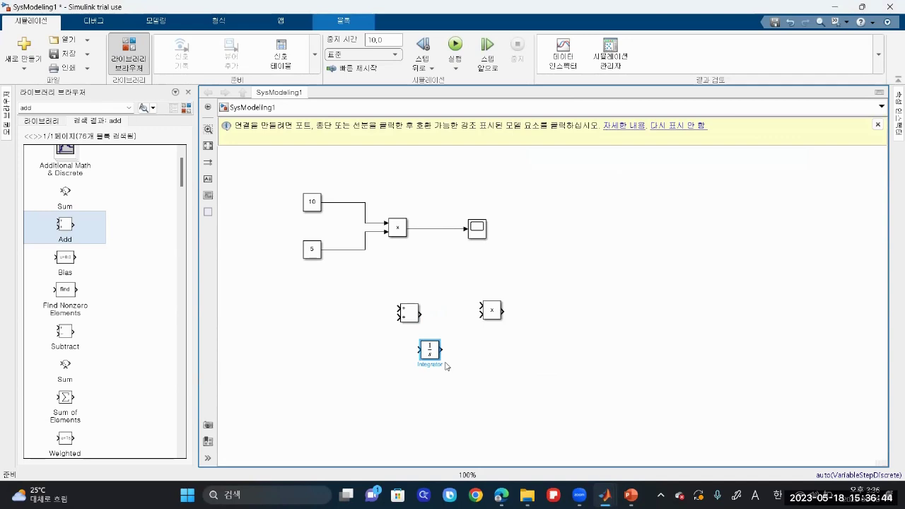
Step: Box-select the area of the new Add, Product and Integrator blocks, deselect it, and switch to the PowerPoint lecture slides
{"action": "left_click", "coordinate": [395, 315]}
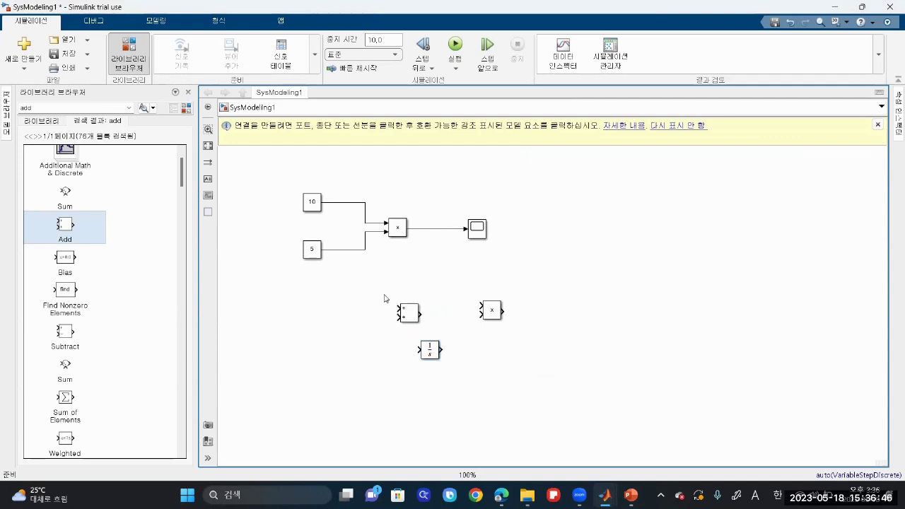
{"action": "left_click_drag", "start_coordinate": [377, 295], "coordinate": [551, 375]}
{"action": "left_click", "coordinate": [598, 411]}
{"action": "left_click", "coordinate": [631, 495]}
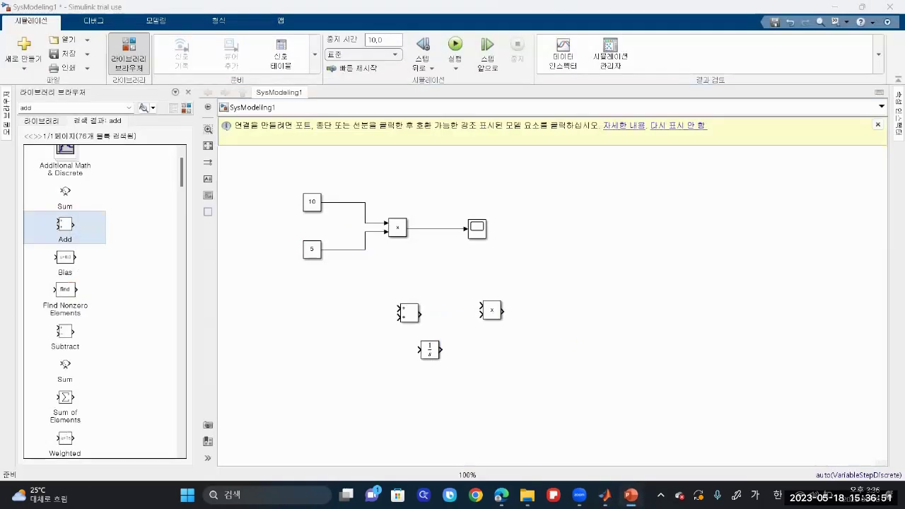
{"action": "left_click", "coordinate": [631, 495]}
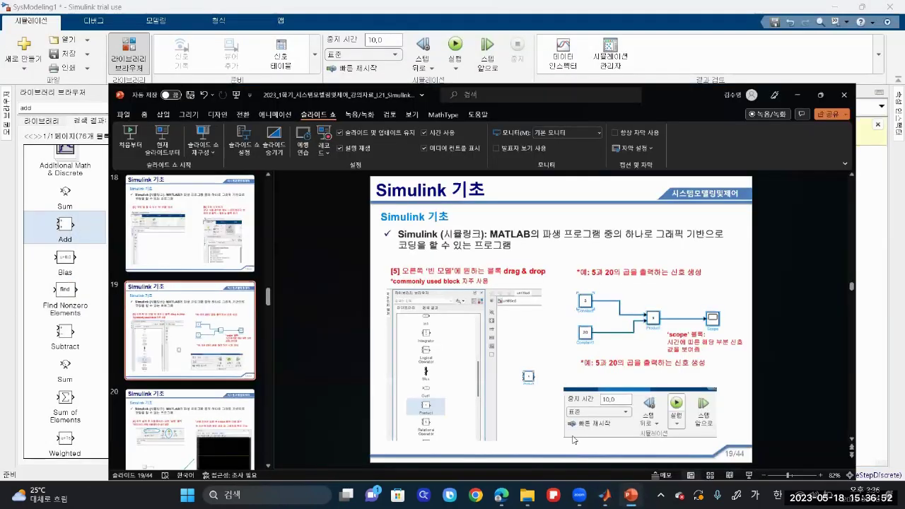
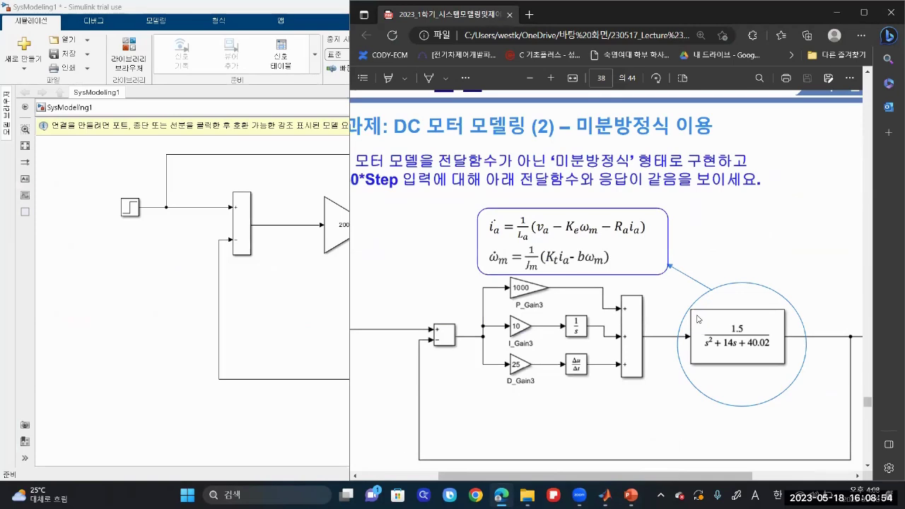
Step: Examine the DC motor differential equations and the hint on page 38 of the lecture PDF
{"action": "scroll", "coordinate": [548, 245], "scroll_direction": "down", "scroll_amount": 1}
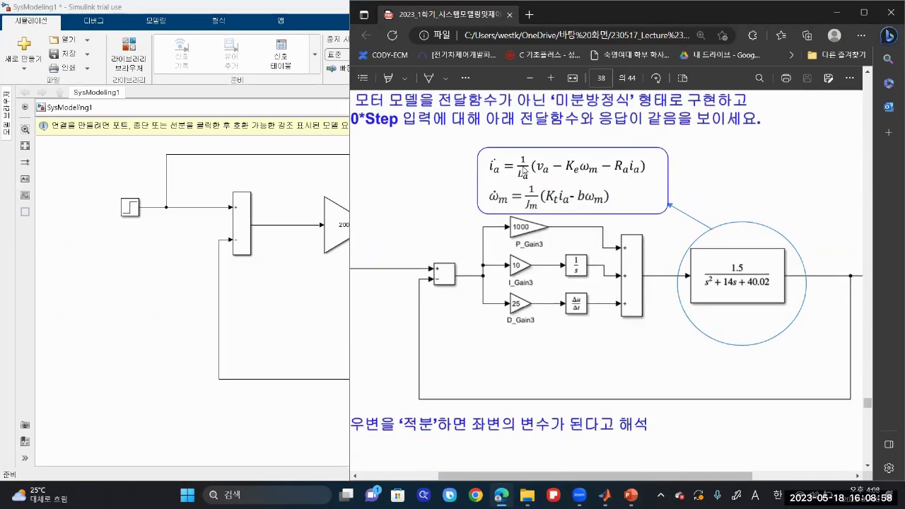
{"action": "left_click", "coordinate": [604, 495]}
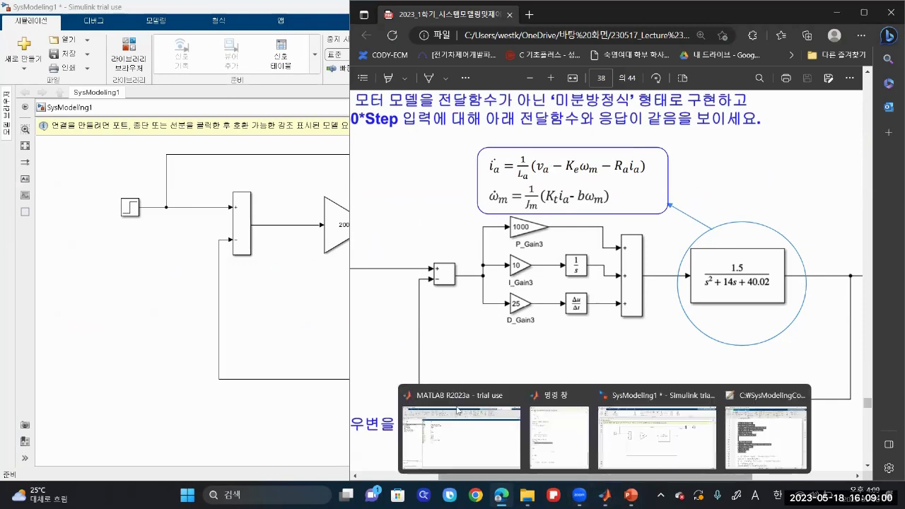
{"action": "left_click_drag", "start_coordinate": [556, 476], "coordinate": [523, 475]}
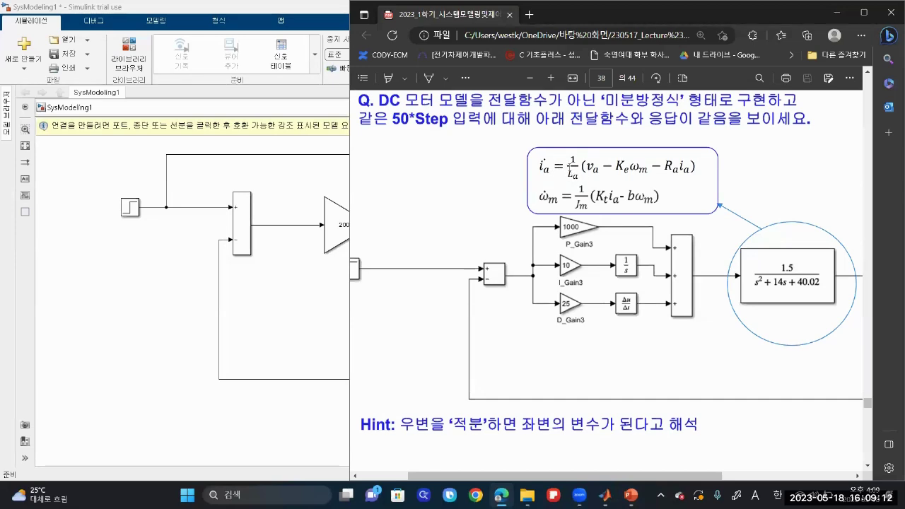
{"action": "left_click_drag", "start_coordinate": [570, 168], "coordinate": [695, 172]}
{"action": "left_click", "coordinate": [696, 169]}
{"action": "left_click_drag", "start_coordinate": [570, 170], "coordinate": [684, 172]}
{"action": "left_click", "coordinate": [692, 179]}
Step: Bring the SysModeling1 model window forward and resize it to sit beside the assignment PDF
{"action": "left_click", "coordinate": [269, 306]}
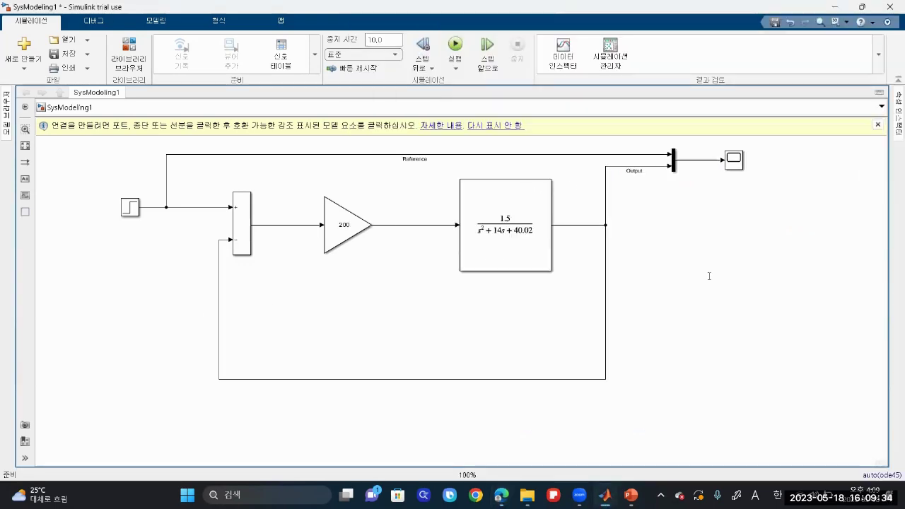
{"action": "left_click", "coordinate": [861, 6]}
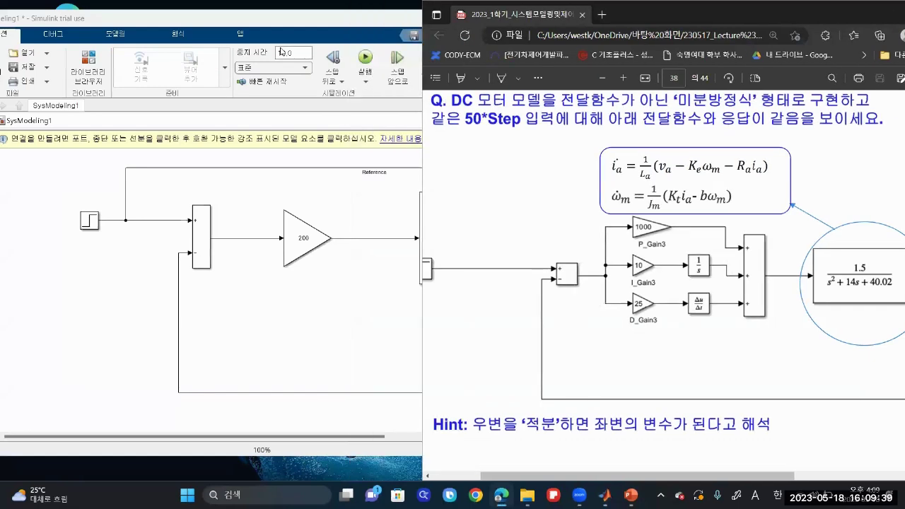
{"action": "left_click", "coordinate": [280, 51]}
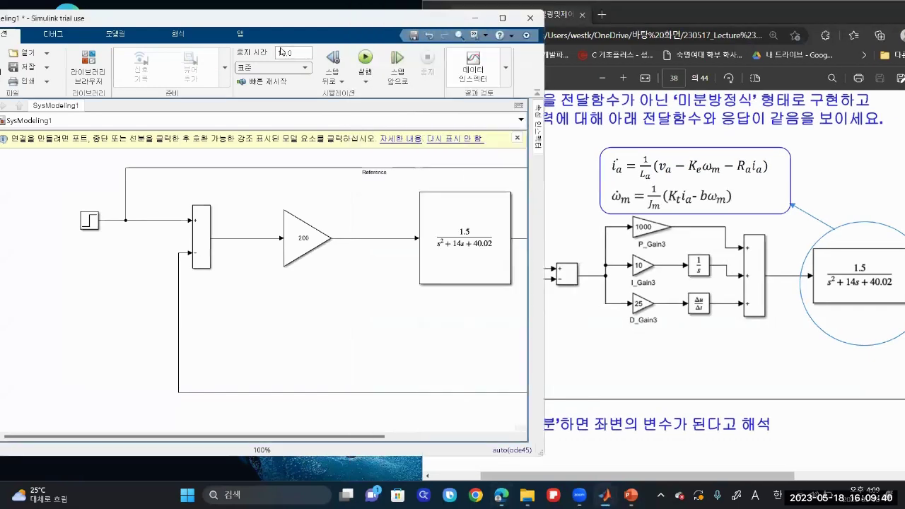
{"action": "left_click_drag", "start_coordinate": [470, 180], "coordinate": [466, 179]}
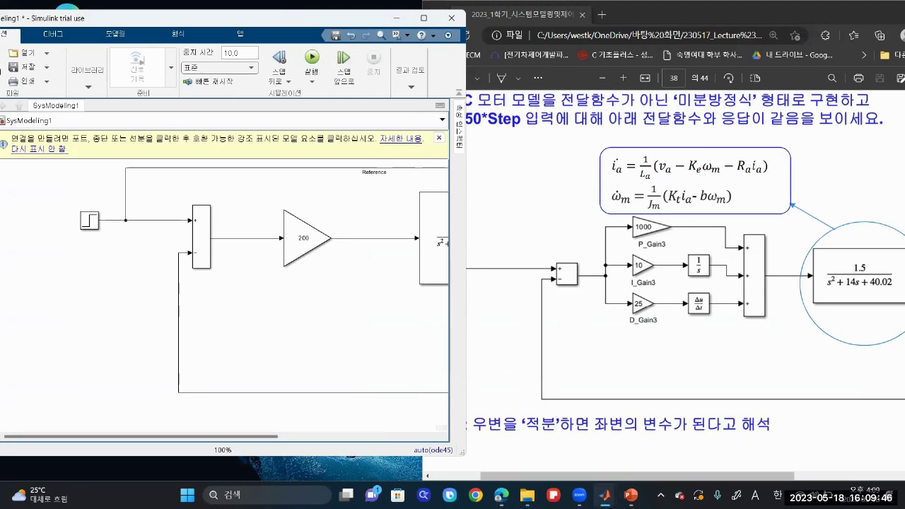
Step: Switch to the main MATLAB window, check the motor parameters Ra, La and Kt in the workspace, and minimize it
{"action": "mouse_move", "coordinate": [606, 493]}
{"action": "left_click", "coordinate": [522, 454]}
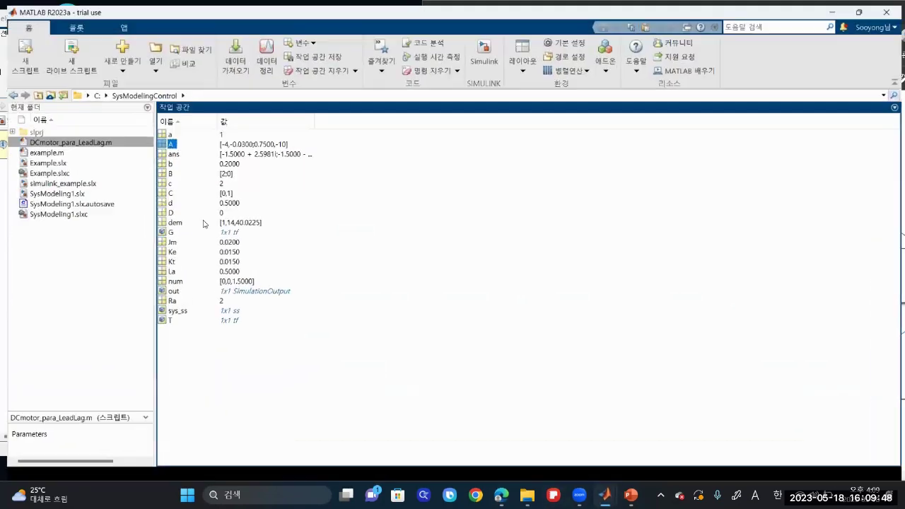
{"action": "left_click", "coordinate": [169, 300]}
{"action": "left_click", "coordinate": [168, 269]}
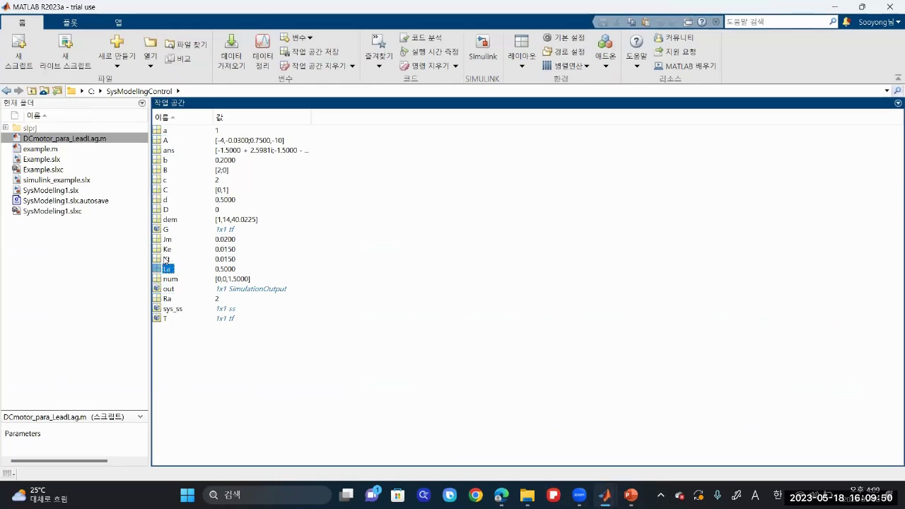
{"action": "left_click", "coordinate": [166, 259]}
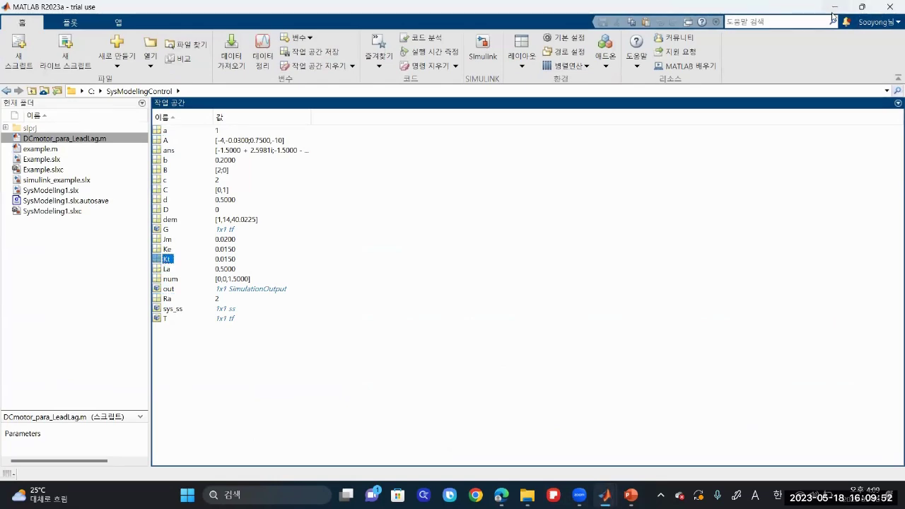
{"action": "left_click", "coordinate": [835, 7]}
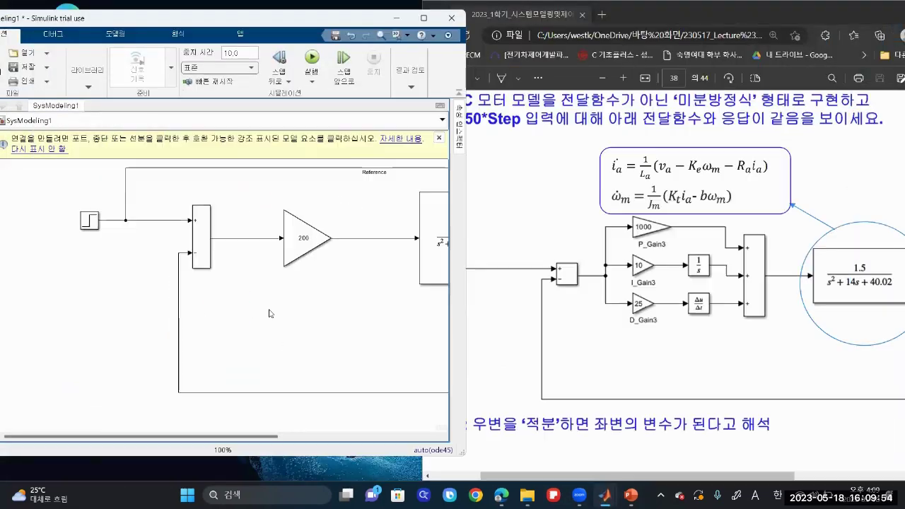
Step: Fit the whole SysModeling1 diagram in view and stretch its window to the full screen height
{"action": "key", "text": "space"}
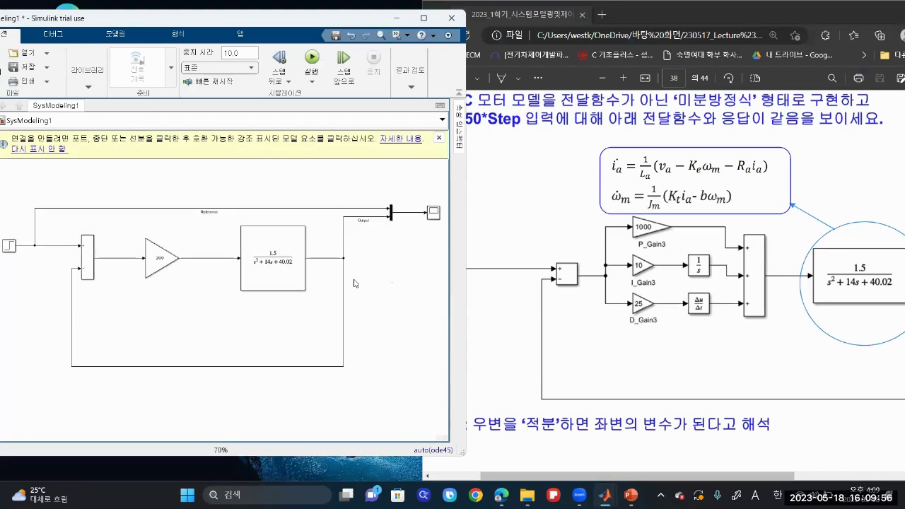
{"action": "scroll", "coordinate": [222, 280], "scroll_direction": "up", "scroll_amount": 3}
{"action": "scroll", "coordinate": [247, 266], "scroll_direction": "down", "scroll_amount": 6}
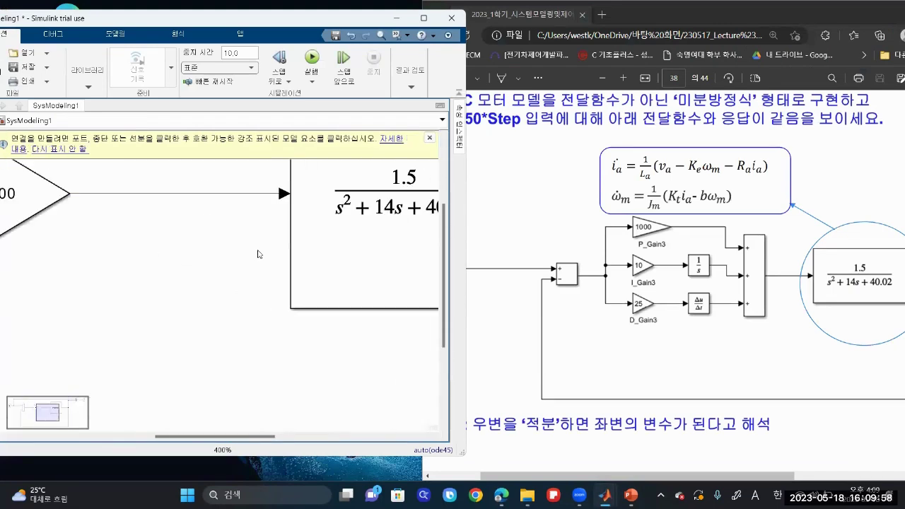
{"action": "scroll", "coordinate": [283, 246], "scroll_direction": "up", "scroll_amount": 7}
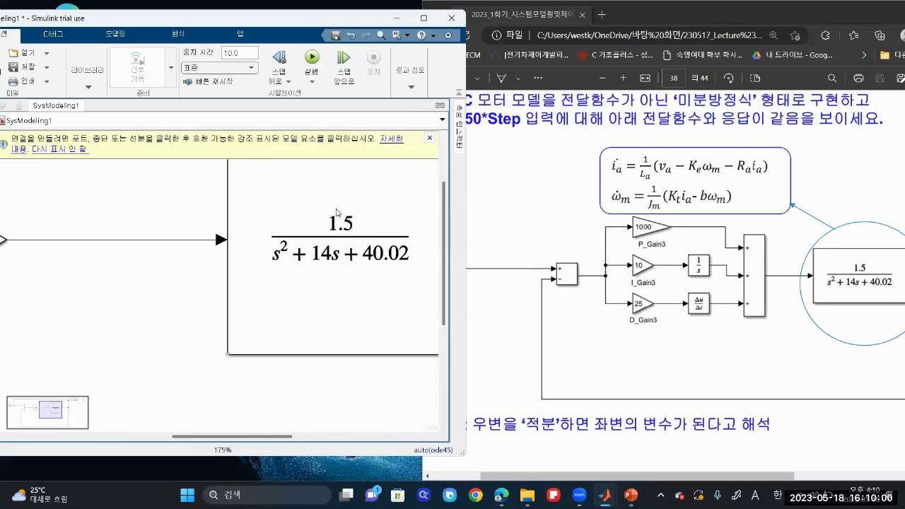
{"action": "key", "text": "space"}
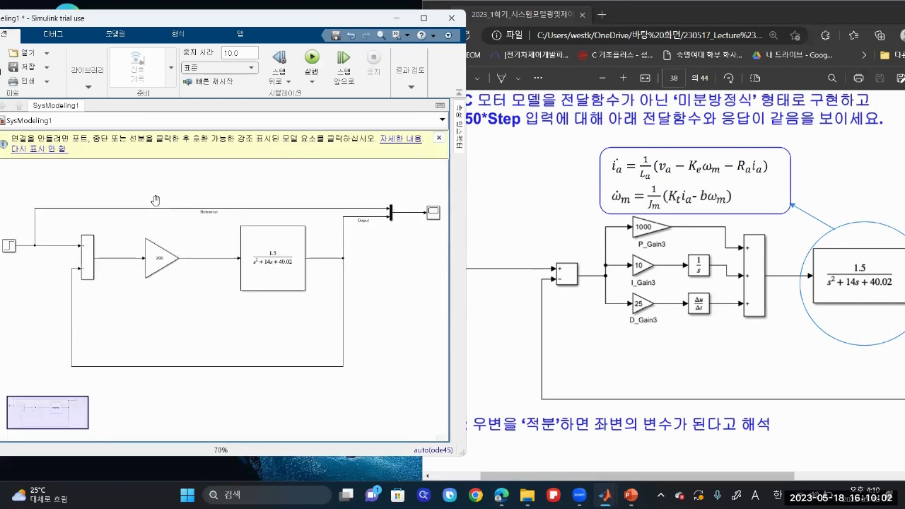
{"action": "double_click", "coordinate": [264, 6]}
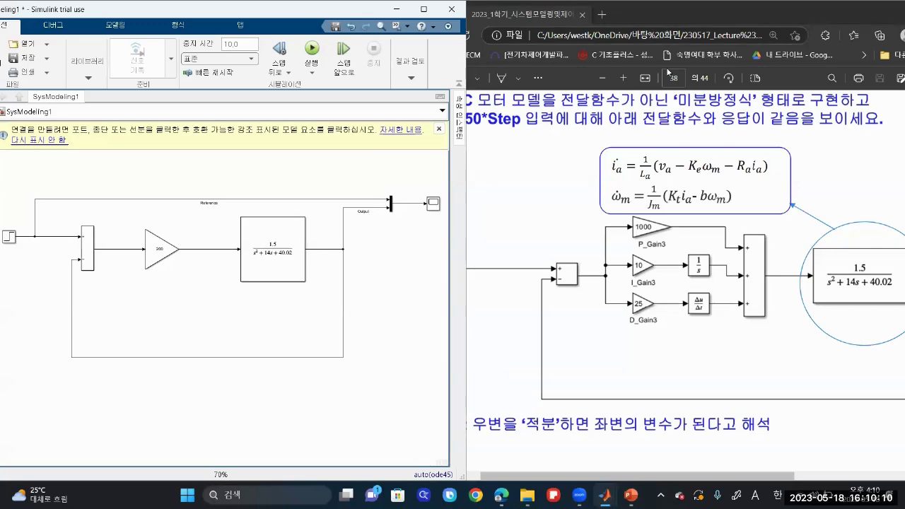
Step: Enlarge the motor differential equations in the lecture PDF and highlight the v_a term of the current equation
{"action": "left_click", "coordinate": [690, 153]}
{"action": "scroll", "coordinate": [691, 154], "scroll_direction": "up", "scroll_amount": 3}
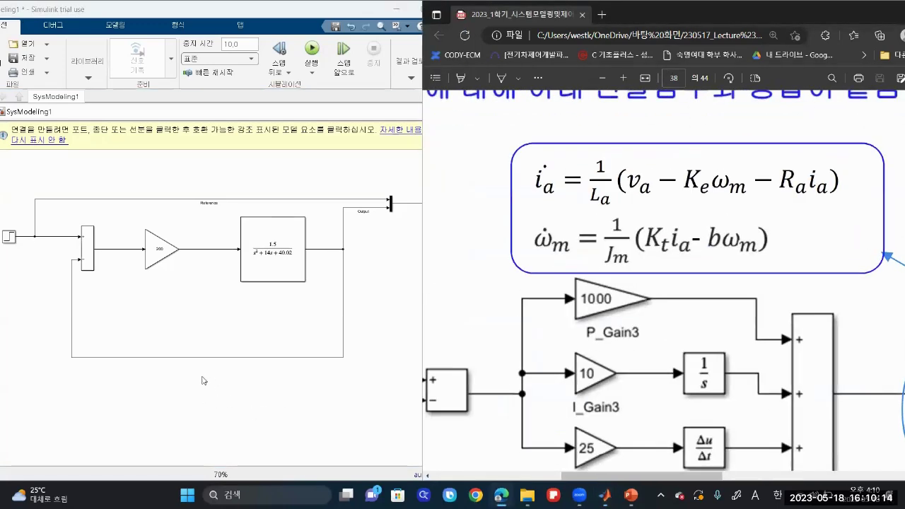
{"action": "left_click_drag", "start_coordinate": [633, 192], "coordinate": [651, 185]}
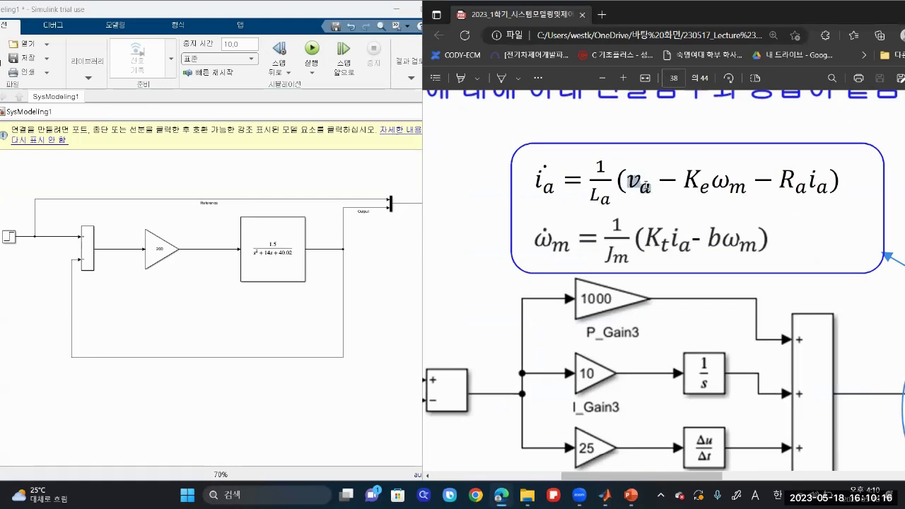
Step: Insert an Add block in the empty area below the control loop and raise the feedback line to make room
{"action": "left_click", "coordinate": [191, 386]}
{"action": "double_click", "coordinate": [170, 361]}
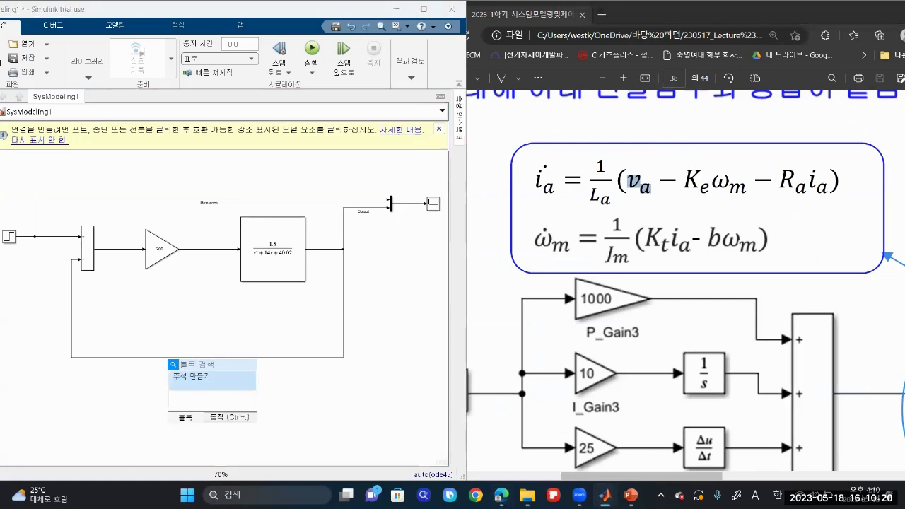
{"action": "type", "text": "add"}
{"action": "key", "text": "Return"}
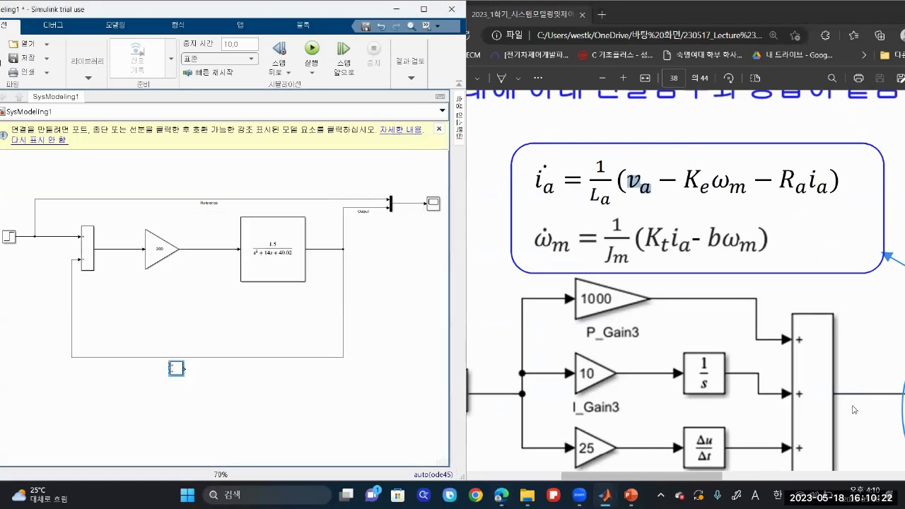
{"action": "left_click_drag", "start_coordinate": [182, 379], "coordinate": [199, 433]}
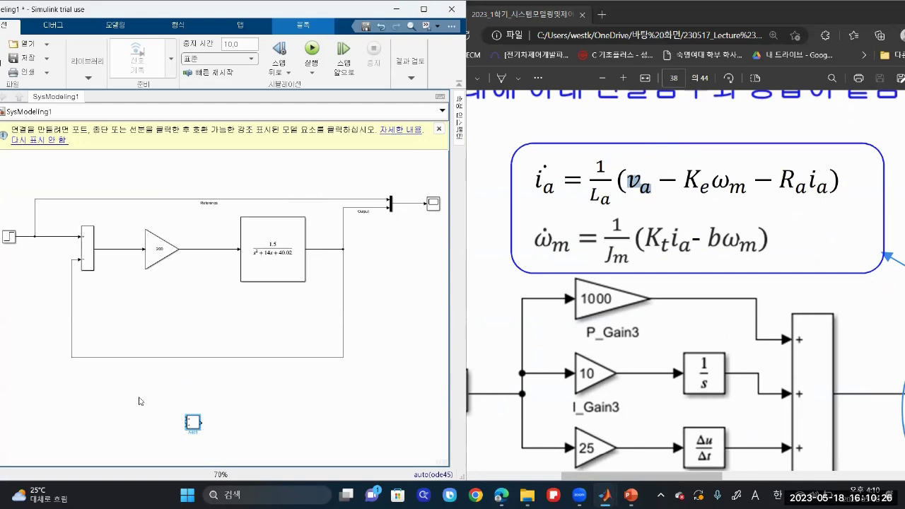
{"action": "left_click_drag", "start_coordinate": [142, 359], "coordinate": [143, 299]}
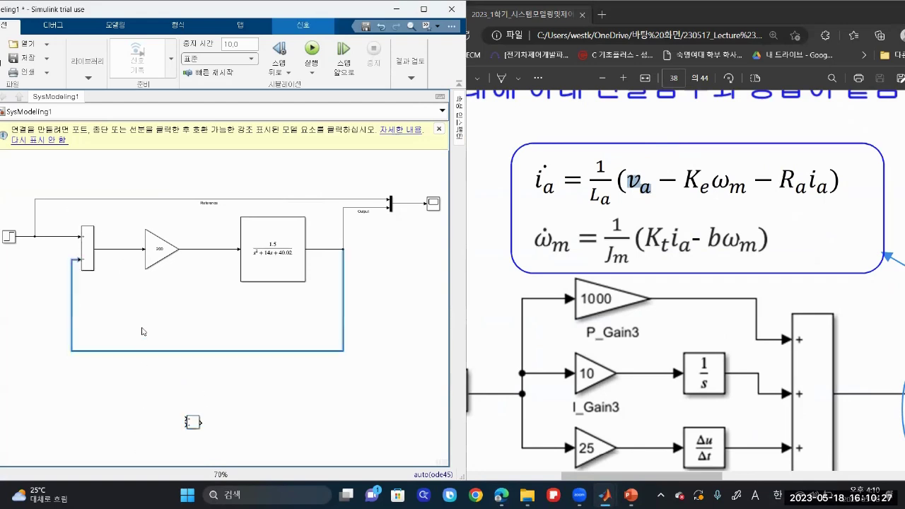
Step: Set the new Add block's list of signs to +--
{"action": "double_click", "coordinate": [194, 423]}
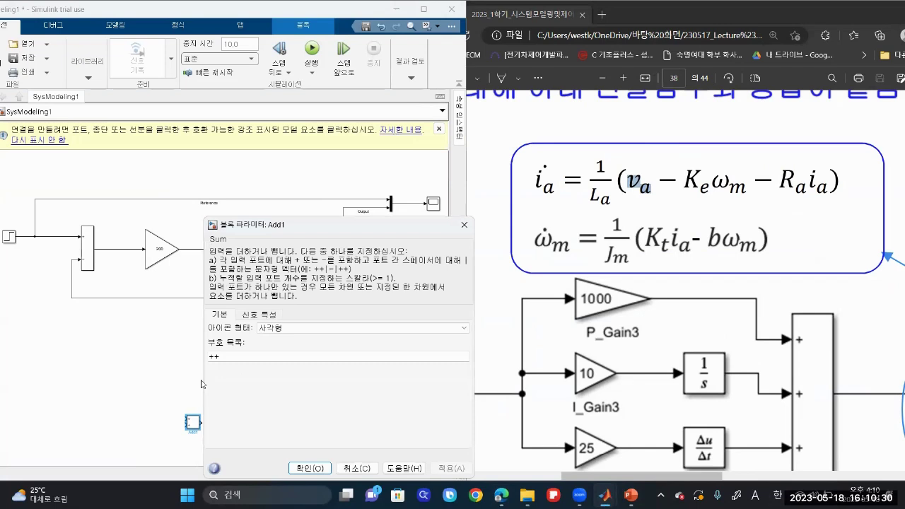
{"action": "double_click", "coordinate": [291, 358]}
{"action": "type", "text": "+--"}
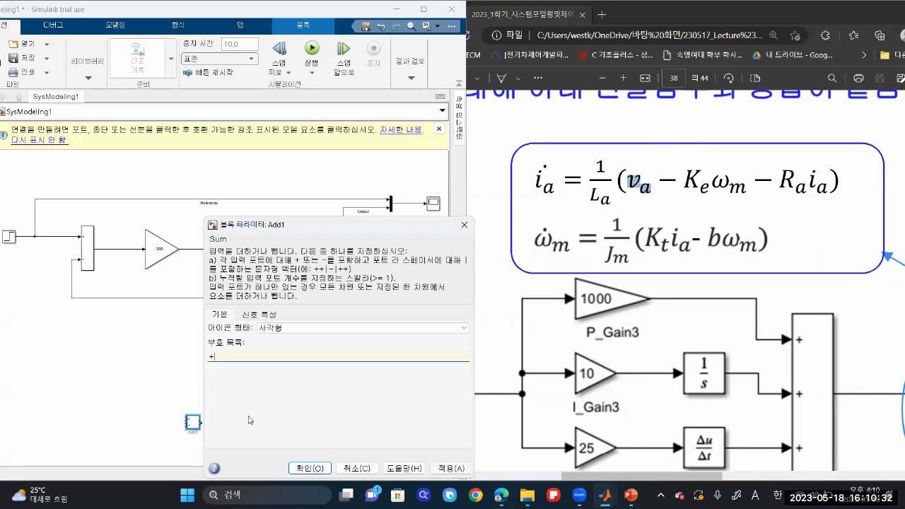
{"action": "left_click", "coordinate": [448, 468]}
{"action": "left_click", "coordinate": [309, 468]}
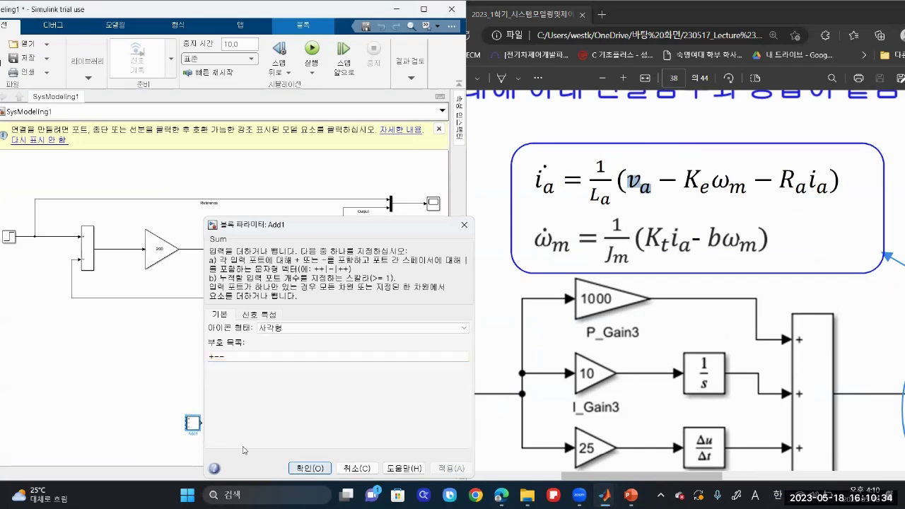
Step: Move the three-input Add block up, make it taller, and draw an open signal line from its output
{"action": "scroll", "coordinate": [278, 455], "scroll_direction": "up", "scroll_amount": 8}
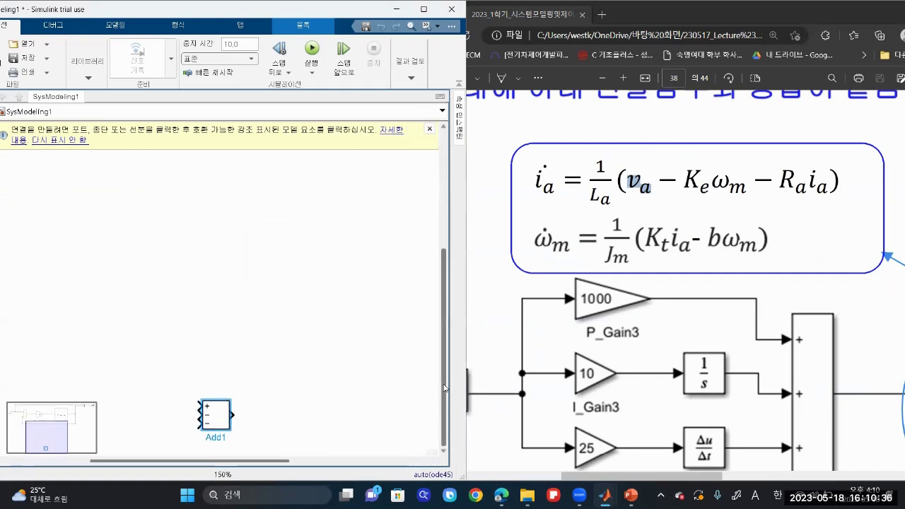
{"action": "left_click_drag", "start_coordinate": [216, 417], "coordinate": [216, 335]}
{"action": "mouse_move", "coordinate": [196, 267]}
{"action": "left_mouse_down"}
{"action": "mouse_move", "coordinate": [192, 241]}
{"action": "mouse_move", "coordinate": [330, 256]}
{"action": "left_mouse_up"}
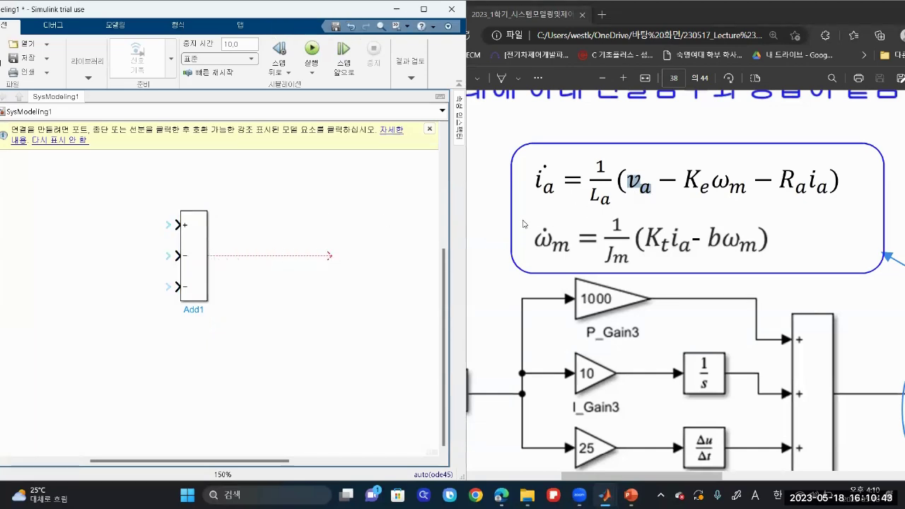
{"action": "left_click", "coordinate": [289, 255]}
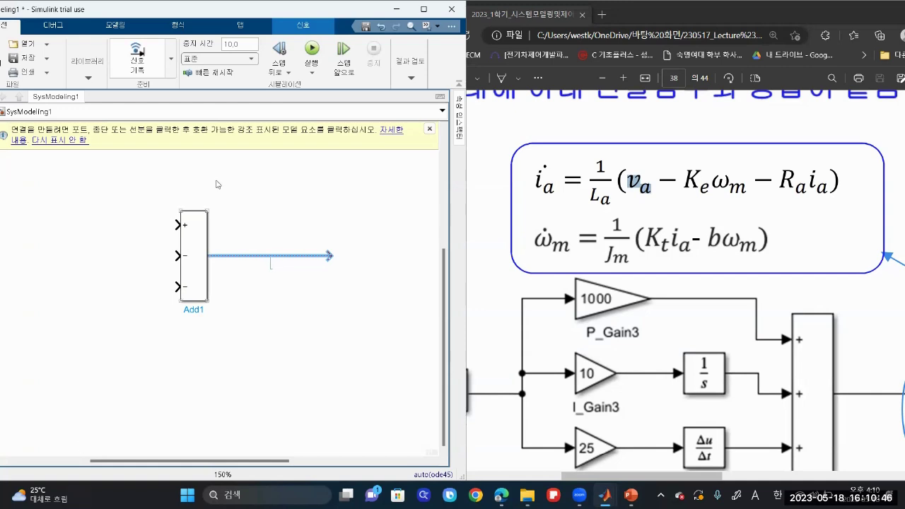
Step: Insert a Gain block and place it on the Add block's output line
{"action": "double_click", "coordinate": [265, 219]}
{"action": "type", "text": "ga"}
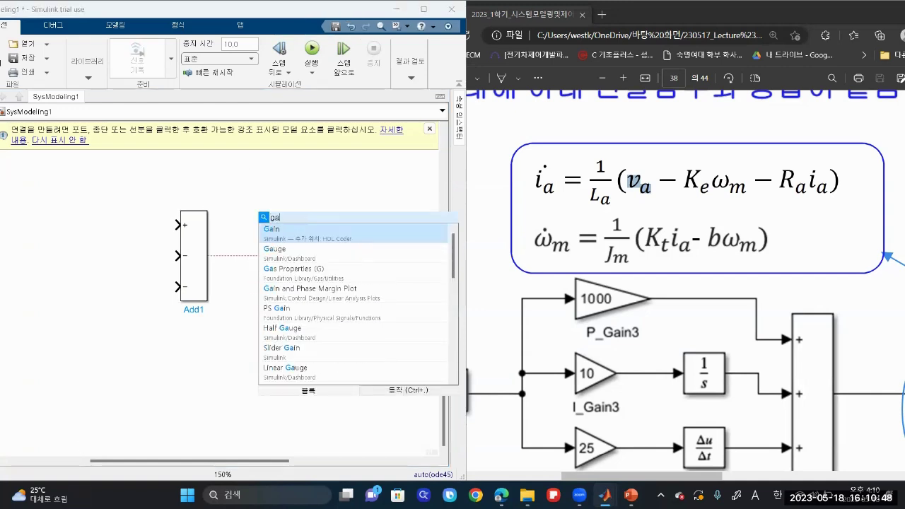
{"action": "type", "text": "in"}
{"action": "key", "text": "Return"}
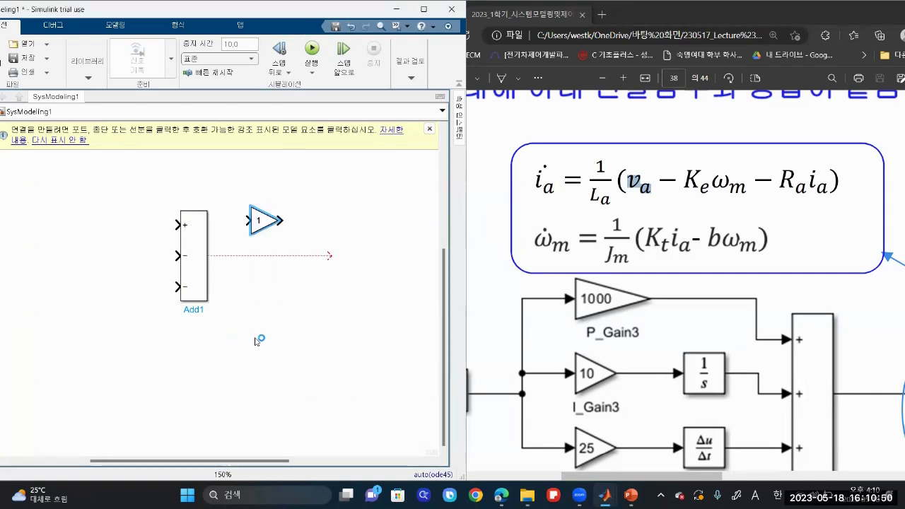
{"action": "left_click_drag", "start_coordinate": [264, 220], "coordinate": [272, 256]}
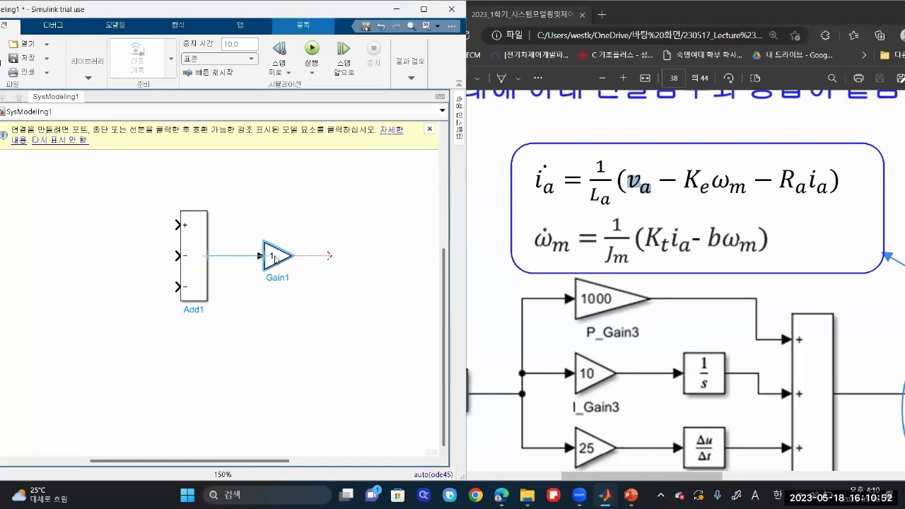
Step: Set the new Gain block's gain to 1/La and enlarge the block until the expression fits inside
{"action": "double_click", "coordinate": [275, 255]}
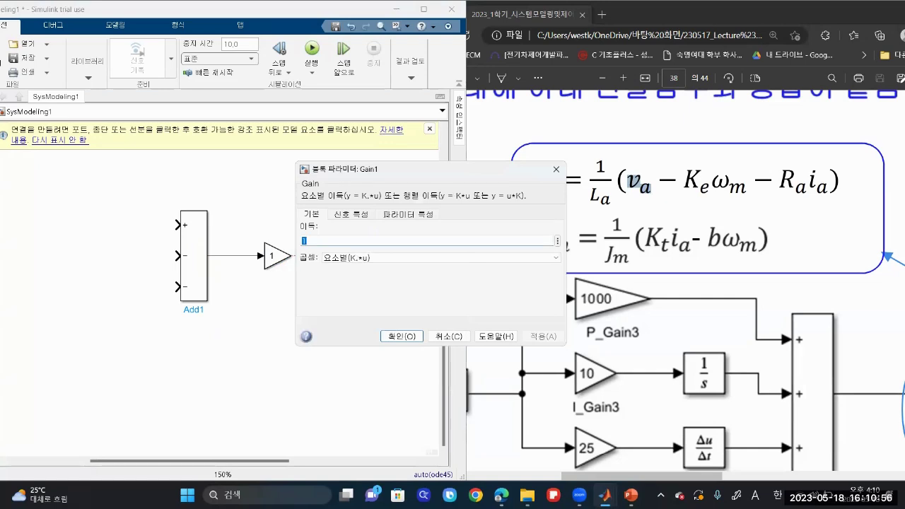
{"action": "type", "text": "1/L"}
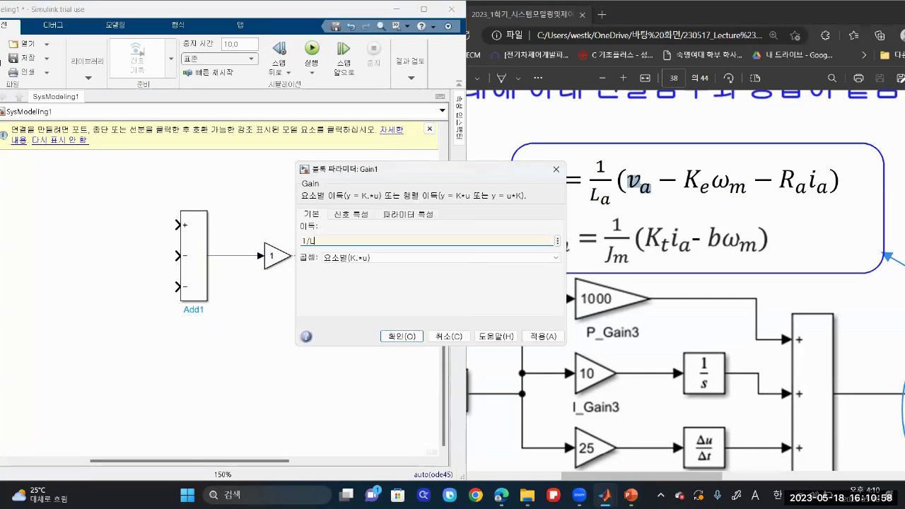
{"action": "type", "text": "a"}
{"action": "key", "text": "Return"}
{"action": "left_click", "coordinate": [555, 337]}
{"action": "left_click", "coordinate": [398, 336]}
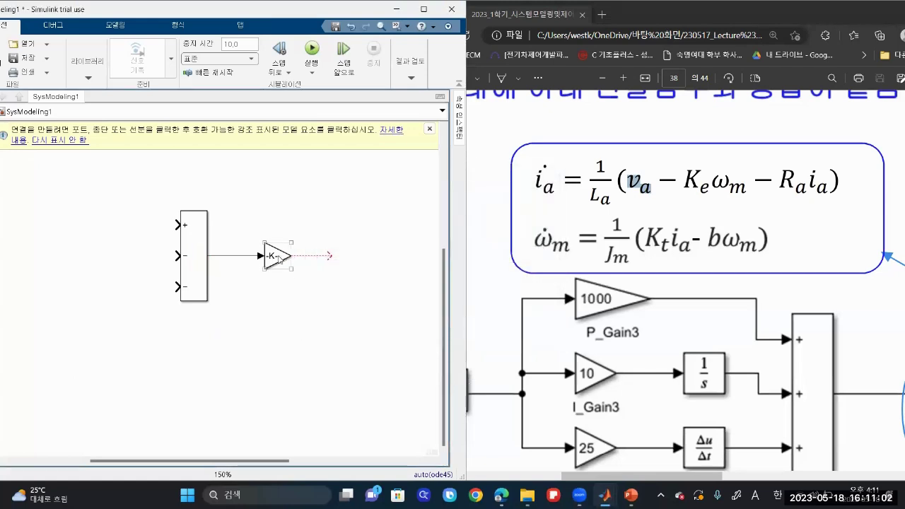
{"action": "left_click", "coordinate": [277, 256]}
{"action": "mouse_move", "coordinate": [291, 269]}
{"action": "left_mouse_down"}
{"action": "mouse_move", "coordinate": [322, 281]}
{"action": "mouse_move", "coordinate": [288, 261]}
{"action": "left_mouse_up"}
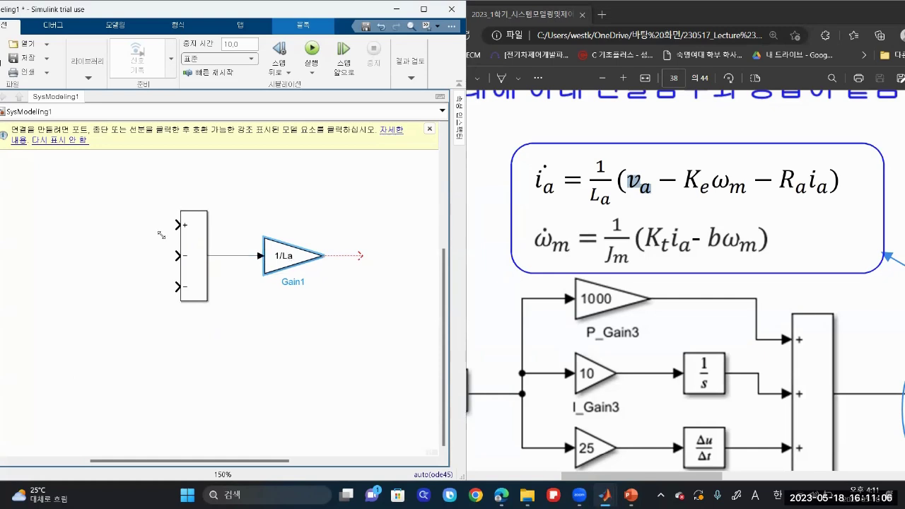
Step: Draw an input line into the plus port of the three-input Add block and label it Va
{"action": "left_click_drag", "start_coordinate": [176, 225], "coordinate": [60, 225]}
{"action": "left_click", "coordinate": [112, 225]}
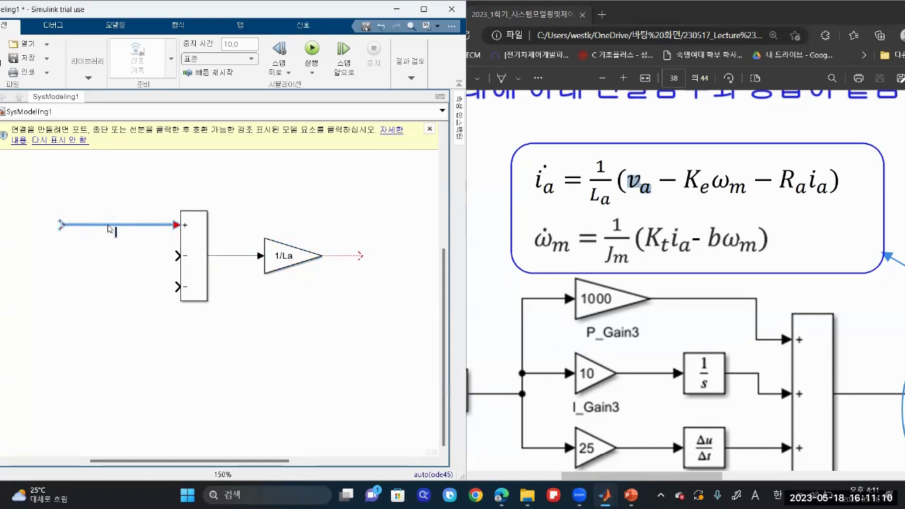
{"action": "type", "text": "v"}
{"action": "key", "text": "BackSpace"}
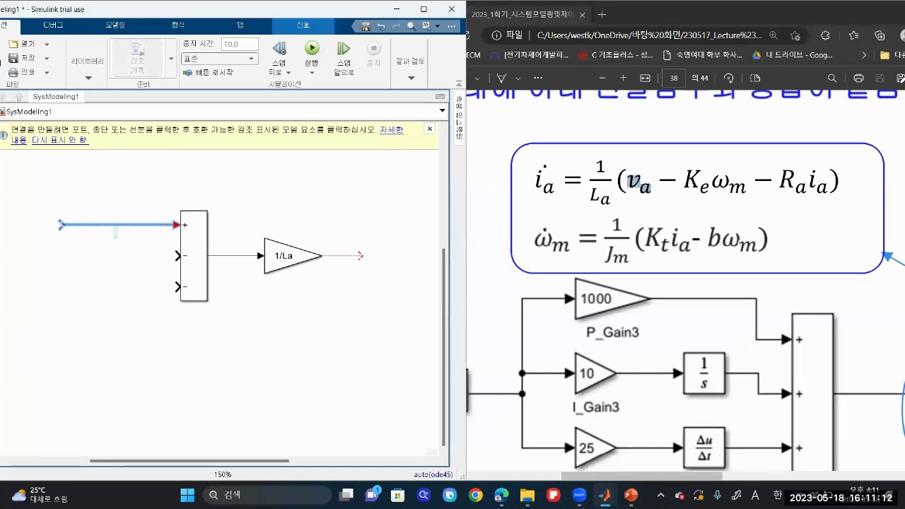
{"action": "type", "text": "Va"}
Step: Draw open input lines into both minus ports of the three-input Add block
{"action": "left_click_drag", "start_coordinate": [176, 255], "coordinate": [56, 255]}
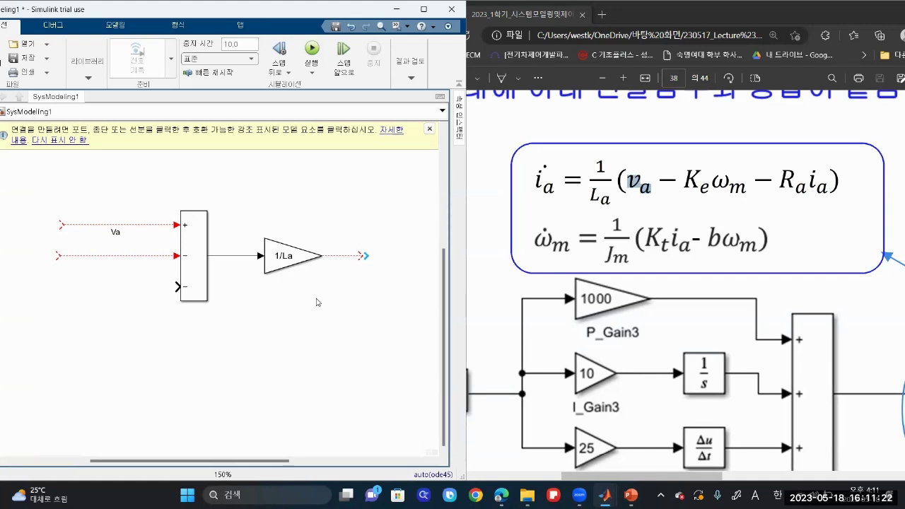
{"action": "left_click", "coordinate": [290, 256]}
{"action": "left_click_drag", "start_coordinate": [172, 292], "coordinate": [60, 285]}
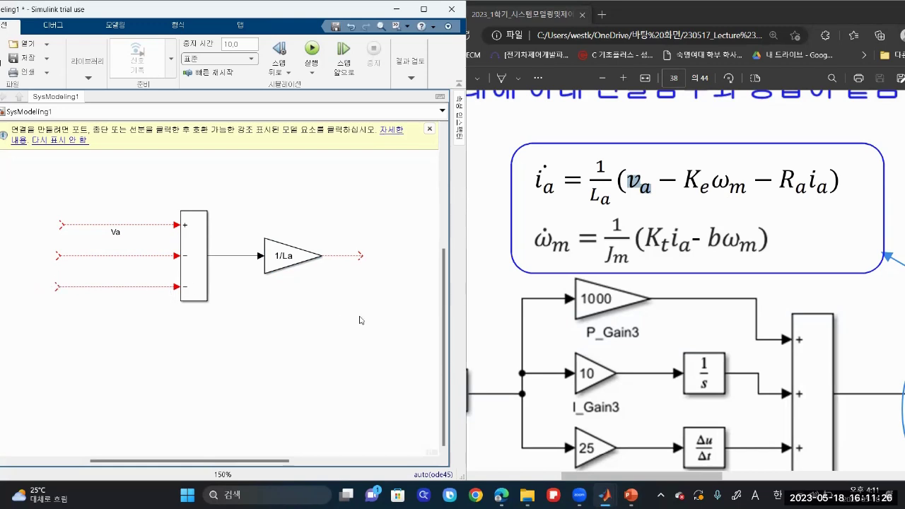
Step: Extend the 1/La gain's output line, attach an Integrator block to its end, and shift the block closer to the gain
{"action": "left_click_drag", "start_coordinate": [358, 256], "coordinate": [393, 256]}
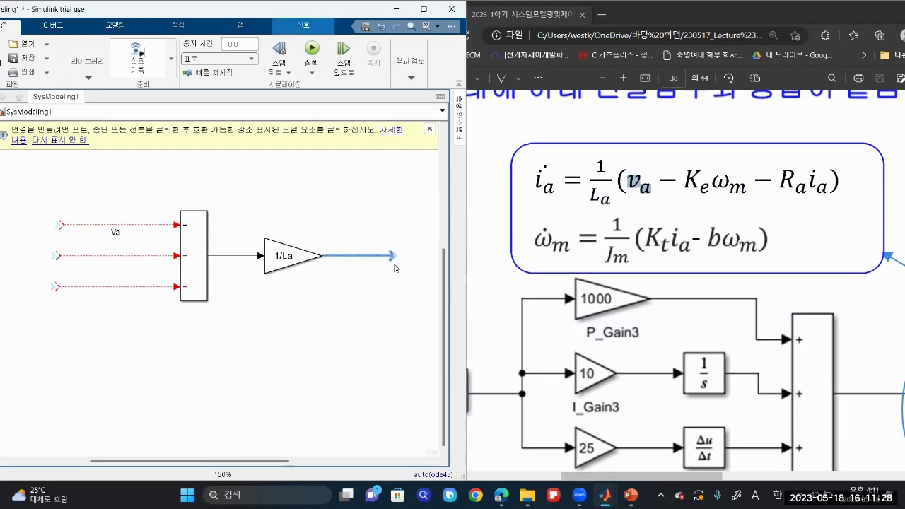
{"action": "double_click", "coordinate": [395, 282]}
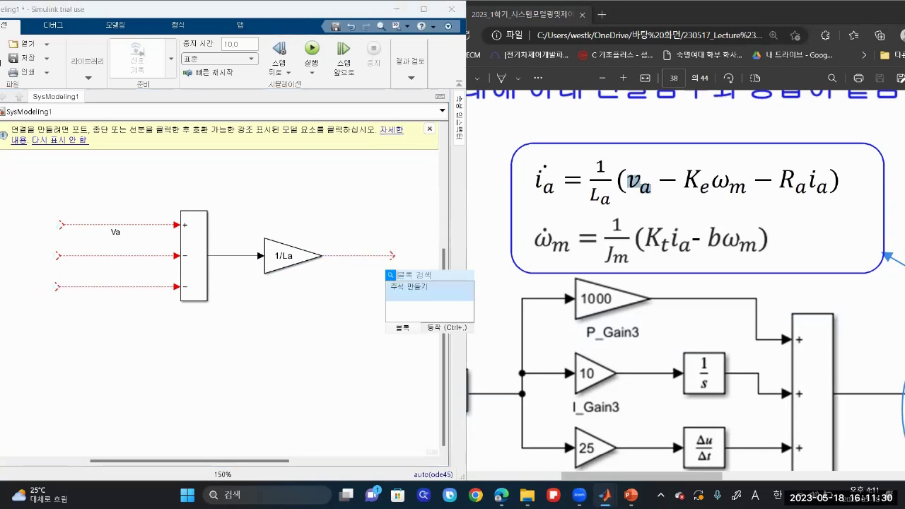
{"action": "type", "text": "inte"}
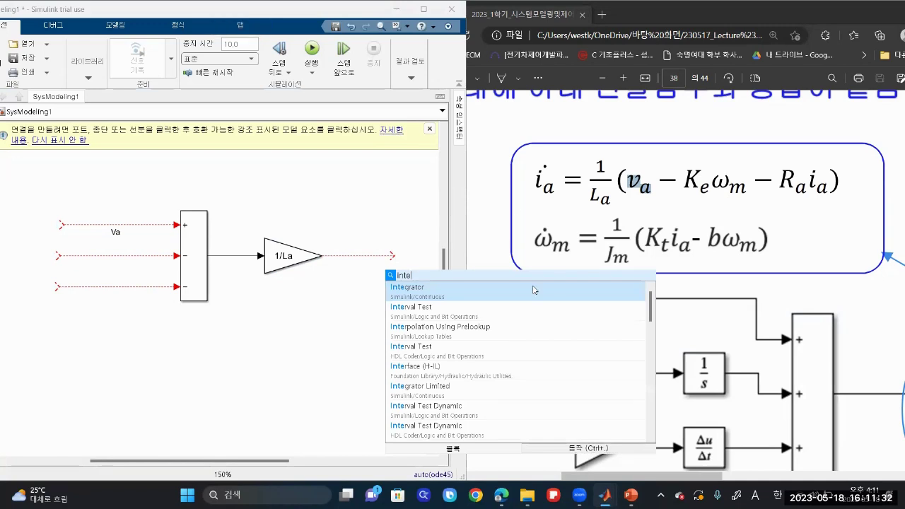
{"action": "left_click", "coordinate": [533, 290]}
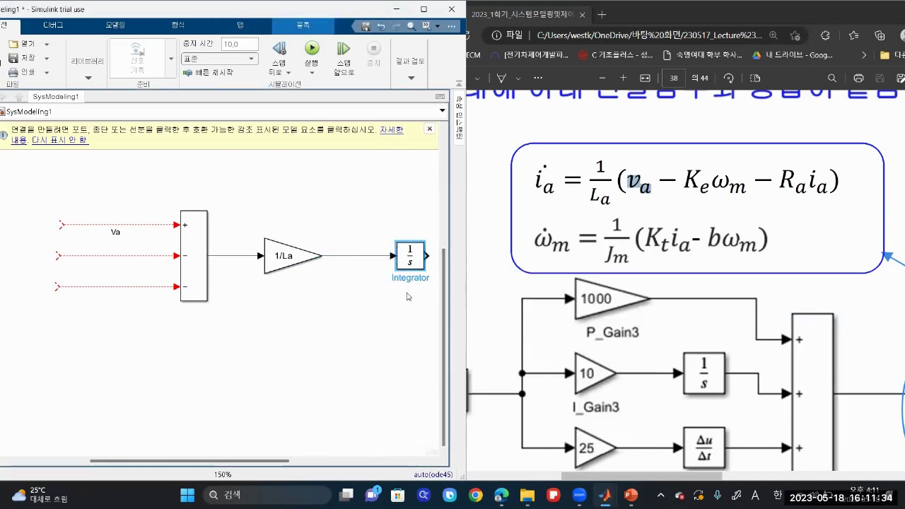
{"action": "key", "text": "Left"}
{"action": "key", "text": "Left"}
{"action": "key", "text": "Left"}
{"action": "key", "text": "Left"}
{"action": "key", "text": "Left"}
{"action": "key", "text": "Left"}
{"action": "key", "text": "Left"}
{"action": "key", "text": "Left"}
{"action": "key", "text": "Left"}
{"action": "key", "text": "Left"}
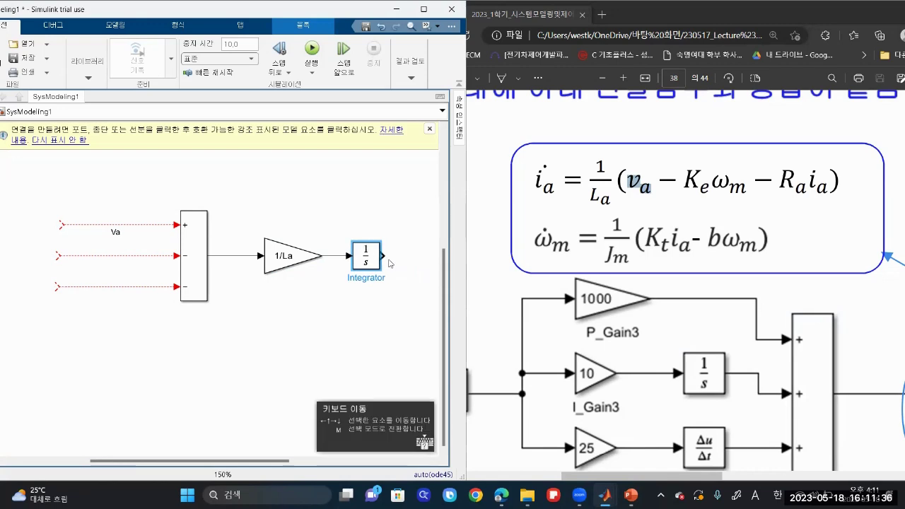
Step: Draw an output line from the Integrator block and label it ia
{"action": "left_click_drag", "start_coordinate": [384, 256], "coordinate": [423, 255]}
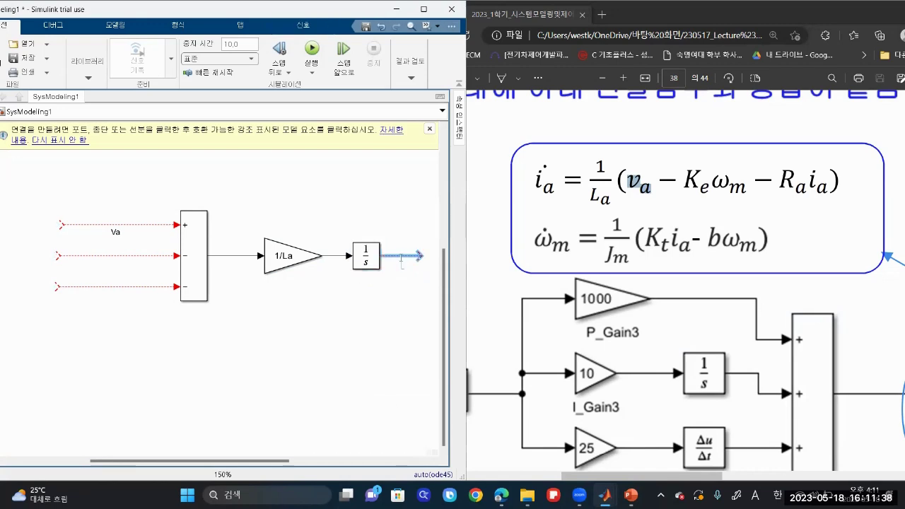
{"action": "type", "text": "ia"}
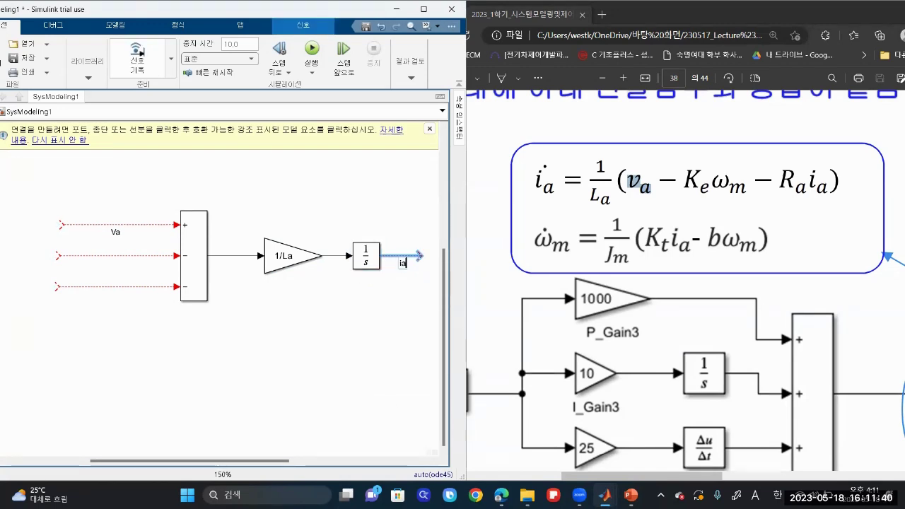
Step: Finish the ia label on the Integrator's output line and lengthen that line slightly
{"action": "left_click", "coordinate": [387, 289]}
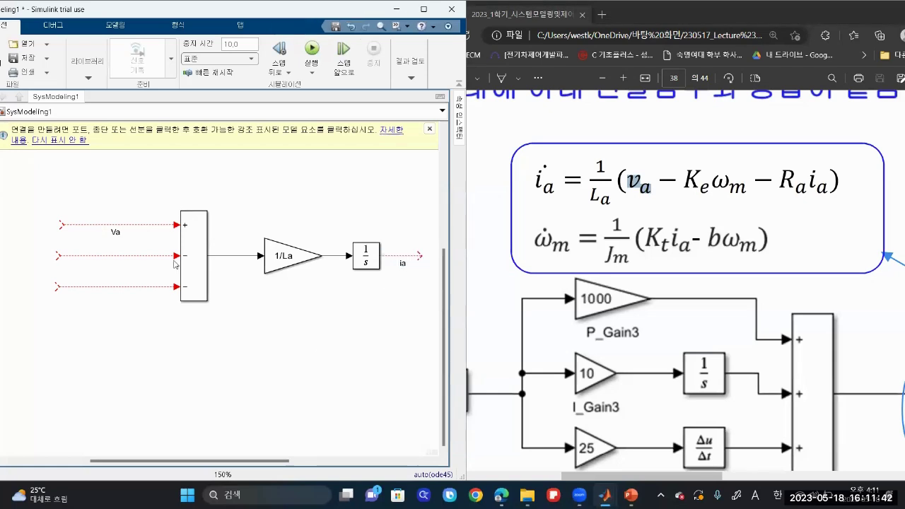
{"action": "left_click", "coordinate": [420, 255]}
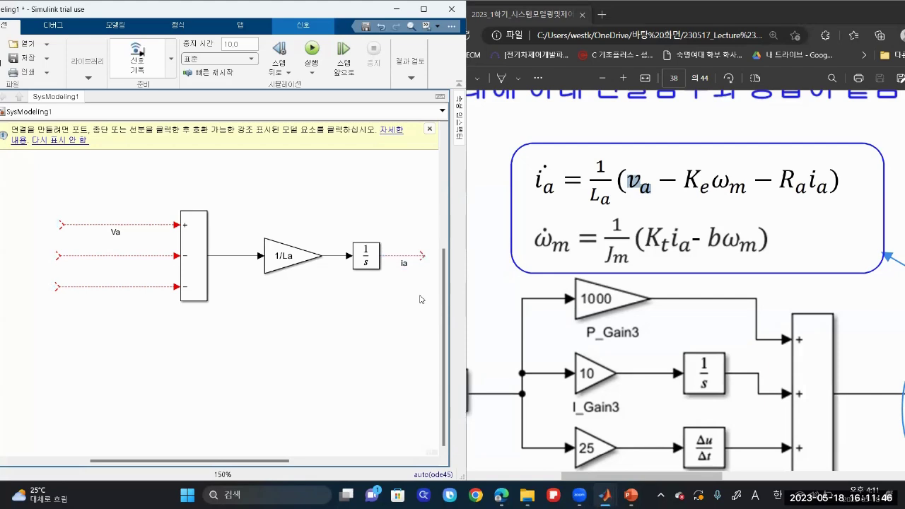
{"action": "left_click", "coordinate": [312, 357]}
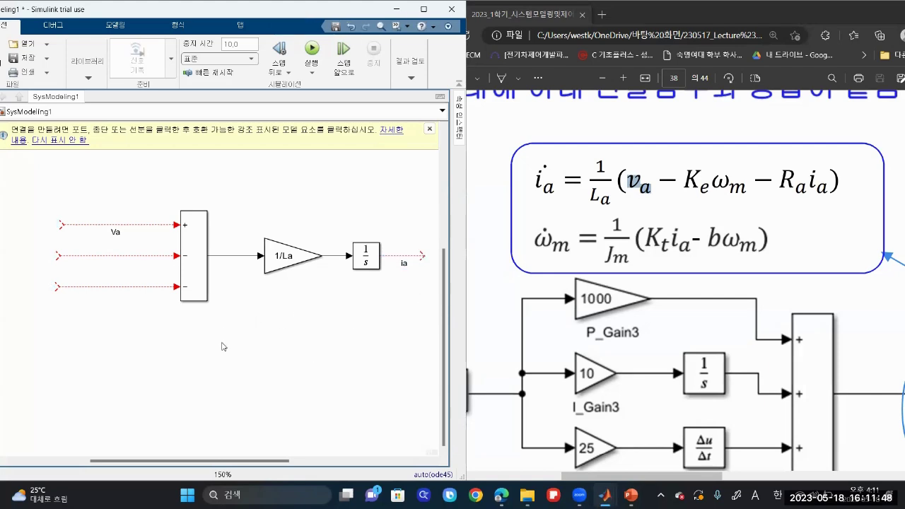
Step: Duplicate the three-input Add block directly below the original and set the copy's list of signs to +-
{"action": "left_click", "coordinate": [199, 286]}
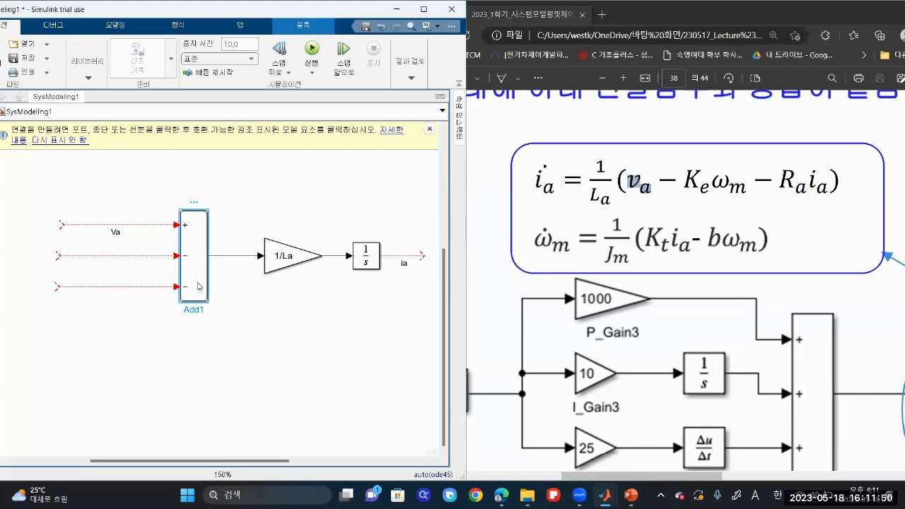
{"action": "left_click_drag", "start_coordinate": [195, 276], "coordinate": [197, 414]}
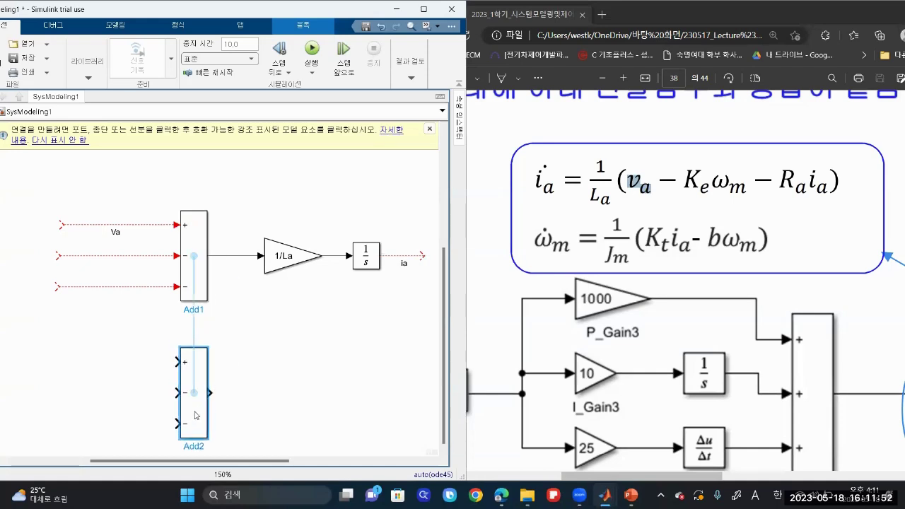
{"action": "double_click", "coordinate": [196, 385]}
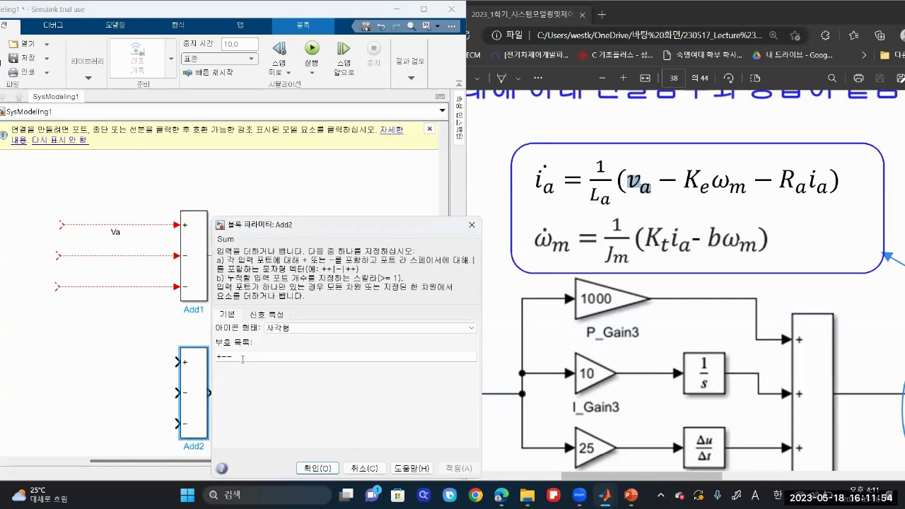
{"action": "key", "text": "BackSpace"}
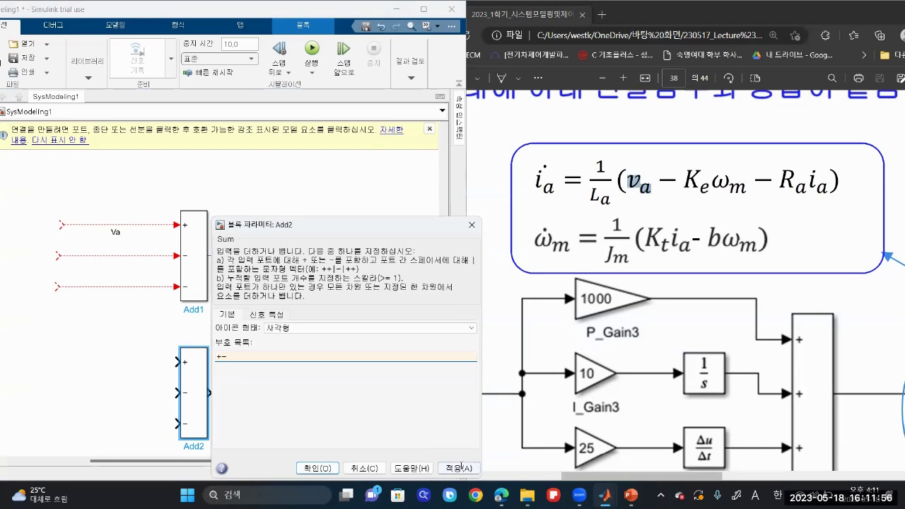
{"action": "key", "text": "Return"}
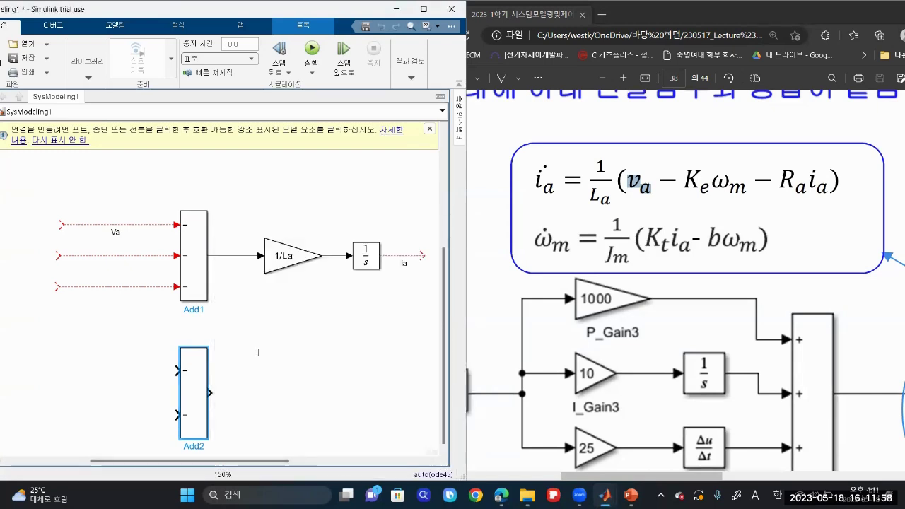
Step: Copy the 1/La gain beside the two-input Add block and connect the Add block's output to the copy
{"action": "left_click", "coordinate": [291, 256]}
{"action": "key", "text": "ctrl+c"}
{"action": "key", "text": "ctrl+v"}
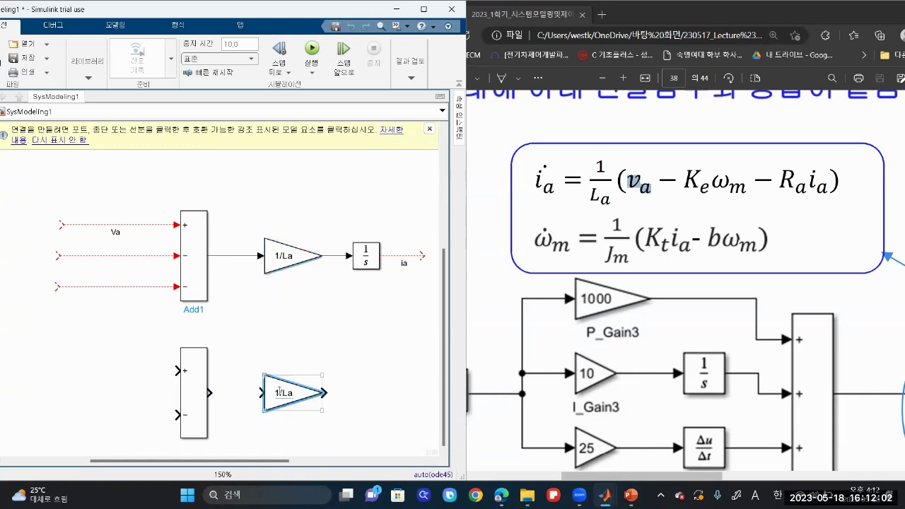
{"action": "left_click_drag", "start_coordinate": [212, 396], "coordinate": [265, 393]}
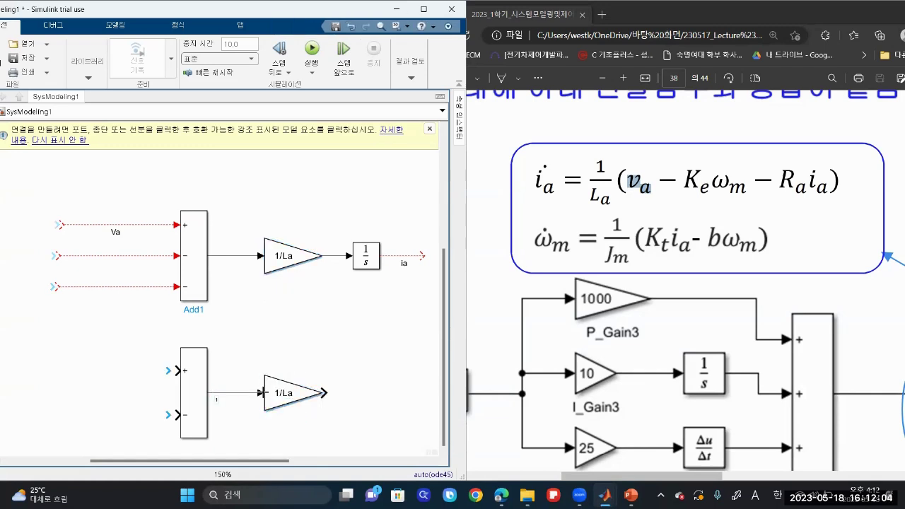
Step: Set the gain of the copied Gain block after the two-input Add block to 1/Jm
{"action": "double_click", "coordinate": [283, 399]}
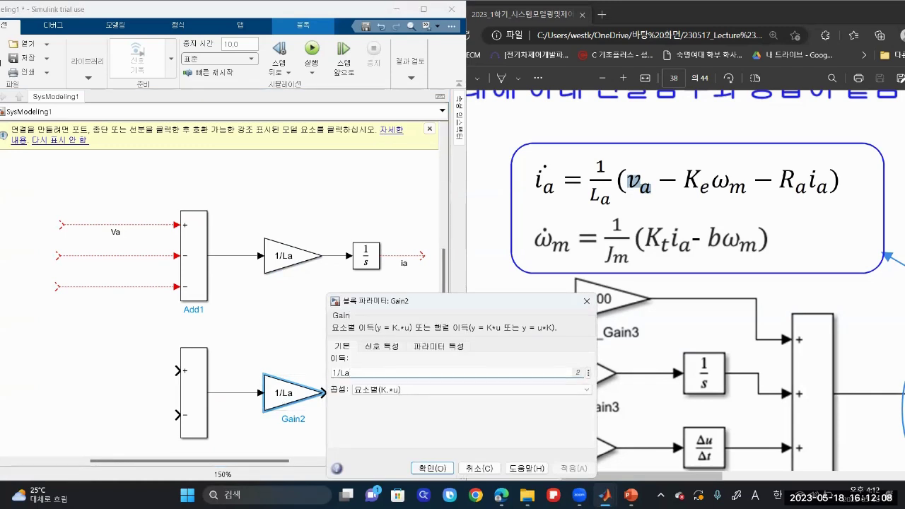
{"action": "key", "text": "BackSpace"}
{"action": "key", "text": "BackSpace"}
{"action": "type", "text": "Jm"}
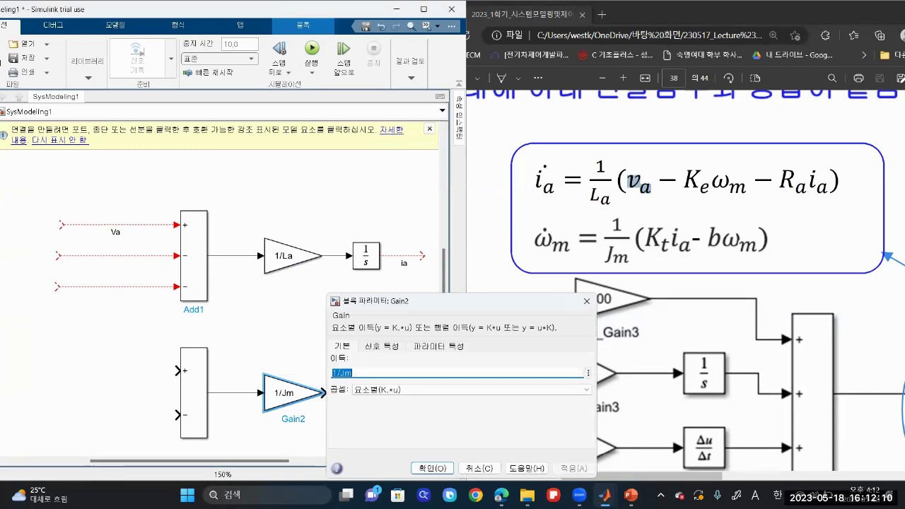
{"action": "key", "text": "Return"}
{"action": "left_click", "coordinate": [382, 285]}
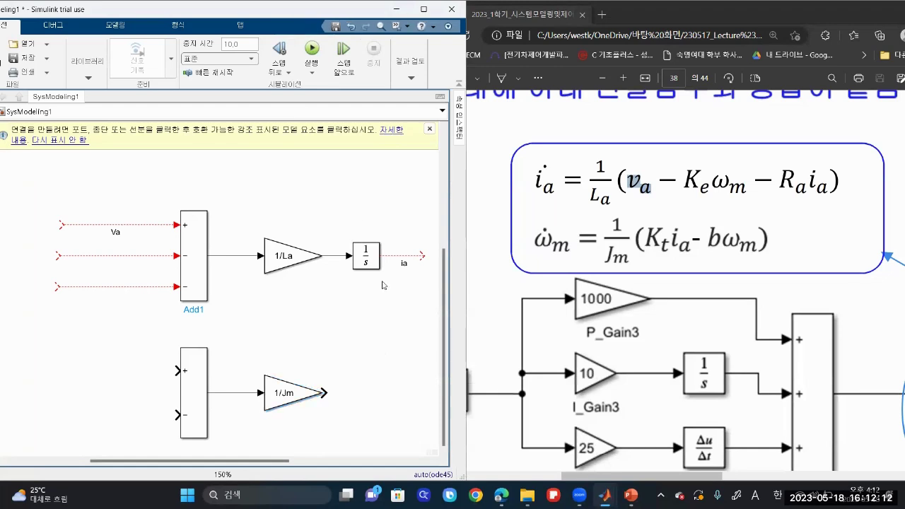
Step: Copy the Integrator block below the original and attach it to the output of the 1/Jm gain
{"action": "left_click", "coordinate": [368, 261]}
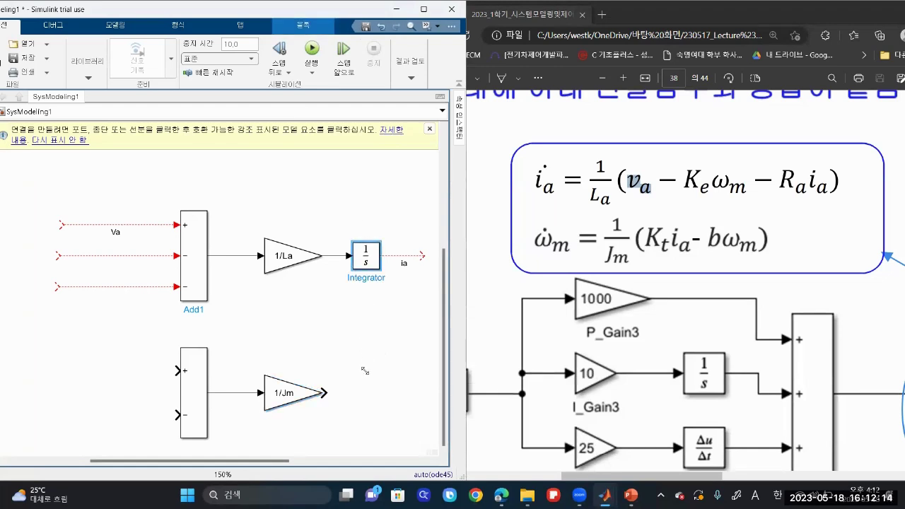
{"action": "key", "text": "ctrl+v"}
{"action": "left_click_drag", "start_coordinate": [365, 377], "coordinate": [365, 393]}
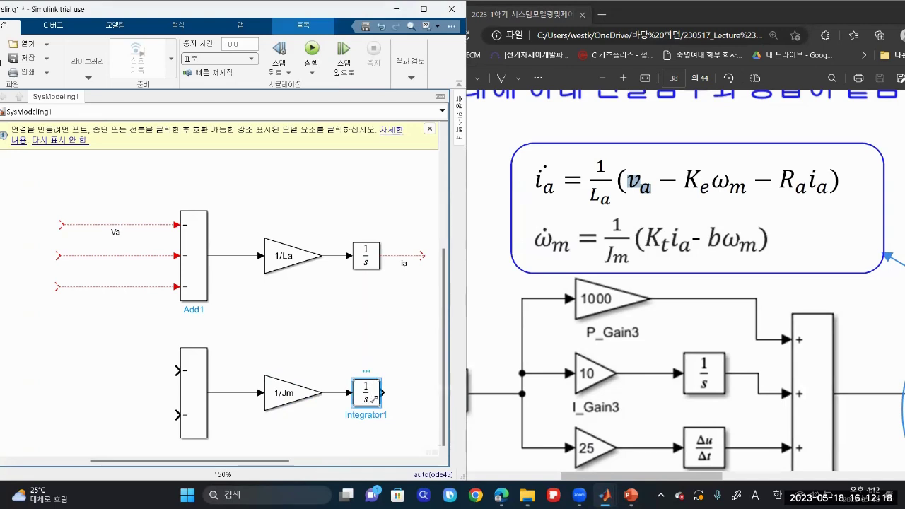
Step: Draw an output line from the second Integrator block and label it Wm
{"action": "left_click_drag", "start_coordinate": [382, 392], "coordinate": [434, 392]}
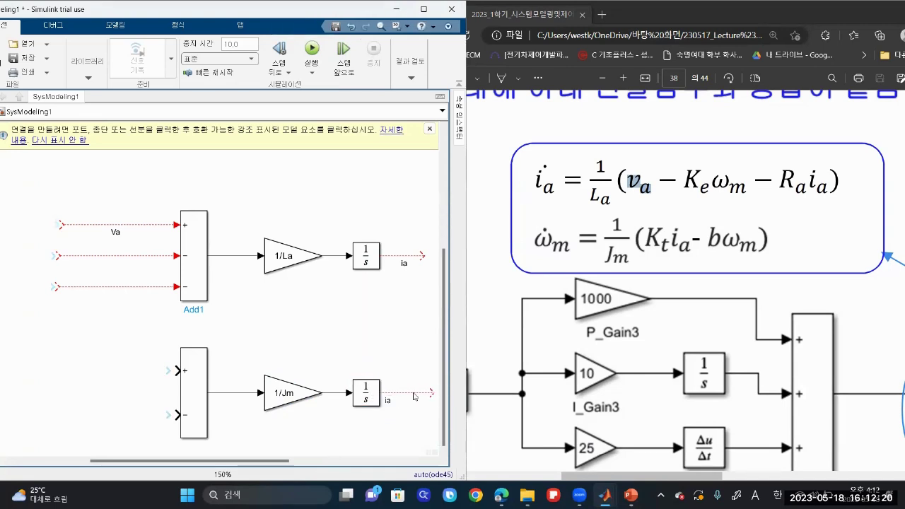
{"action": "left_click", "coordinate": [411, 393]}
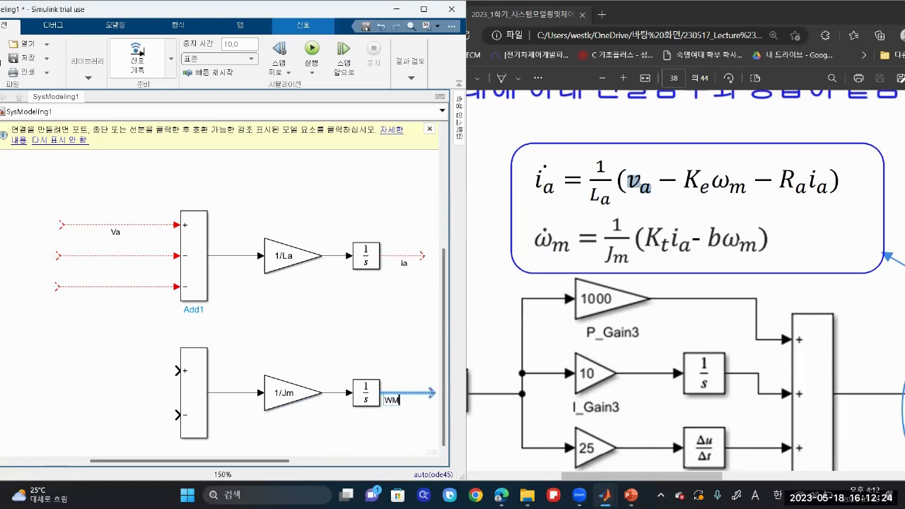
{"action": "left_click", "coordinate": [254, 338]}
Step: Draw open input lines into the plus and minus ports of the two-input Add block
{"action": "left_click_drag", "start_coordinate": [177, 370], "coordinate": [110, 370]}
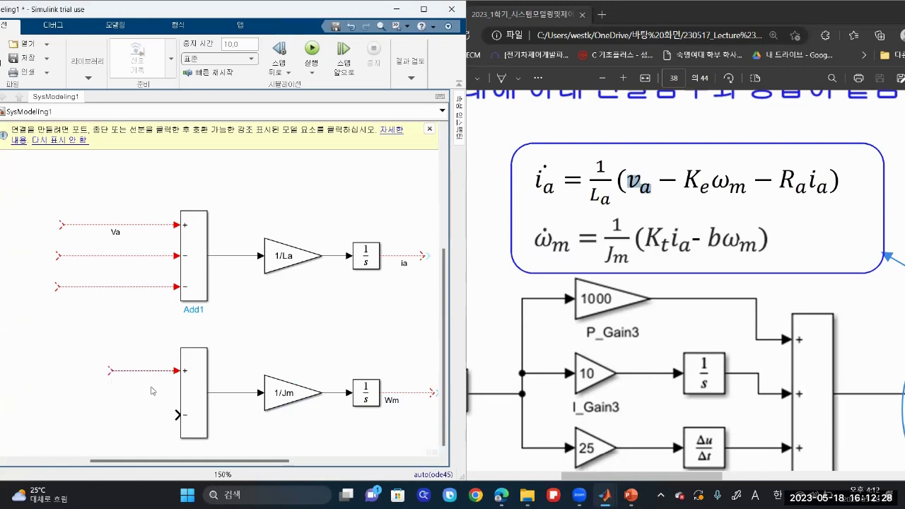
{"action": "mouse_move", "coordinate": [177, 414]}
{"action": "left_mouse_down"}
{"action": "mouse_move", "coordinate": [103, 415]}
{"action": "mouse_move", "coordinate": [111, 415]}
{"action": "left_mouse_up"}
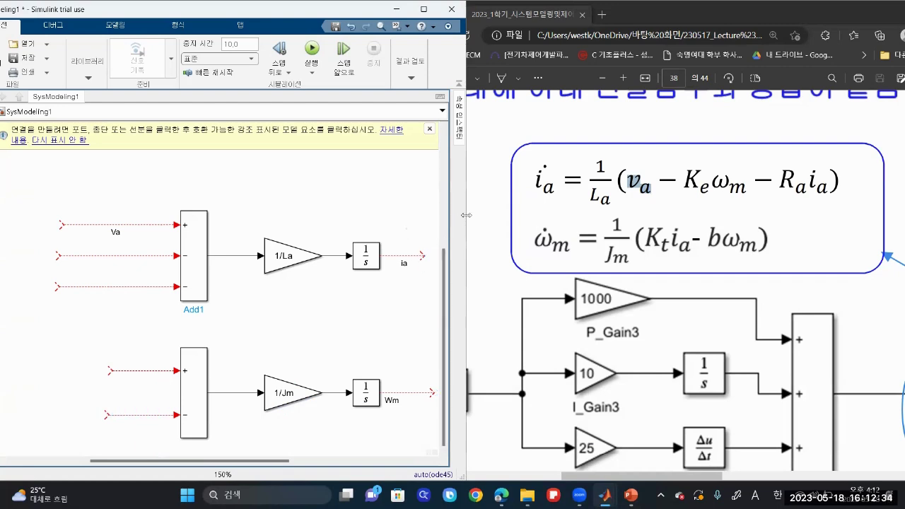
Step: Widen the model window and connect the ia output line back to the lowest minus port of the three-input Add block
{"action": "left_click_drag", "start_coordinate": [465, 215], "coordinate": [508, 217]}
{"action": "left_click_drag", "start_coordinate": [423, 255], "coordinate": [65, 315]}
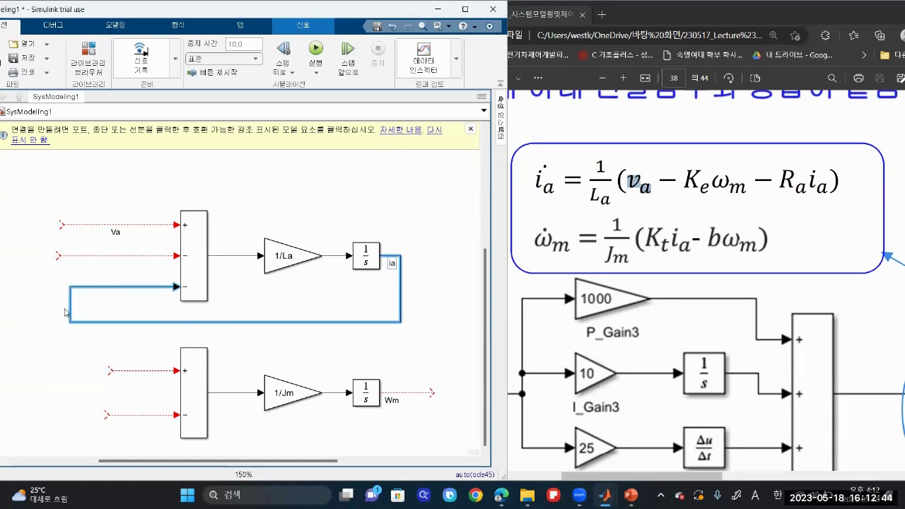
{"action": "left_click", "coordinate": [364, 304]}
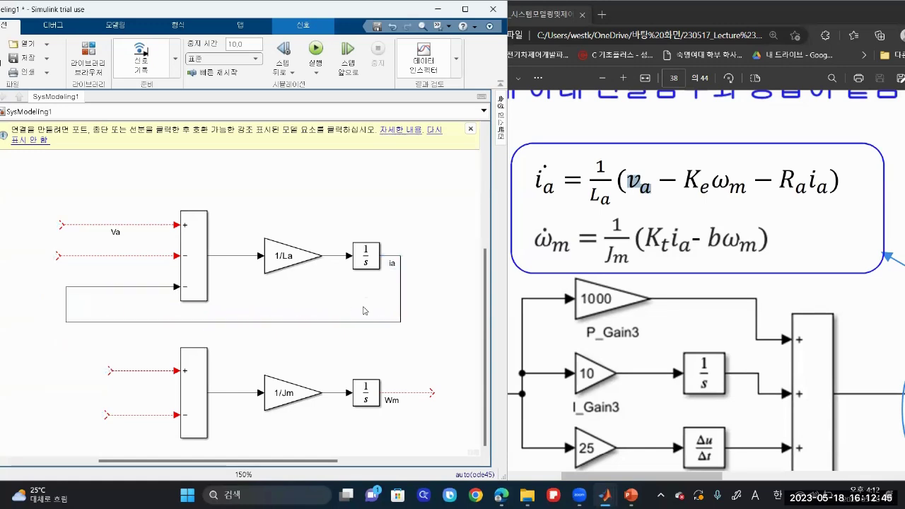
{"action": "double_click", "coordinate": [119, 276]}
{"action": "left_click", "coordinate": [330, 303]}
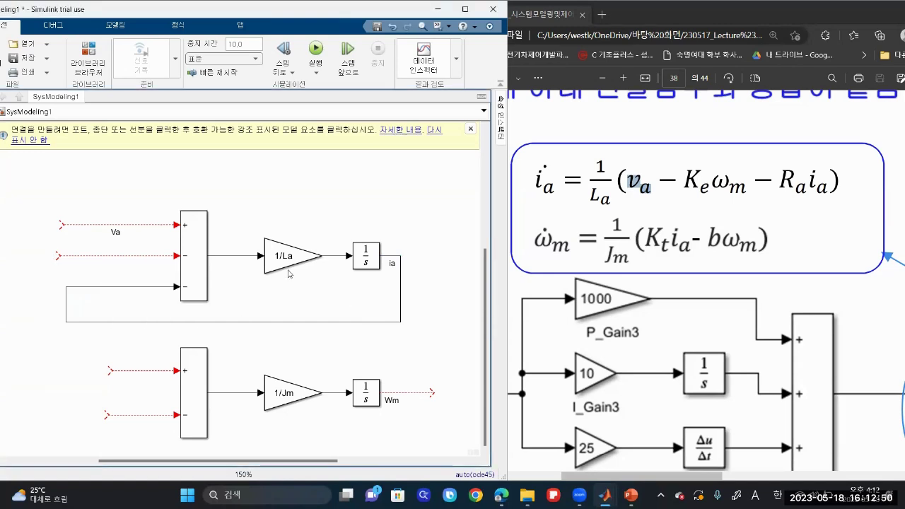
Step: Copy the 1/La gain and insert the copy into the ia feedback line before the three-input Add block
{"action": "left_click", "coordinate": [285, 265]}
{"action": "key", "text": "ctrl+c"}
{"action": "key", "text": "ctrl+v"}
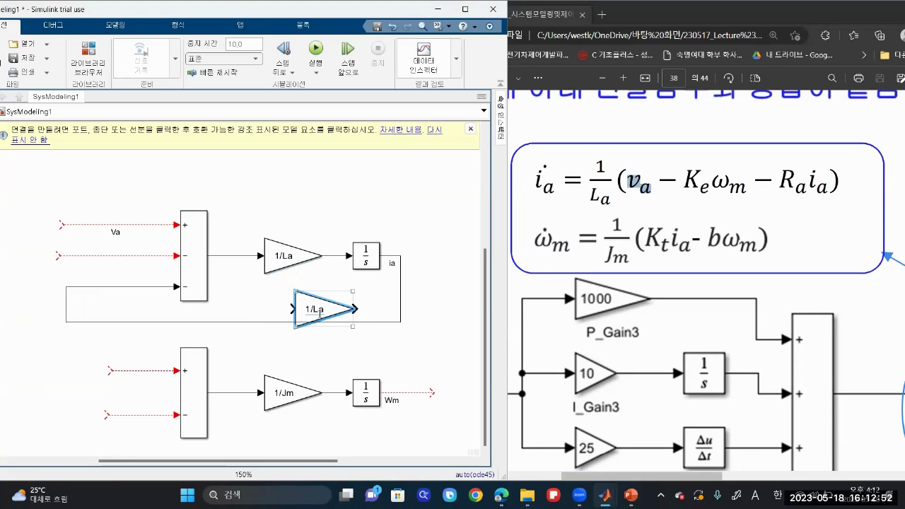
{"action": "left_click_drag", "start_coordinate": [308, 299], "coordinate": [118, 289]}
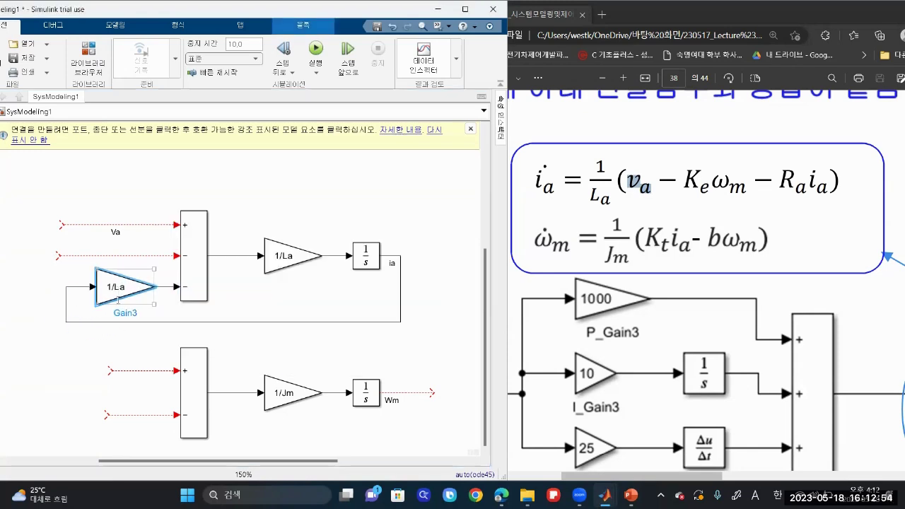
Step: Set the gain in the ia feedback line to Ra and shift the block slightly away from the Add block
{"action": "double_click", "coordinate": [118, 287]}
{"action": "type", "text": "Ra"}
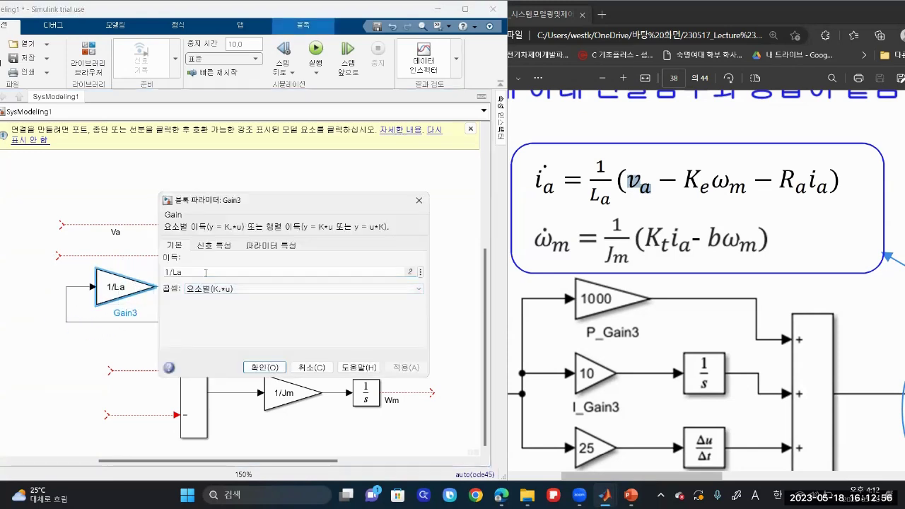
{"action": "left_click", "coordinate": [262, 368]}
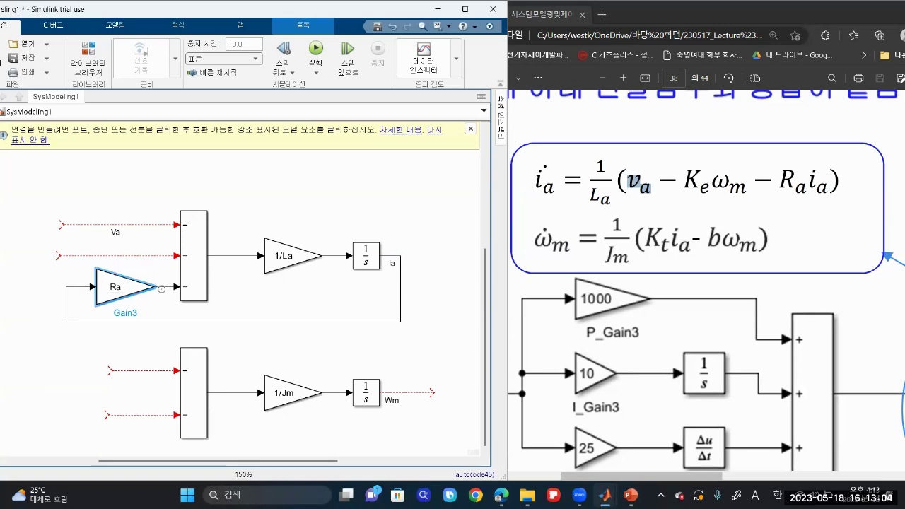
{"action": "left_click_drag", "start_coordinate": [161, 289], "coordinate": [145, 291]}
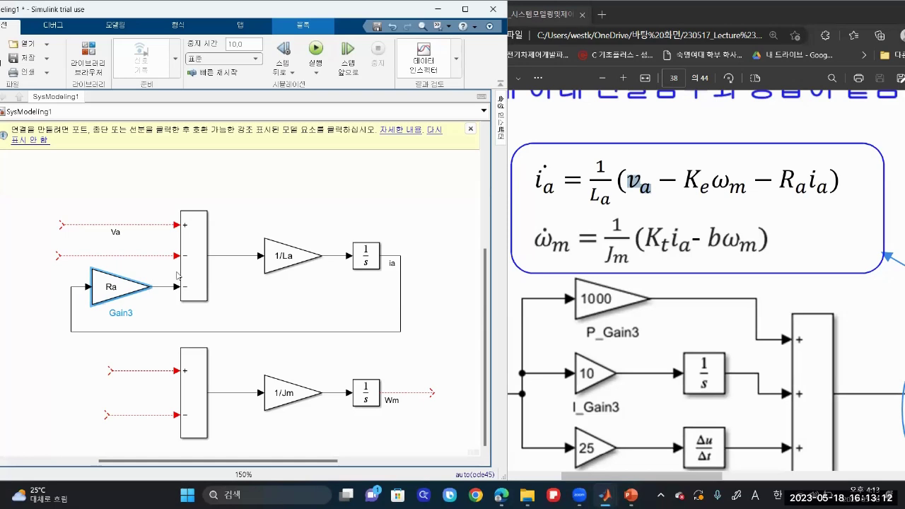
Step: Connect the Wm output back to the middle minus port of the three-input Add block, routing the line around the outside of the blocks
{"action": "left_click", "coordinate": [120, 256]}
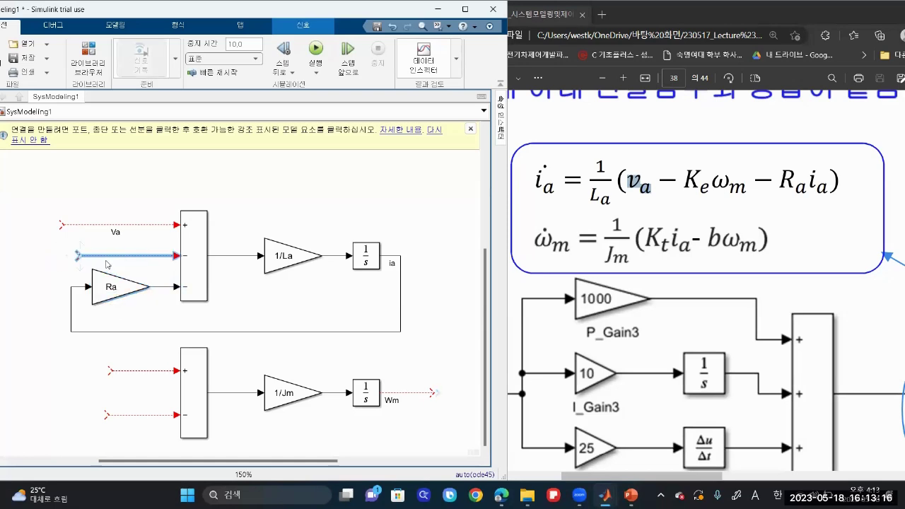
{"action": "mouse_move", "coordinate": [428, 400]}
{"action": "left_click_drag", "start_coordinate": [434, 393], "coordinate": [427, 420]}
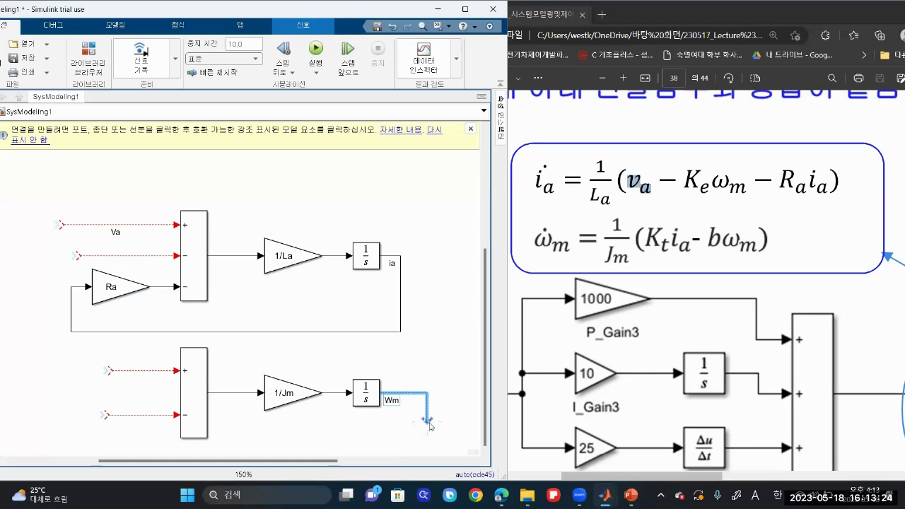
{"action": "left_click_drag", "start_coordinate": [429, 422], "coordinate": [78, 258]}
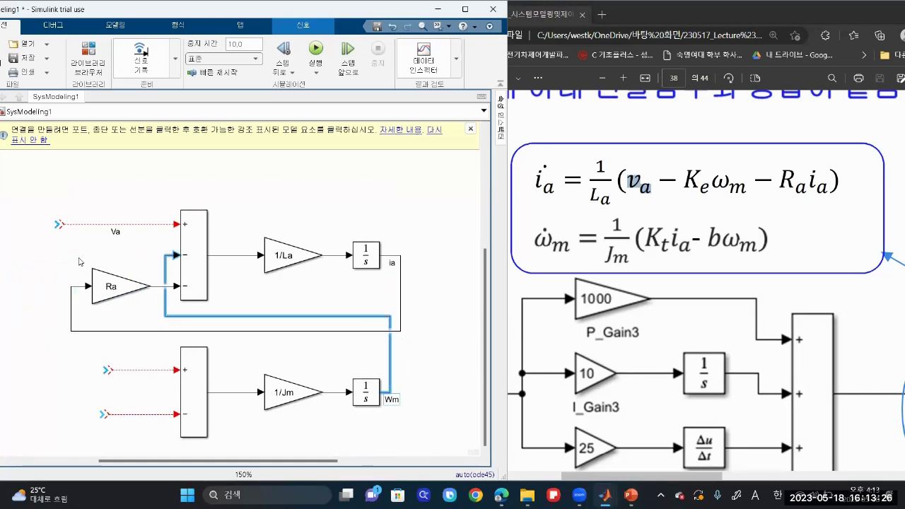
{"action": "left_click_drag", "start_coordinate": [167, 278], "coordinate": [31, 277]}
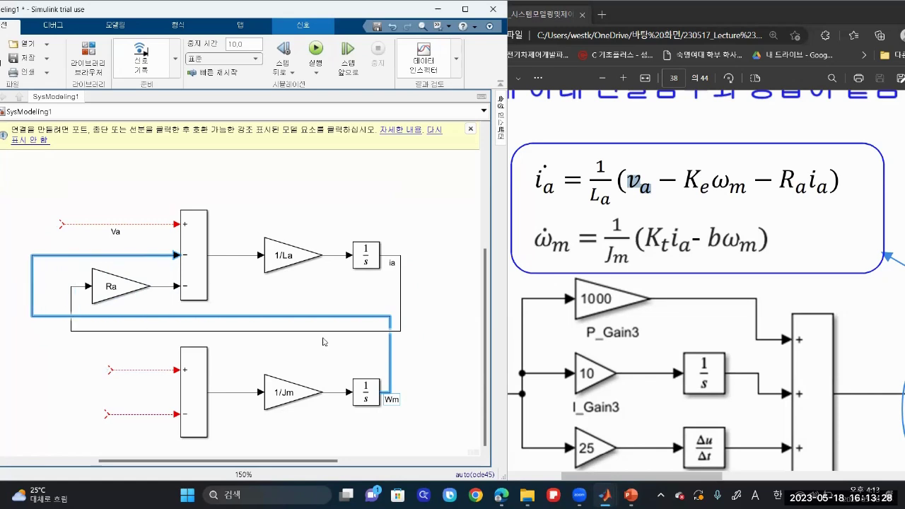
{"action": "left_click_drag", "start_coordinate": [323, 321], "coordinate": [350, 451]}
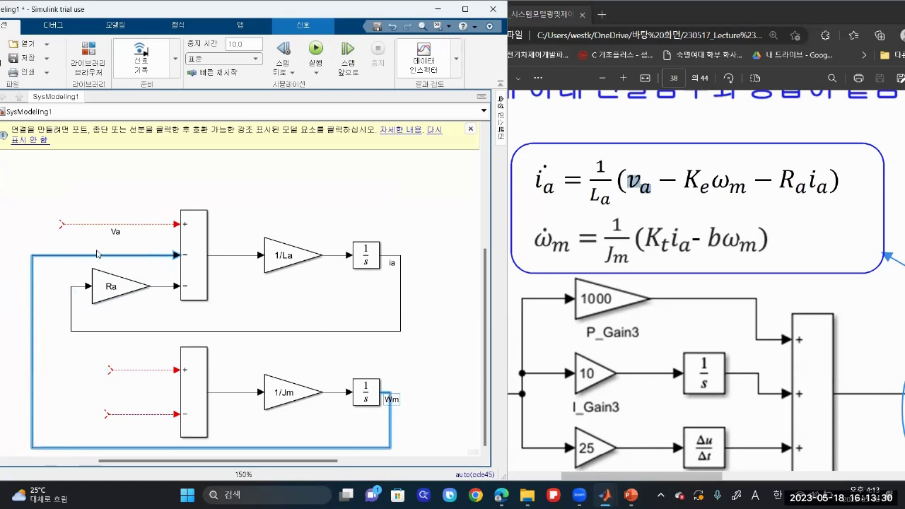
Step: Copy the Ra gain and insert the copy into the Wm feedback line before the middle minus port
{"action": "left_click", "coordinate": [117, 290]}
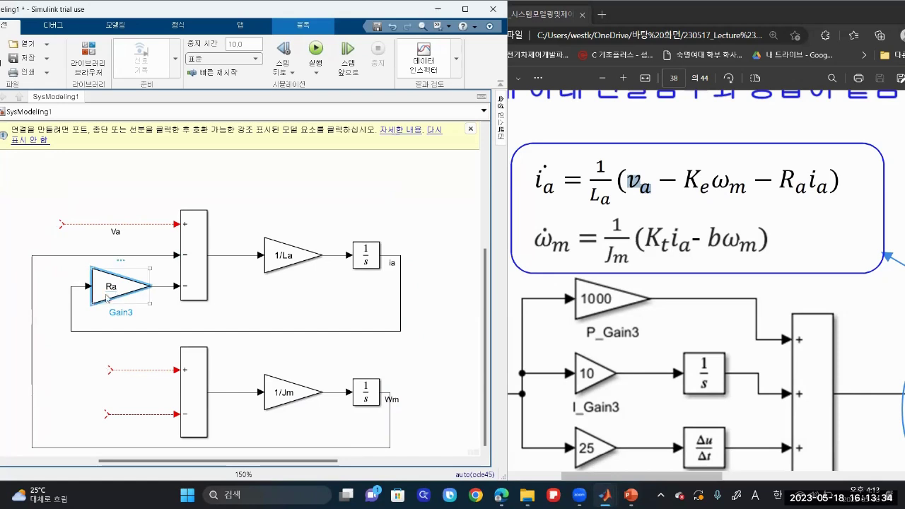
{"action": "left_click", "coordinate": [138, 165]}
{"action": "key", "text": "ctrl+v"}
{"action": "left_click_drag", "start_coordinate": [153, 180], "coordinate": [109, 256]}
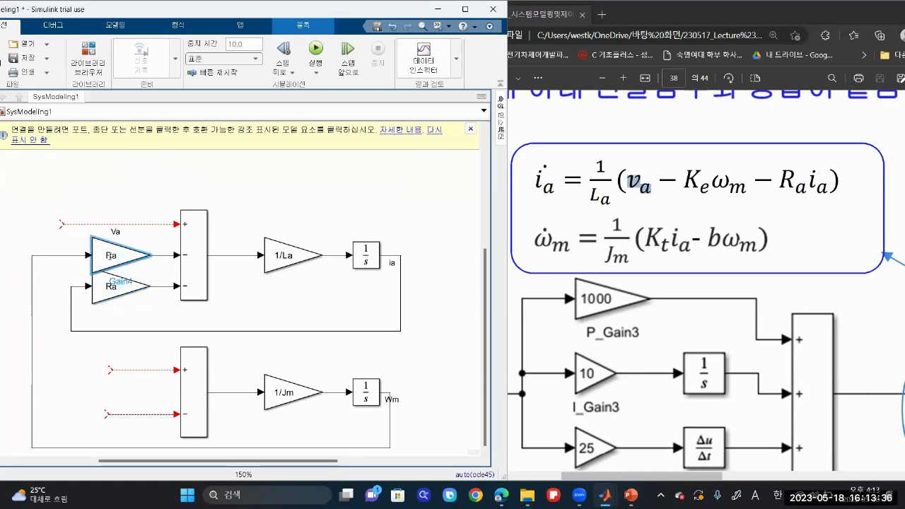
Step: Set the gain in the Wm feedback line before the three-input Add block to Ke
{"action": "double_click", "coordinate": [109, 256]}
{"action": "key", "text": "BackSpace"}
{"action": "type", "text": "K"}
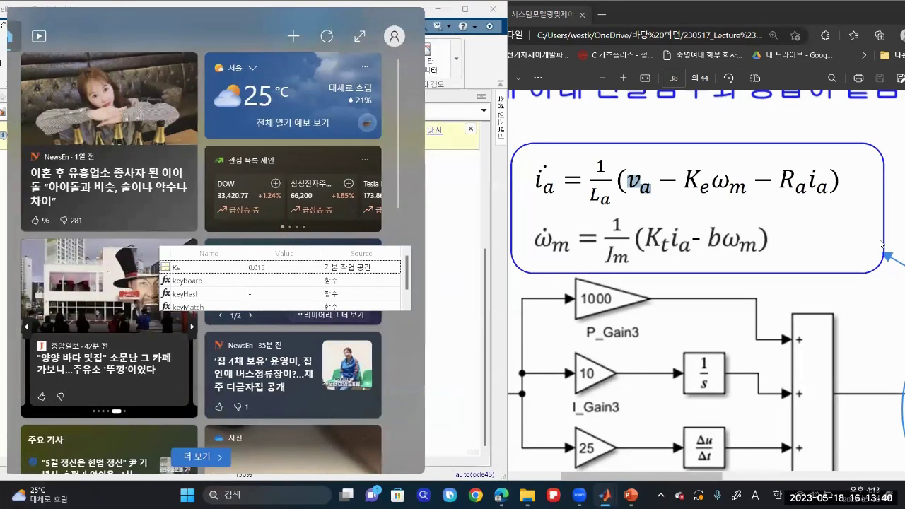
{"action": "type", "text": "e"}
{"action": "left_click", "coordinate": [400, 338]}
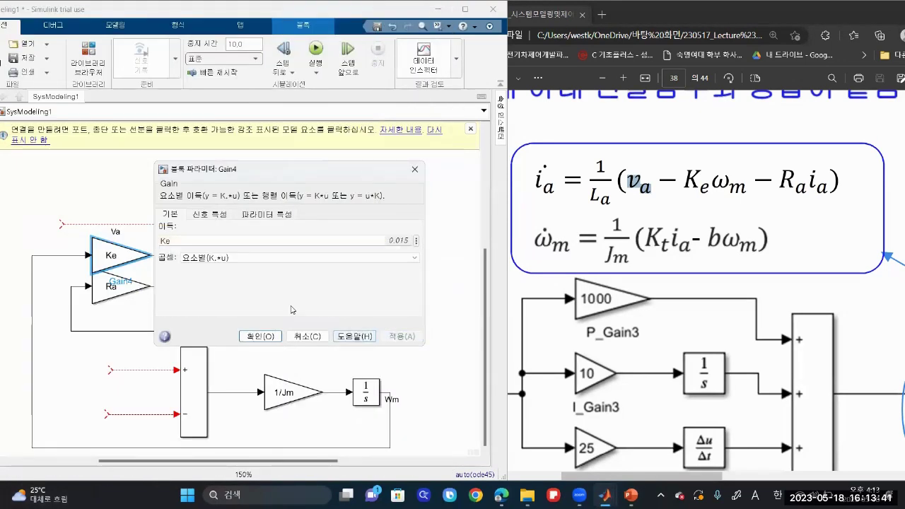
{"action": "left_click", "coordinate": [261, 336]}
{"action": "left_click", "coordinate": [386, 320]}
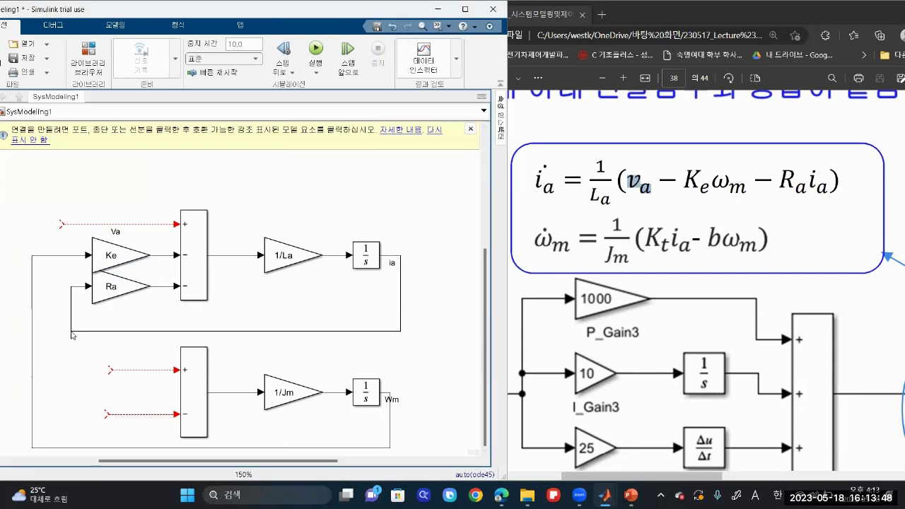
Step: Branch the ia feedback line to the plus port of the two-input Add block and insert a copy of the Ra gain in it
{"action": "left_click_drag", "start_coordinate": [72, 333], "coordinate": [113, 370]}
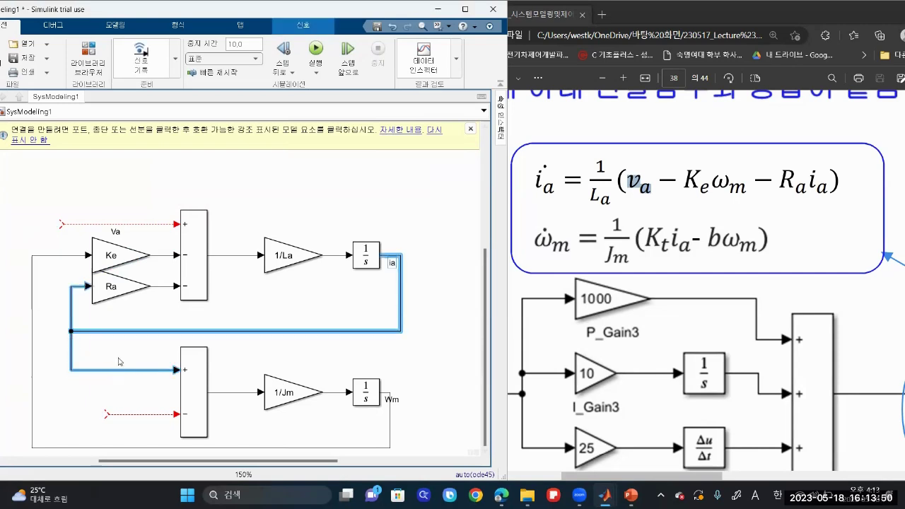
{"action": "left_click", "coordinate": [118, 361]}
{"action": "left_click", "coordinate": [115, 287]}
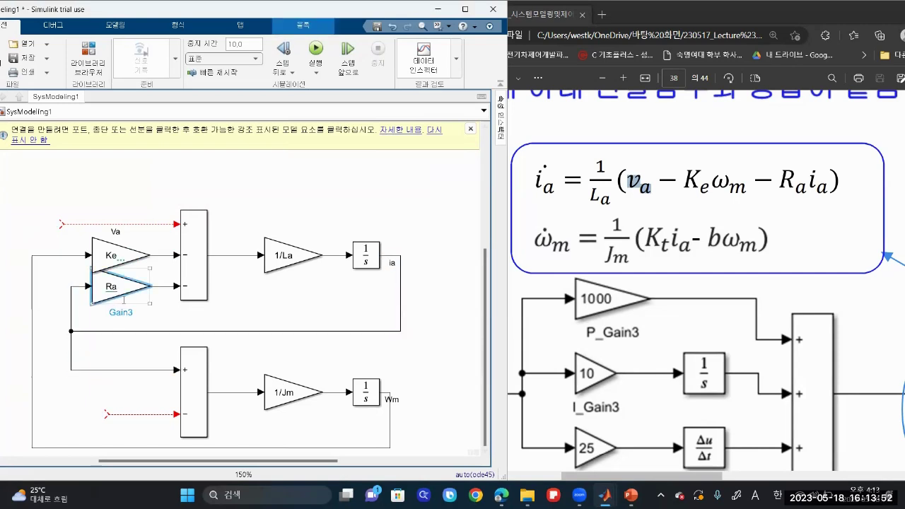
{"action": "left_click_drag", "start_coordinate": [124, 299], "coordinate": [128, 374]}
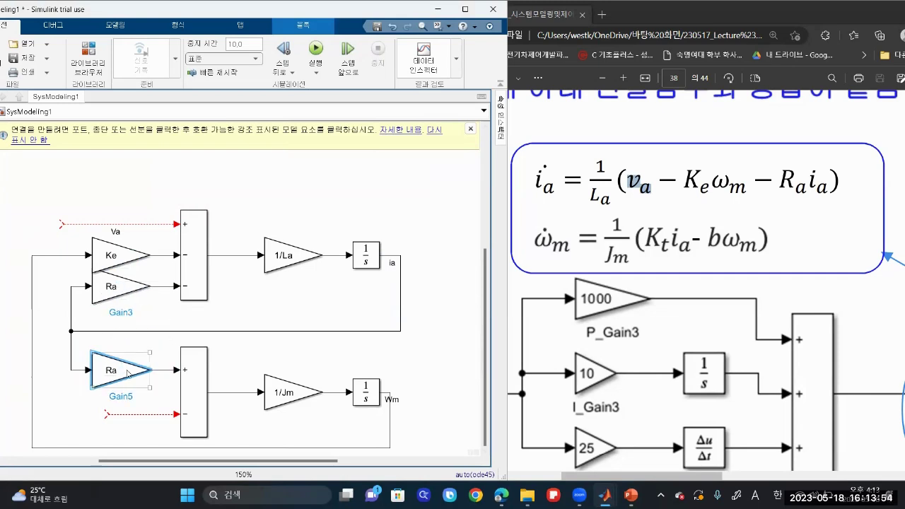
Step: Set the copied gain in the ia branch before the two-input Add block to Kt
{"action": "double_click", "coordinate": [128, 374]}
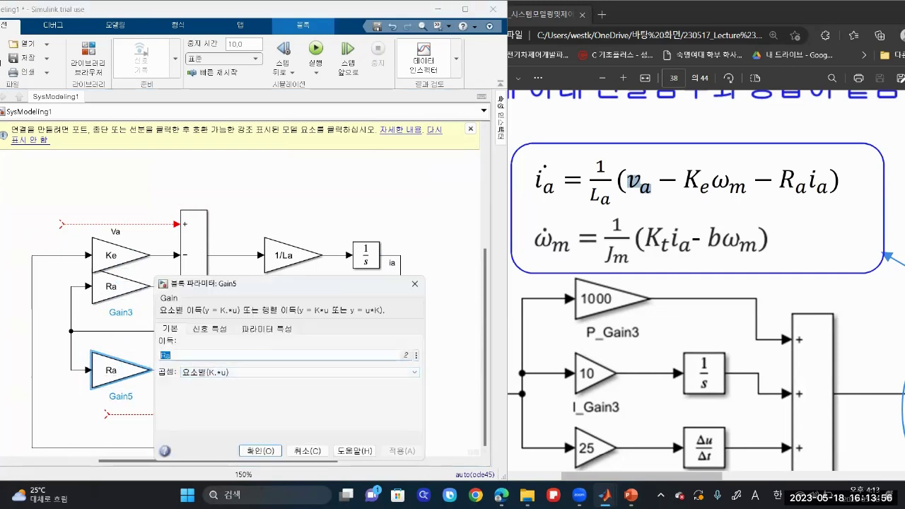
{"action": "type", "text": "Kt"}
{"action": "key", "text": "Return"}
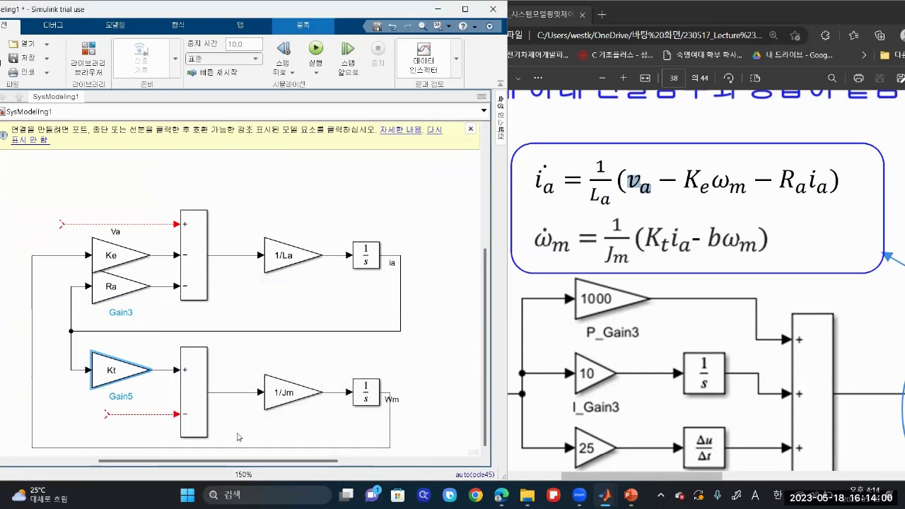
Step: Branch the Wm feedback line and connect it to the minus port of the two-input Add block
{"action": "left_click_drag", "start_coordinate": [31, 414], "coordinate": [107, 418]}
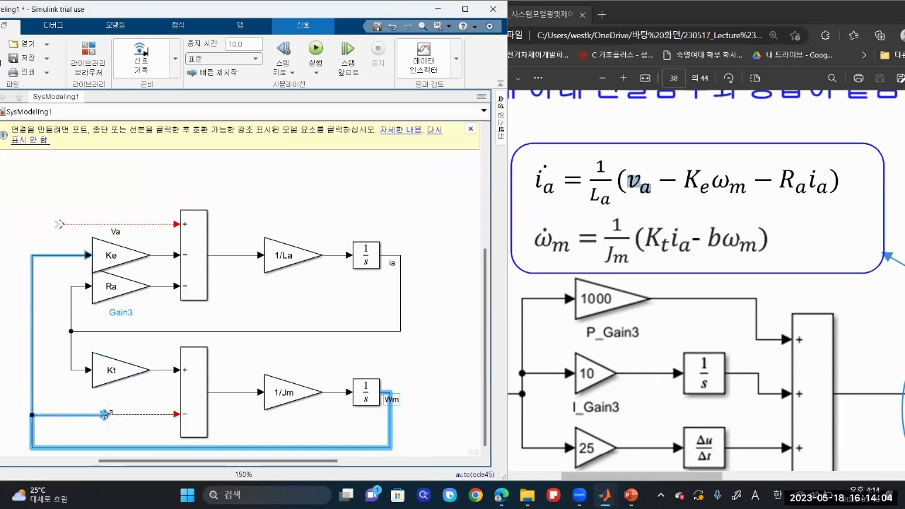
{"action": "left_click", "coordinate": [99, 414]}
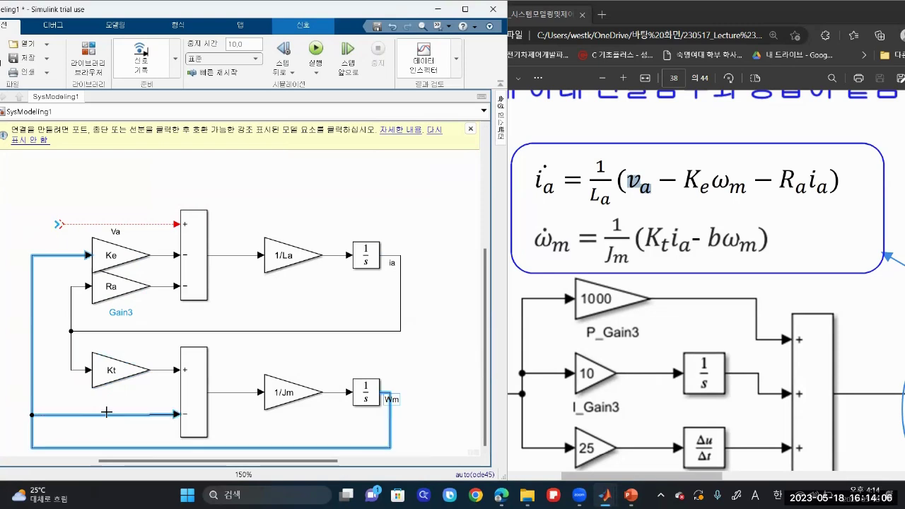
{"action": "left_click", "coordinate": [121, 403]}
Step: Copy the Kt gain and insert the copy into the Wm branch before the minus port, offset outward from the Kt block
{"action": "left_click", "coordinate": [122, 370]}
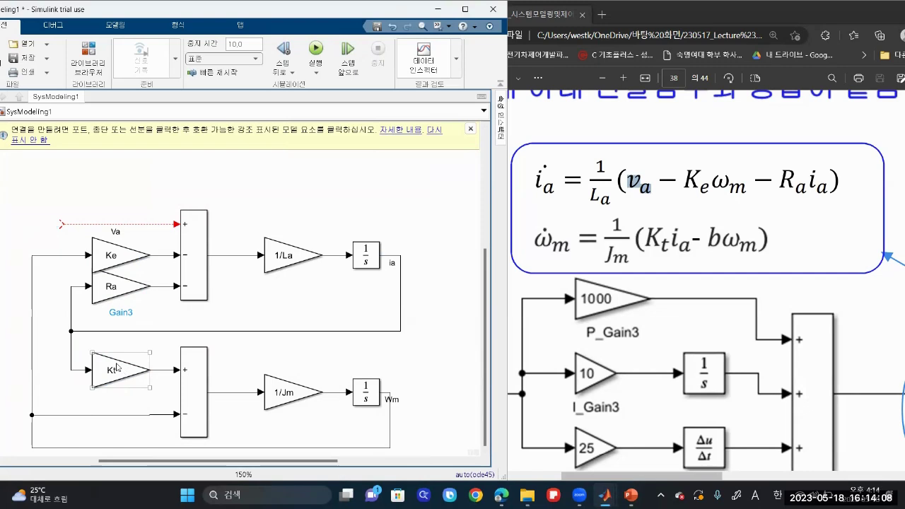
{"action": "left_click_drag", "start_coordinate": [117, 367], "coordinate": [118, 418]}
{"action": "key", "text": "Up"}
{"action": "key", "text": "Up"}
{"action": "key", "text": "Up"}
{"action": "key", "text": "Up"}
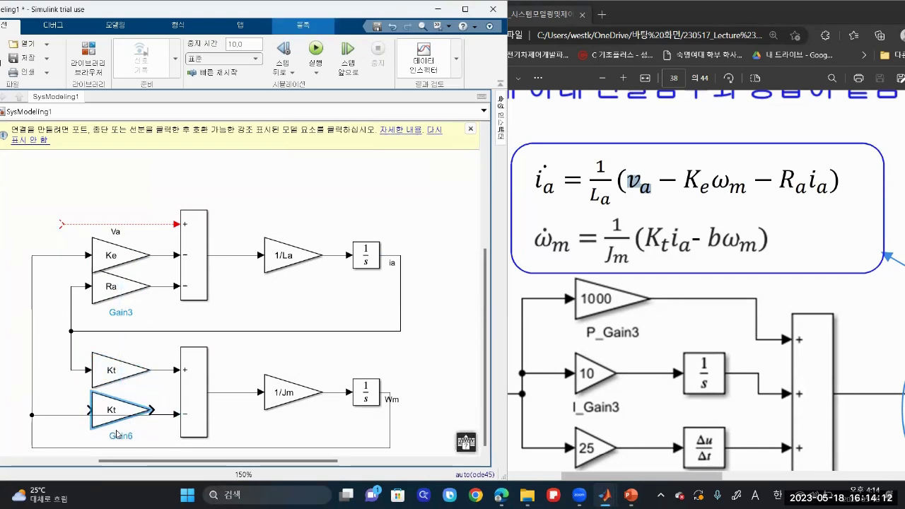
{"action": "key", "text": "Down"}
{"action": "key", "text": "Down"}
{"action": "key", "text": "Down"}
{"action": "key", "text": "Down"}
{"action": "key", "text": "Down"}
{"action": "key", "text": "Down"}
{"action": "key", "text": "Down"}
{"action": "key", "text": "Down"}
{"action": "key", "text": "Down"}
{"action": "key", "text": "Down"}
{"action": "key", "text": "Down"}
{"action": "key", "text": "Down"}
{"action": "key", "text": "Down"}
{"action": "key", "text": "Down"}
{"action": "key", "text": "Down"}
{"action": "key", "text": "Down"}
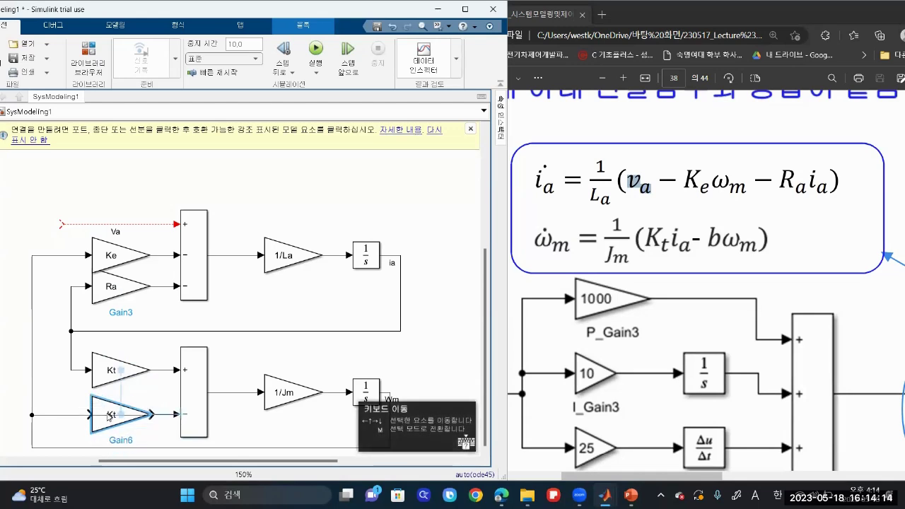
{"action": "left_click_drag", "start_coordinate": [111, 428], "coordinate": [83, 419]}
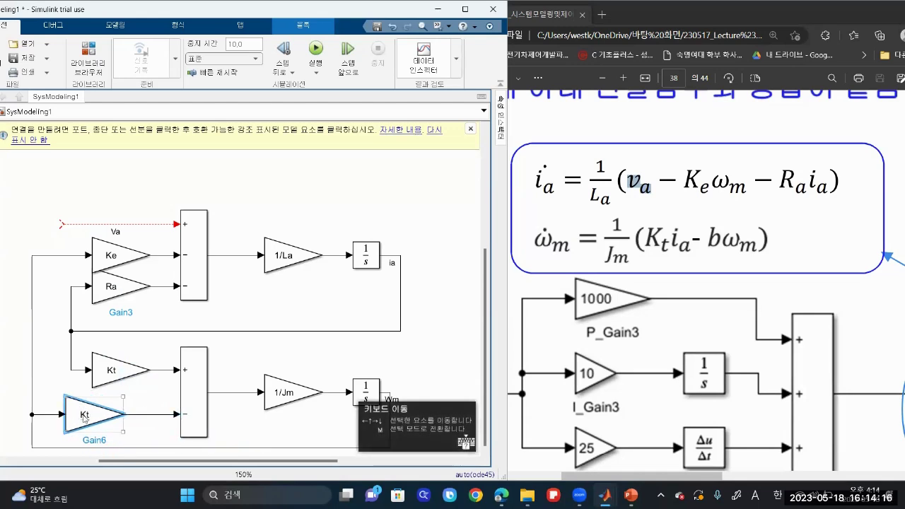
Step: Set the copied gain in the Wm branch before the minus port to b
{"action": "double_click", "coordinate": [83, 417]}
{"action": "type", "text": "b"}
{"action": "left_click", "coordinate": [358, 468]}
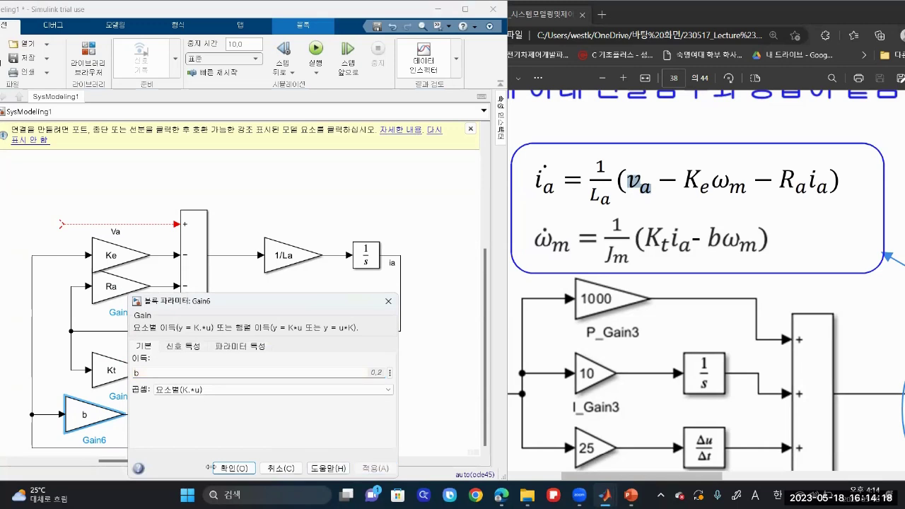
{"action": "left_click", "coordinate": [234, 467]}
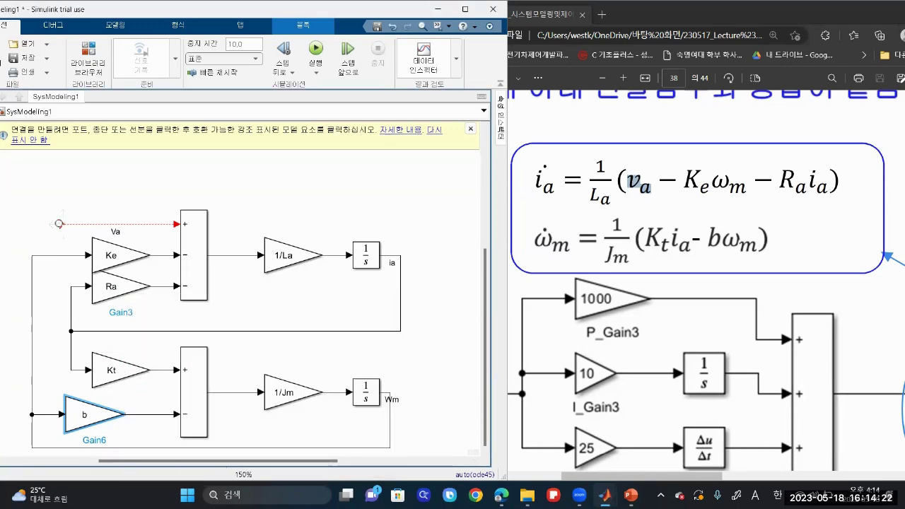
Step: Extend the open Va input line outward and branch an open output line from the Wm integrator signal
{"action": "left_click_drag", "start_coordinate": [59, 224], "coordinate": [32, 224]}
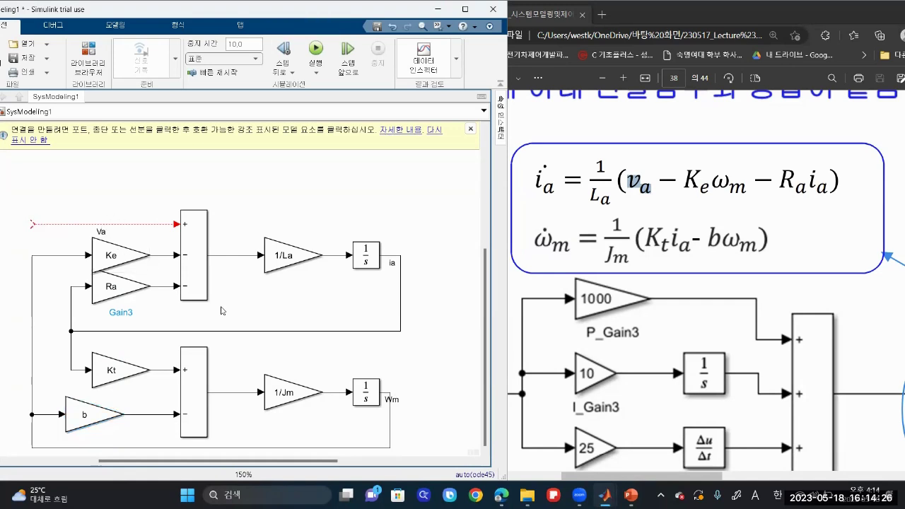
{"action": "mouse_move", "coordinate": [391, 399]}
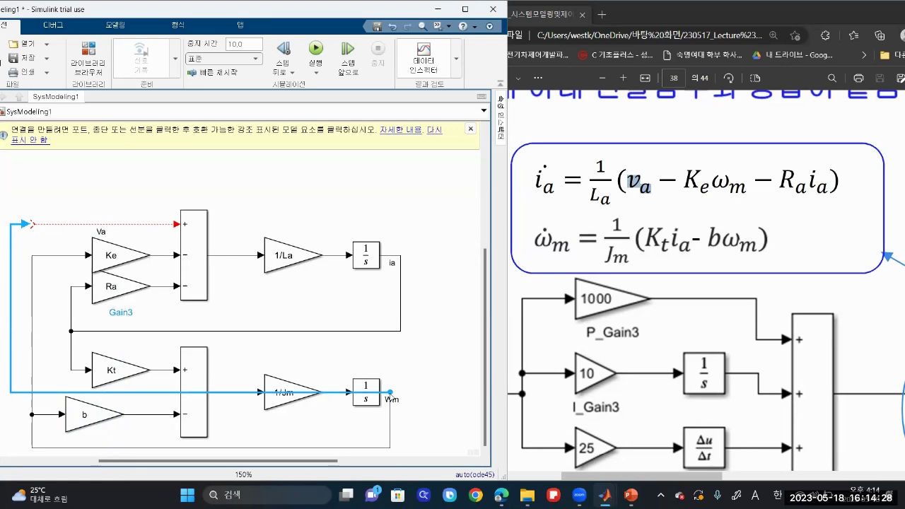
{"action": "left_click_drag", "start_coordinate": [391, 392], "coordinate": [464, 393]}
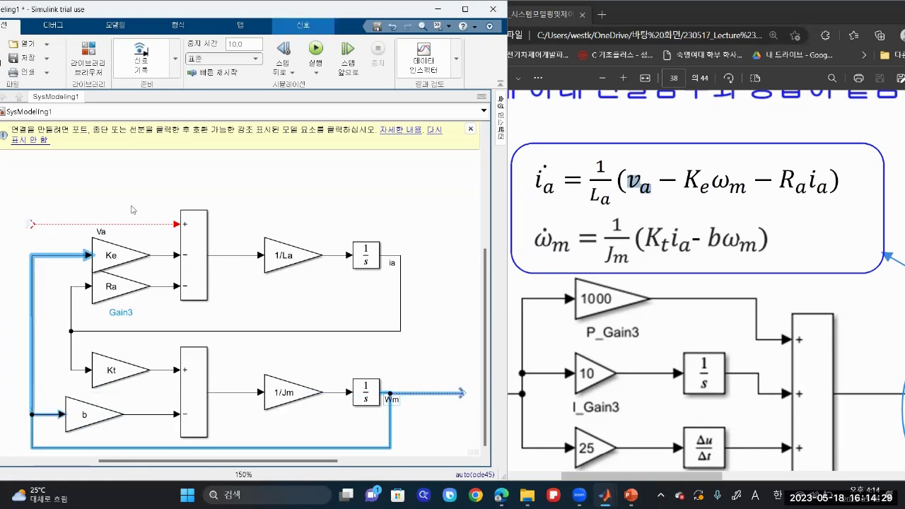
{"action": "left_click", "coordinate": [39, 182]}
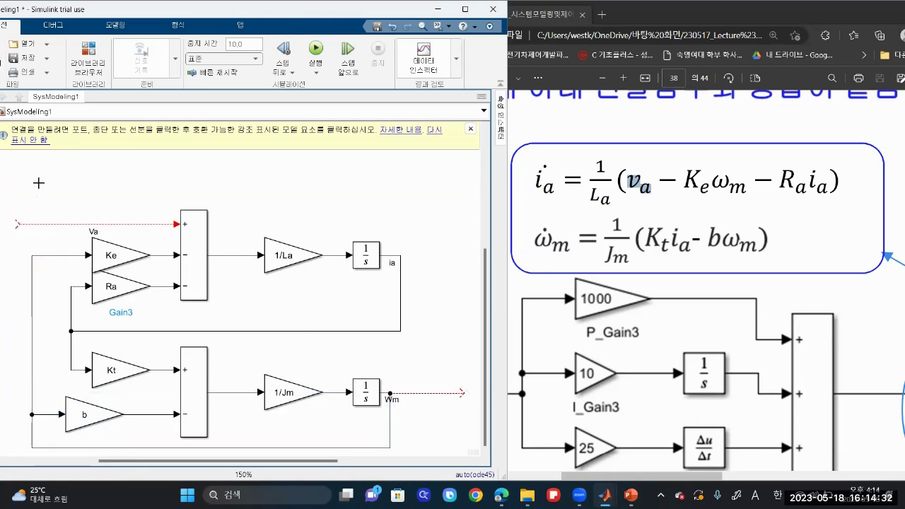
Step: Add a Step block above the motor model and connect it to the open Va input line
{"action": "double_click", "coordinate": [43, 175]}
{"action": "type", "text": "s"}
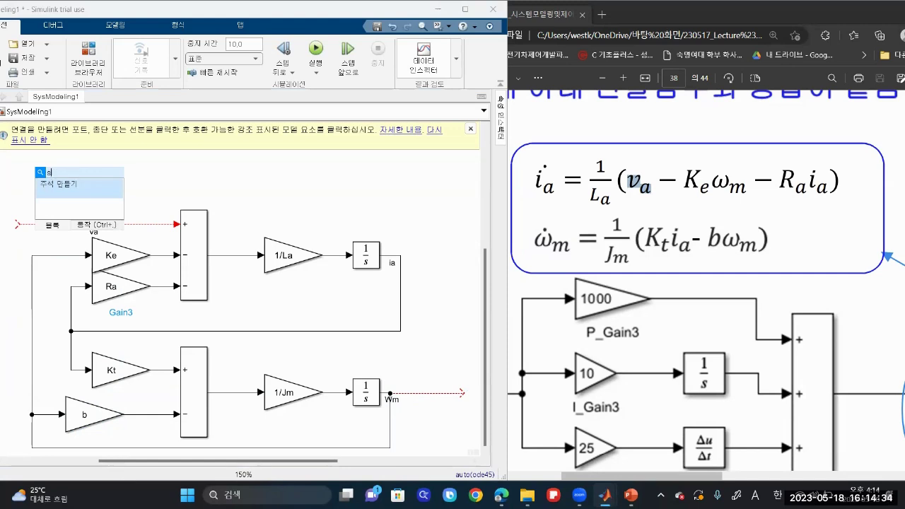
{"action": "type", "text": "tep"}
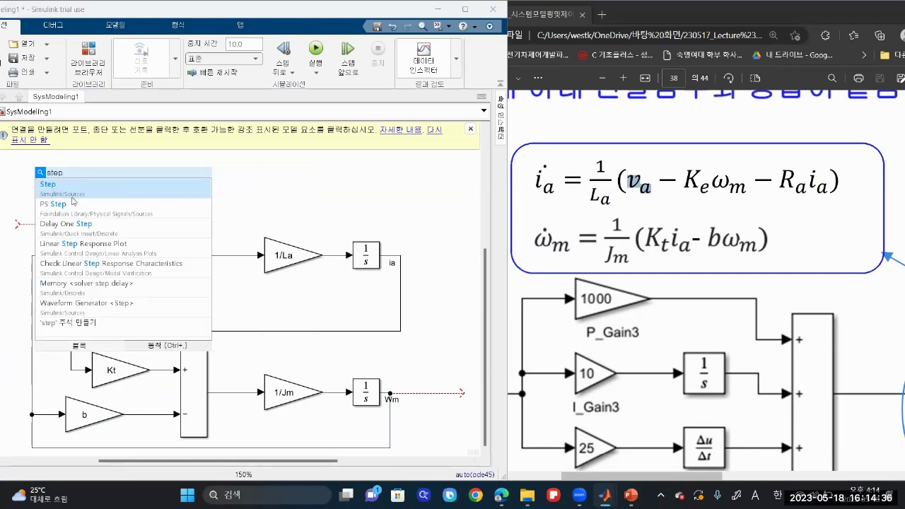
{"action": "left_click", "coordinate": [72, 198]}
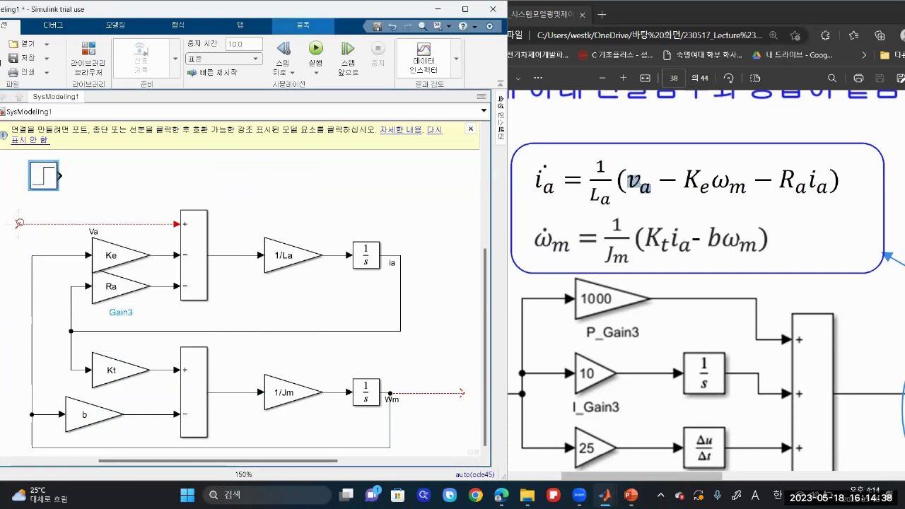
{"action": "left_click_drag", "start_coordinate": [19, 223], "coordinate": [38, 186]}
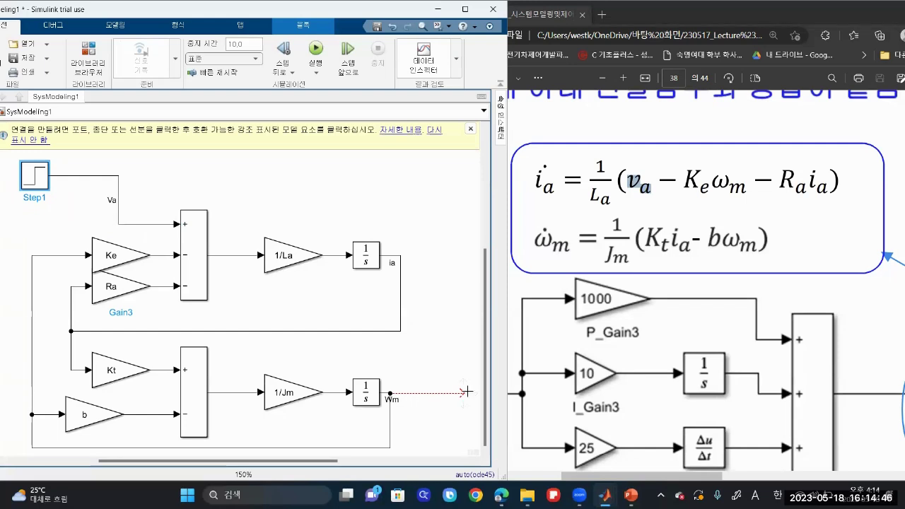
Step: Extend the open end of the Wm output branch slightly further outward
{"action": "left_click_drag", "start_coordinate": [472, 390], "coordinate": [473, 392]}
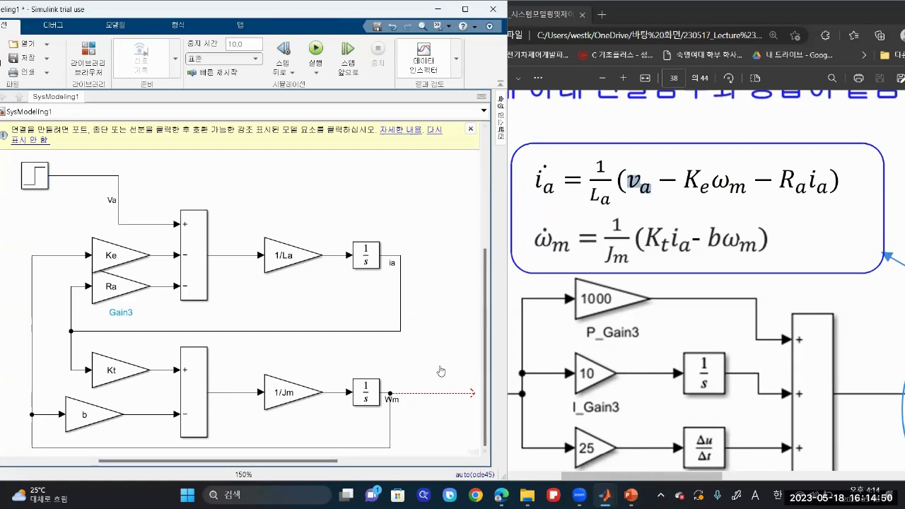
{"action": "key", "text": "space"}
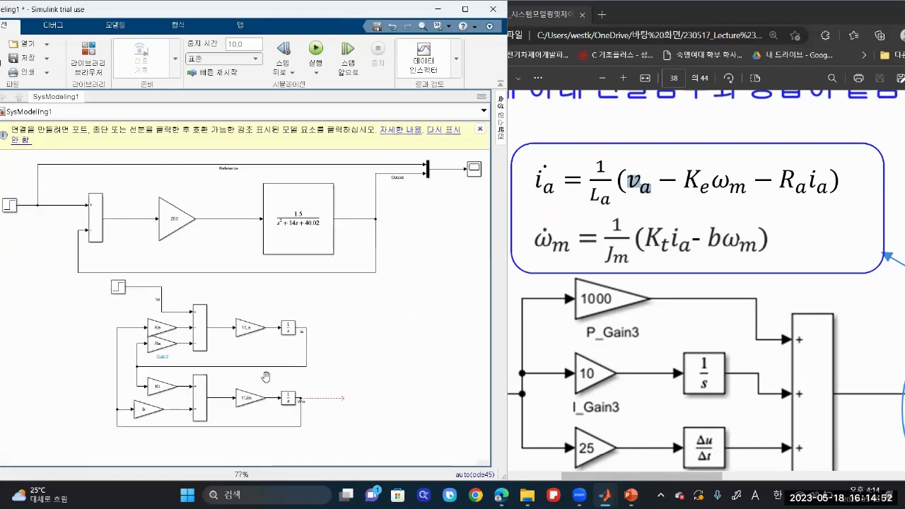
{"action": "scroll", "coordinate": [233, 434], "scroll_direction": "up", "scroll_amount": 3}
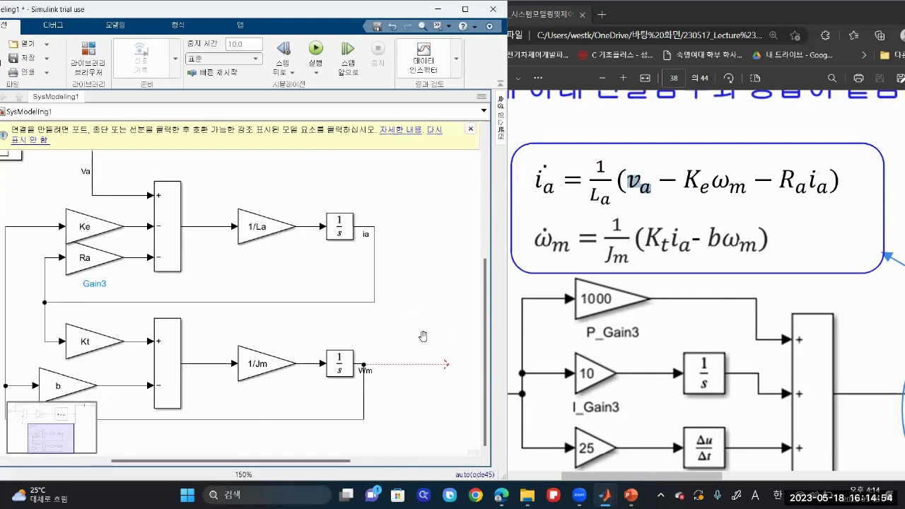
{"action": "scroll", "coordinate": [330, 463], "scroll_direction": "left", "scroll_amount": 1}
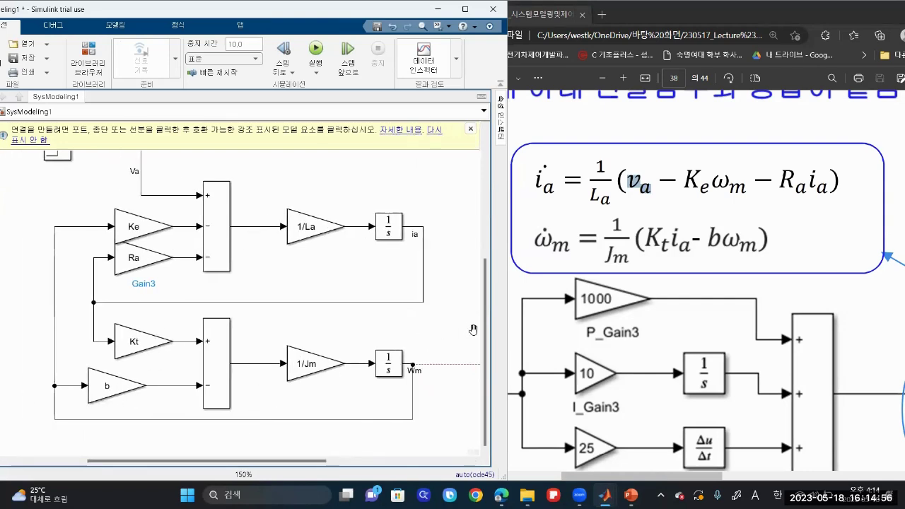
{"action": "left_click_drag", "start_coordinate": [482, 329], "coordinate": [479, 309]}
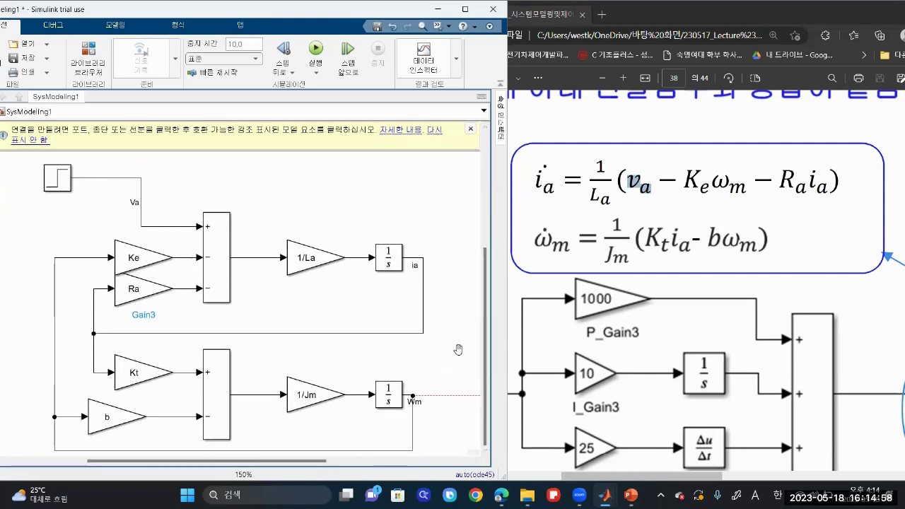
{"action": "scroll", "coordinate": [458, 351], "scroll_direction": "down", "scroll_amount": 1}
{"action": "scroll", "coordinate": [326, 460], "scroll_direction": "right", "scroll_amount": 1}
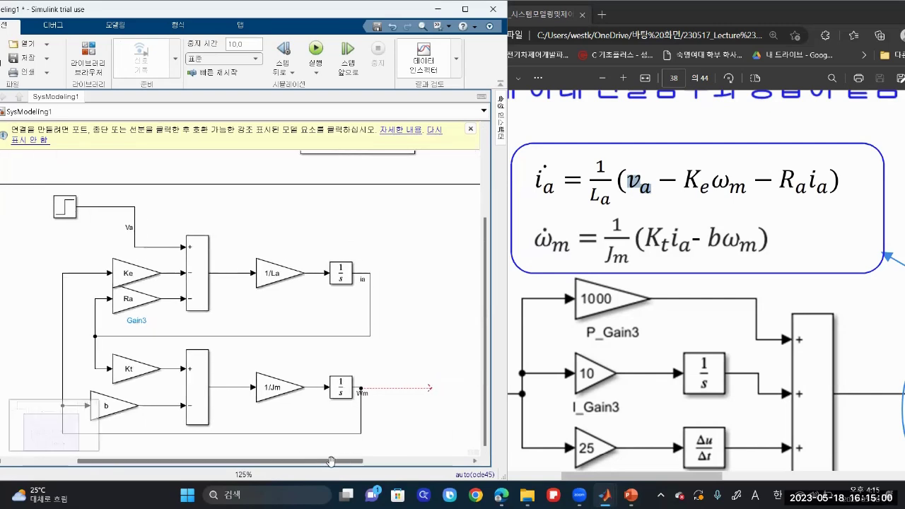
{"action": "double_click", "coordinate": [414, 341]}
{"action": "left_click", "coordinate": [415, 338]}
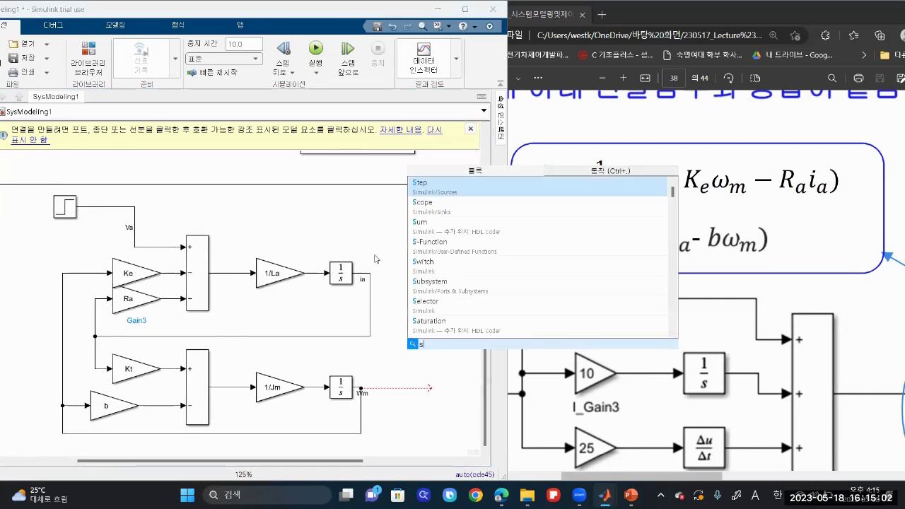
{"action": "key", "text": "Escape"}
Step: Copy the Mux and Scope with their signal lines from the upper control loop and paste them near the open Wm output
{"action": "scroll", "coordinate": [458, 380], "scroll_direction": "right", "scroll_amount": 2}
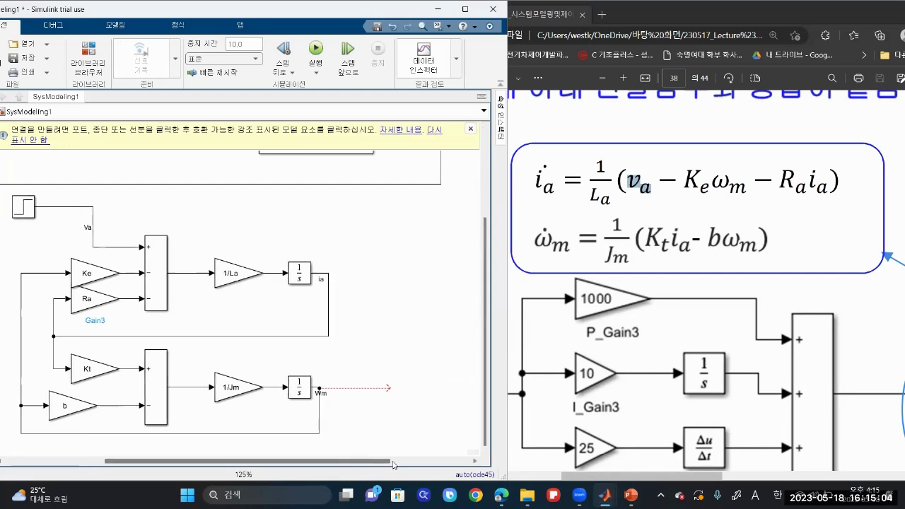
{"action": "scroll", "coordinate": [458, 380], "scroll_direction": "down", "scroll_amount": 2}
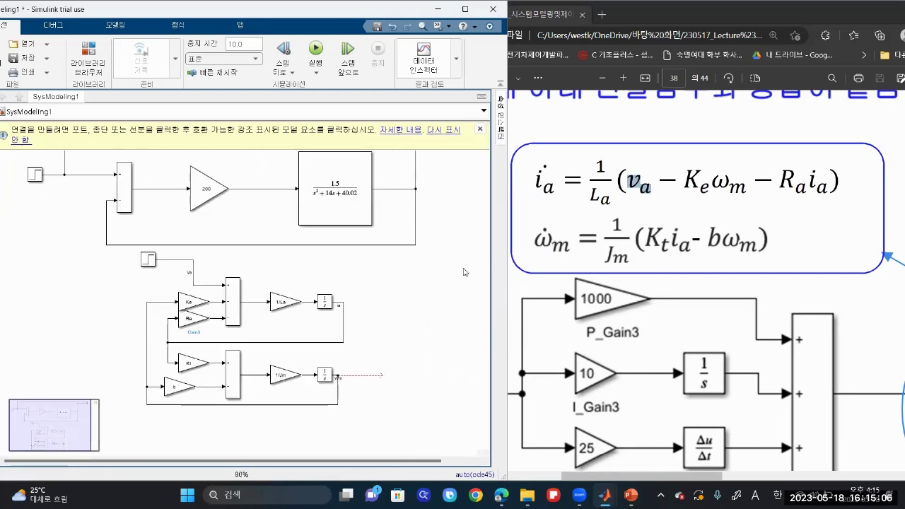
{"action": "scroll", "coordinate": [465, 272], "scroll_direction": "up", "scroll_amount": 1}
{"action": "scroll", "coordinate": [434, 278], "scroll_direction": "down", "scroll_amount": 1}
{"action": "key", "text": "space"}
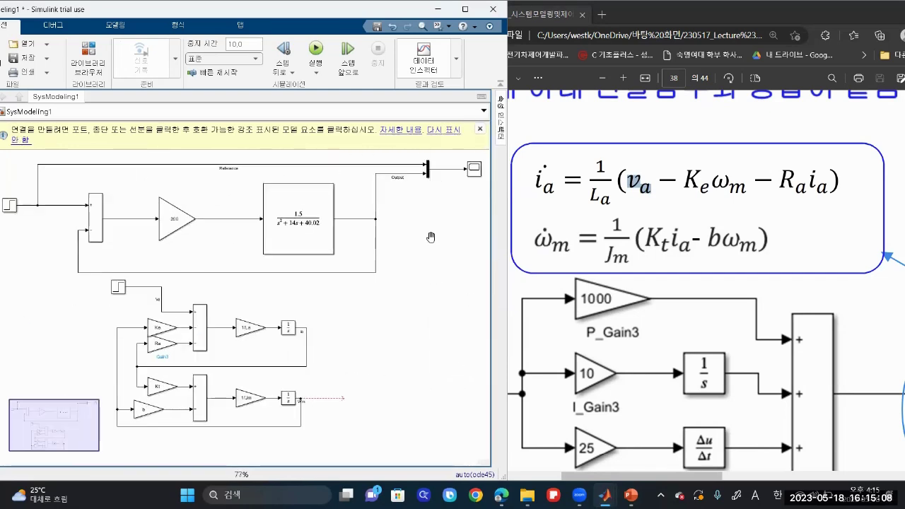
{"action": "left_click", "coordinate": [472, 169]}
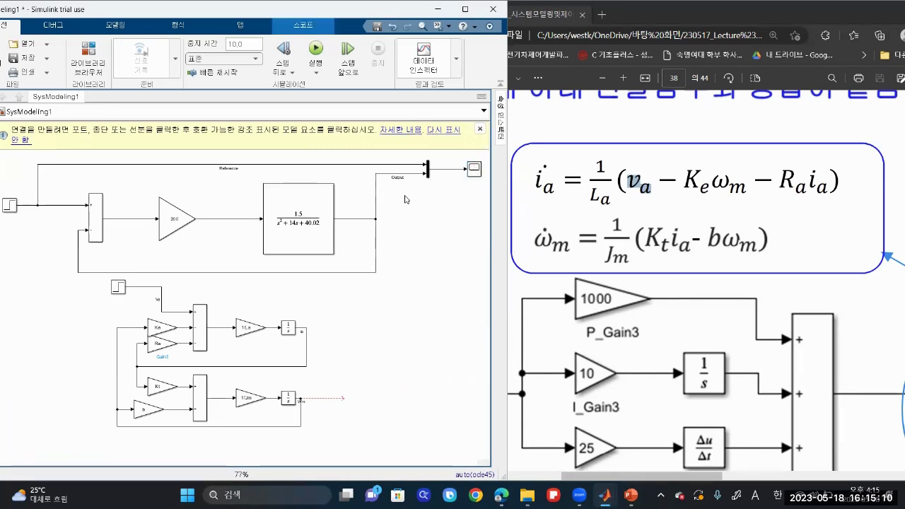
{"action": "left_click_drag", "start_coordinate": [424, 204], "coordinate": [476, 161]}
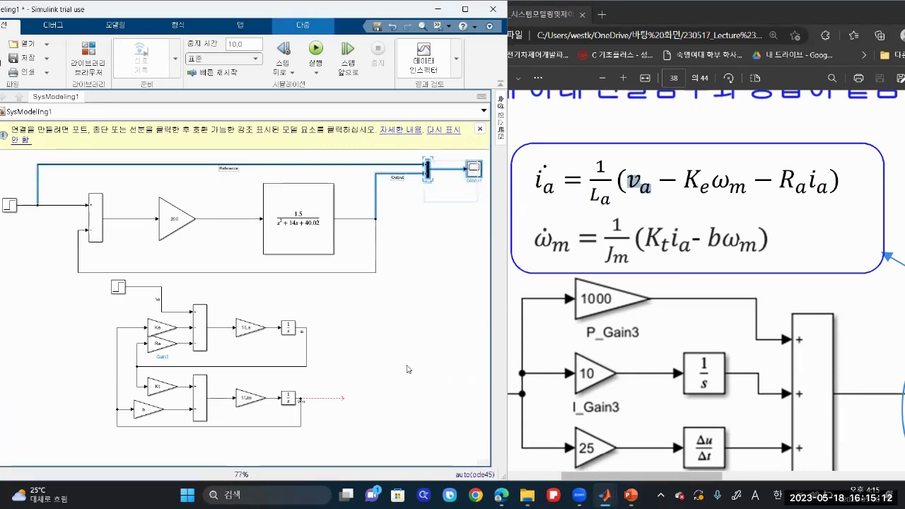
{"action": "key", "text": "ctrl+c"}
{"action": "left_click", "coordinate": [369, 398]}
{"action": "key", "text": "ctrl+v"}
{"action": "left_click", "coordinate": [376, 408]}
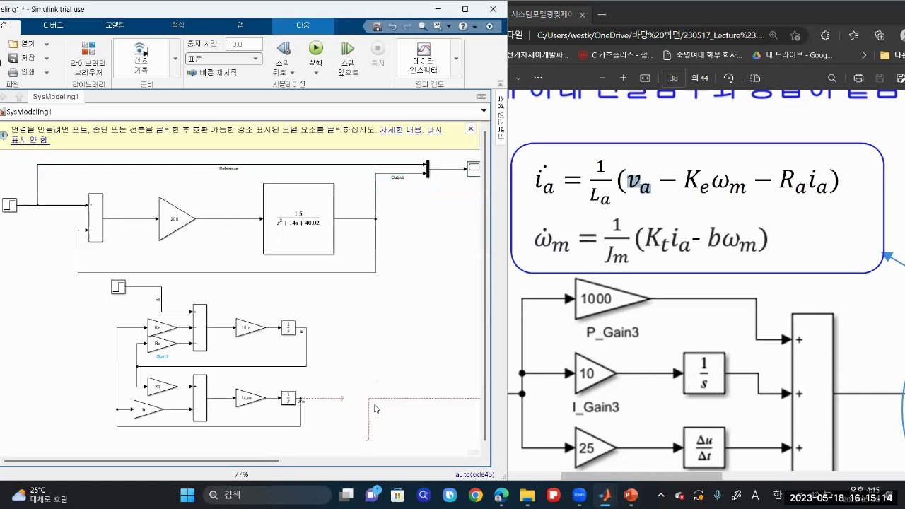
Step: Delete the unconnected Reference line that was pasted along with the copied Mux
{"action": "scroll", "coordinate": [374, 408], "scroll_direction": "down", "scroll_amount": 3}
{"action": "left_click_drag", "start_coordinate": [283, 312], "coordinate": [319, 359]}
{"action": "key", "text": "Delete"}
{"action": "scroll", "coordinate": [367, 382], "scroll_direction": "up", "scroll_amount": 1}
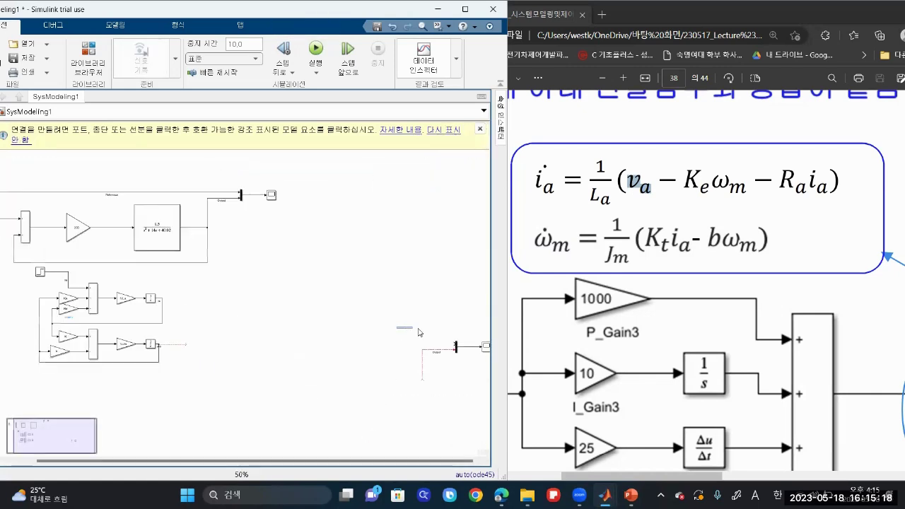
Step: Move the pasted Mux and Scope together closer to the open Wm output line
{"action": "left_click_drag", "start_coordinate": [418, 332], "coordinate": [489, 389]}
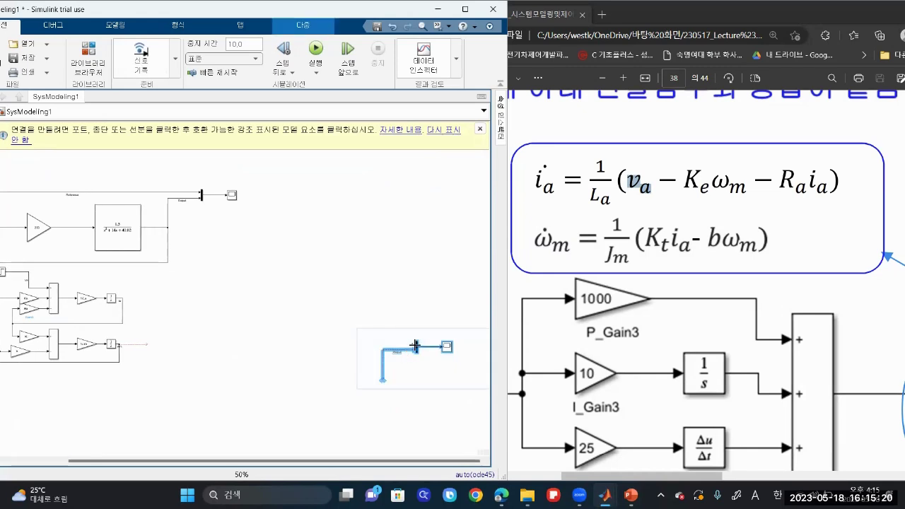
{"action": "left_click_drag", "start_coordinate": [414, 345], "coordinate": [348, 382]}
{"action": "left_click", "coordinate": [379, 310]}
{"action": "left_click_drag", "start_coordinate": [407, 346], "coordinate": [328, 328]}
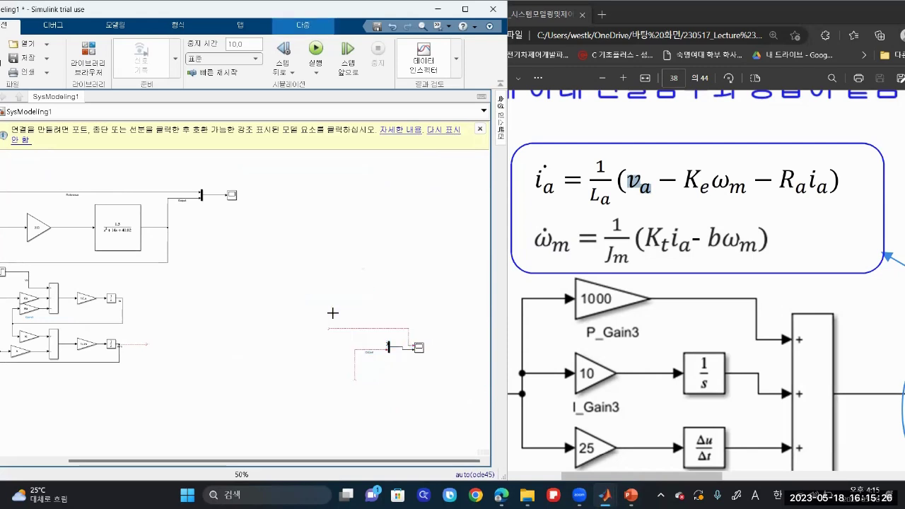
{"action": "key", "text": "ctrl+z"}
{"action": "left_click_drag", "start_coordinate": [319, 298], "coordinate": [159, 340]}
{"action": "scroll", "coordinate": [162, 384], "scroll_direction": "up", "scroll_amount": 3}
{"action": "left_click_drag", "start_coordinate": [147, 461], "coordinate": [68, 427]}
{"action": "left_click", "coordinate": [214, 435]}
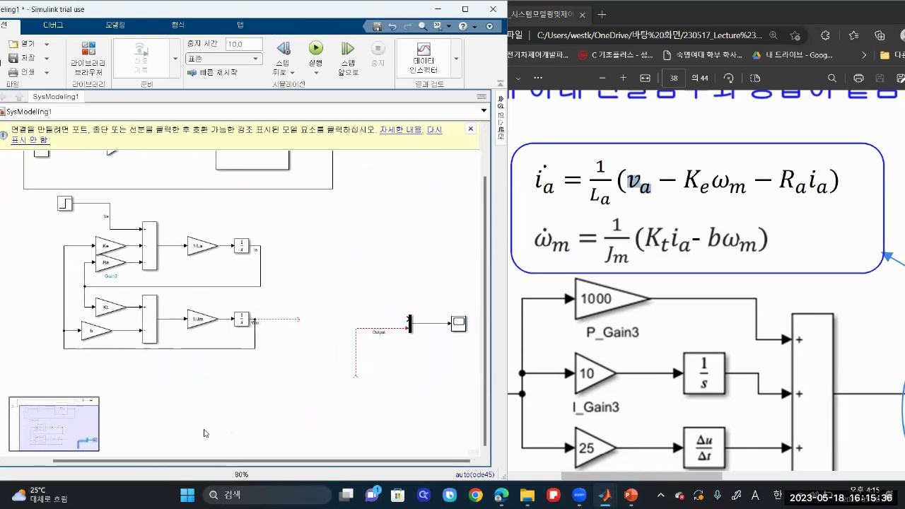
Step: Copy the transfer function block from the upper control loop and place the copy below the motor model
{"action": "scroll", "coordinate": [194, 418], "scroll_direction": "down", "scroll_amount": 1}
{"action": "scroll", "coordinate": [157, 383], "scroll_direction": "up", "scroll_amount": 1}
{"action": "left_click", "coordinate": [253, 176]}
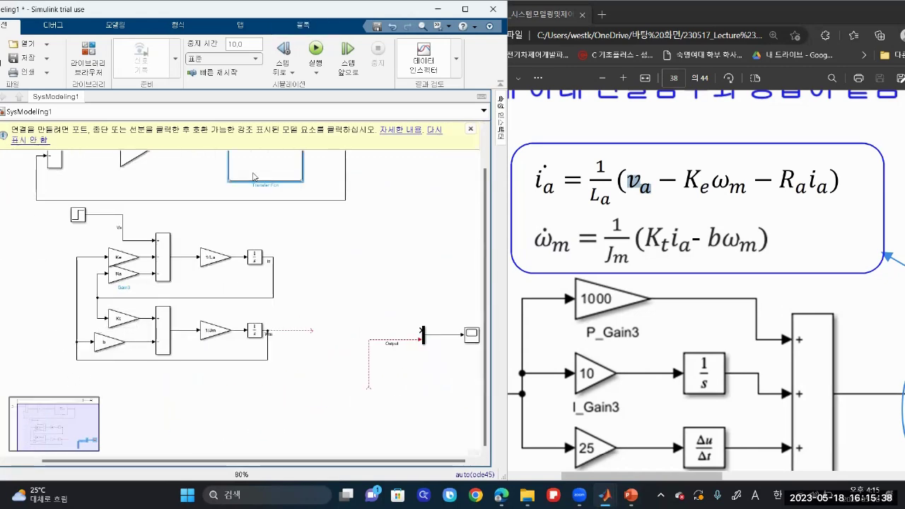
{"action": "key", "text": "ctrl+v"}
{"action": "left_click_drag", "start_coordinate": [262, 409], "coordinate": [203, 384]}
Step: Align the Step block level with the Va input port and branch its signal to the copied transfer function's input
{"action": "left_click_drag", "start_coordinate": [75, 219], "coordinate": [21, 246]}
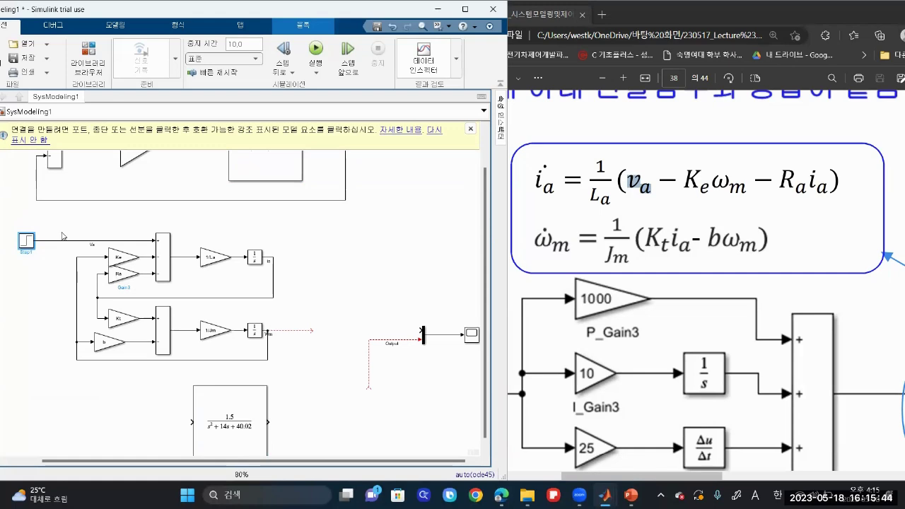
{"action": "left_click_drag", "start_coordinate": [60, 221], "coordinate": [286, 375]}
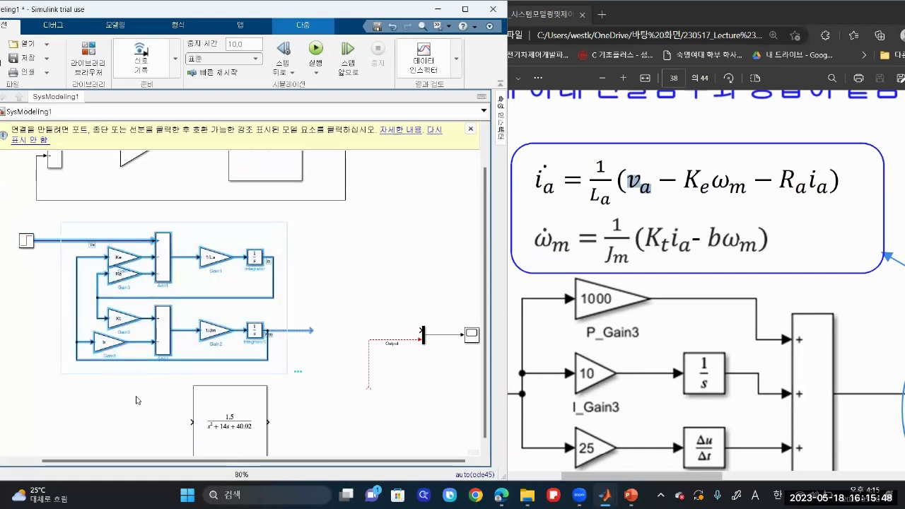
{"action": "left_click", "coordinate": [47, 236]}
{"action": "mouse_move", "coordinate": [48, 277]}
{"action": "left_mouse_down"}
{"action": "mouse_move", "coordinate": [120, 403]}
{"action": "mouse_move", "coordinate": [196, 427]}
{"action": "left_mouse_up"}
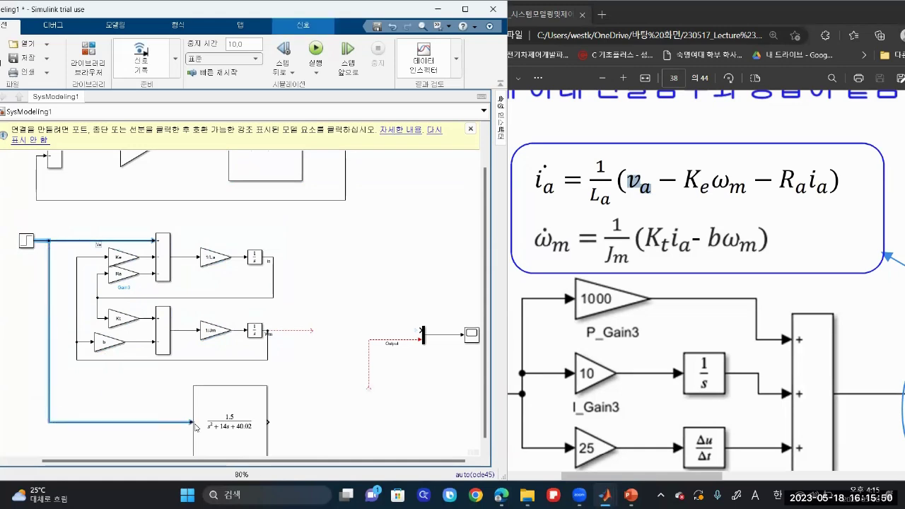
{"action": "left_click", "coordinate": [313, 353]}
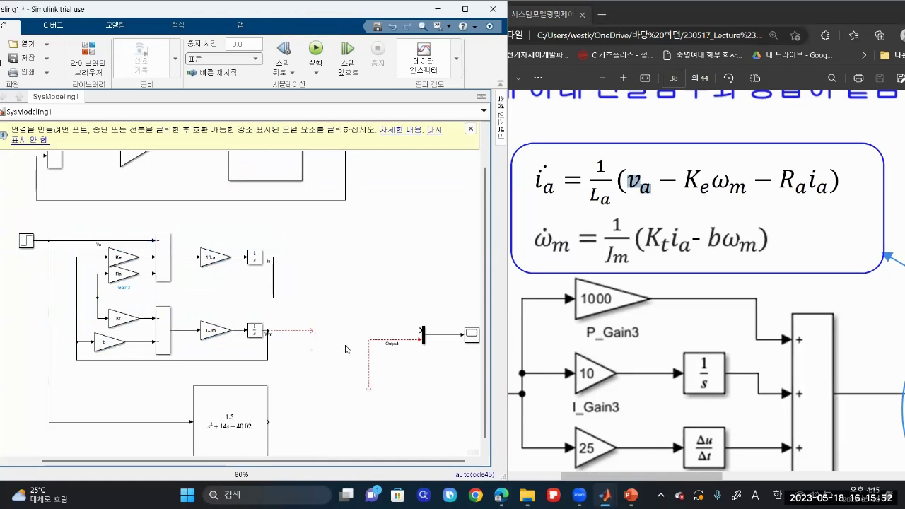
Step: Delete the leftover Output line at the copied Mux and connect Wm and the transfer function output to its two inputs
{"action": "left_click_drag", "start_coordinate": [347, 320], "coordinate": [393, 359]}
{"action": "key", "text": "Delete"}
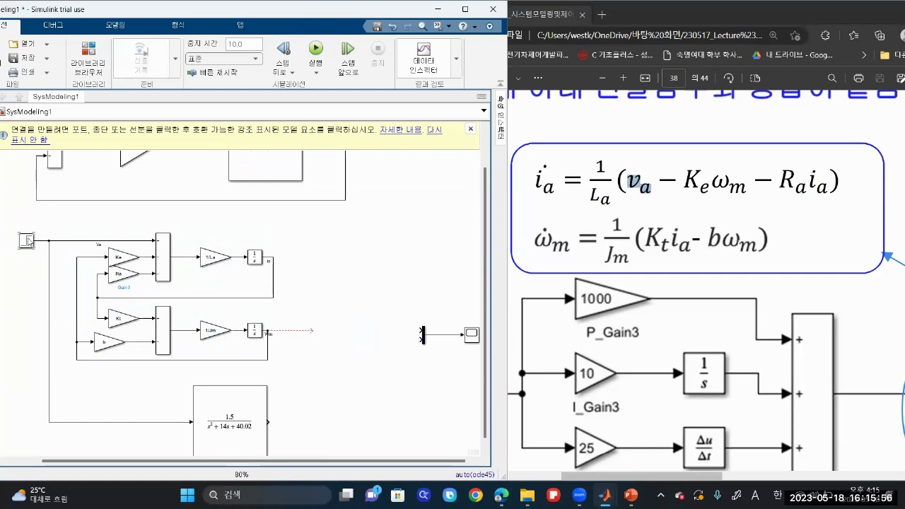
{"action": "left_click", "coordinate": [27, 240]}
{"action": "left_click_drag", "start_coordinate": [315, 335], "coordinate": [422, 331]}
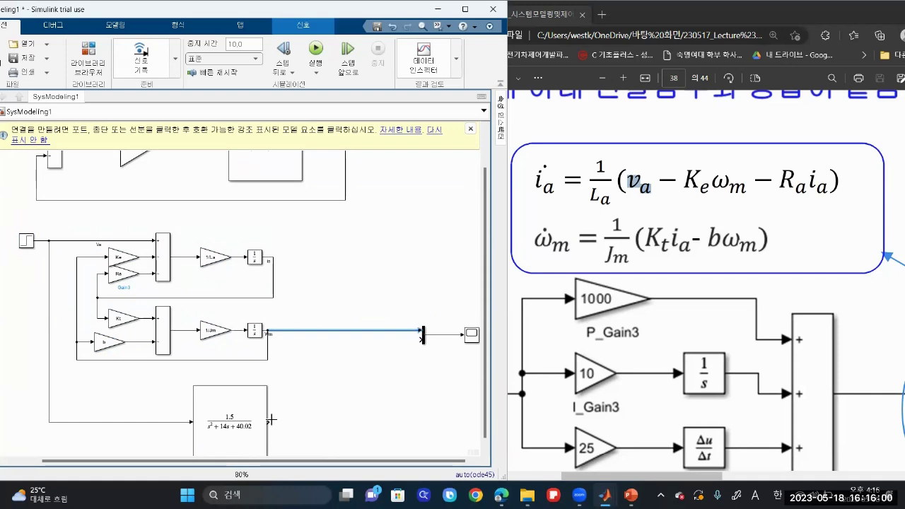
{"action": "left_click_drag", "start_coordinate": [270, 422], "coordinate": [422, 340]}
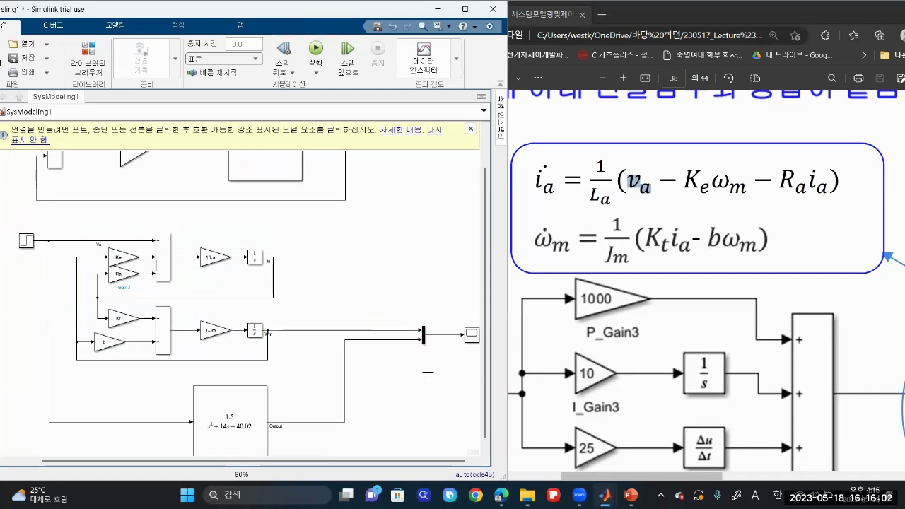
Step: Run the simulation, open the scope on the new Mux and move its legend clear of the response curves
{"action": "left_click", "coordinate": [316, 47]}
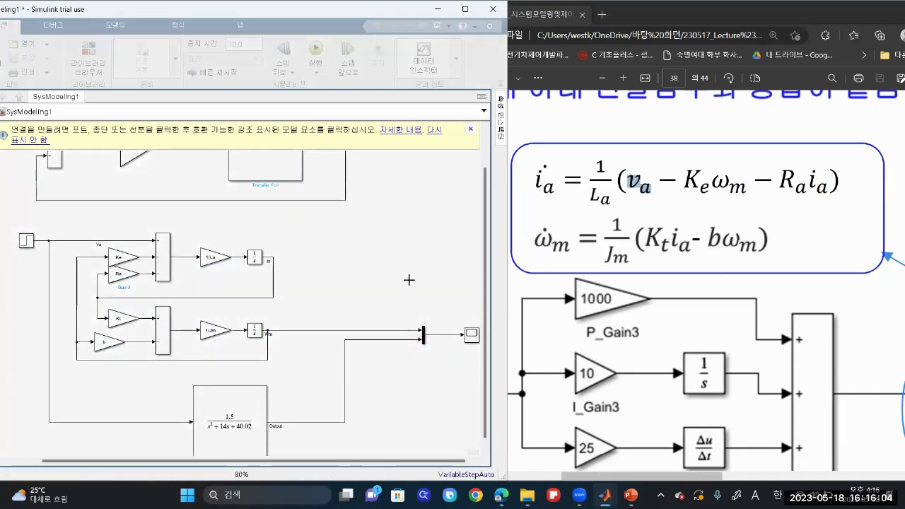
{"action": "double_click", "coordinate": [471, 334]}
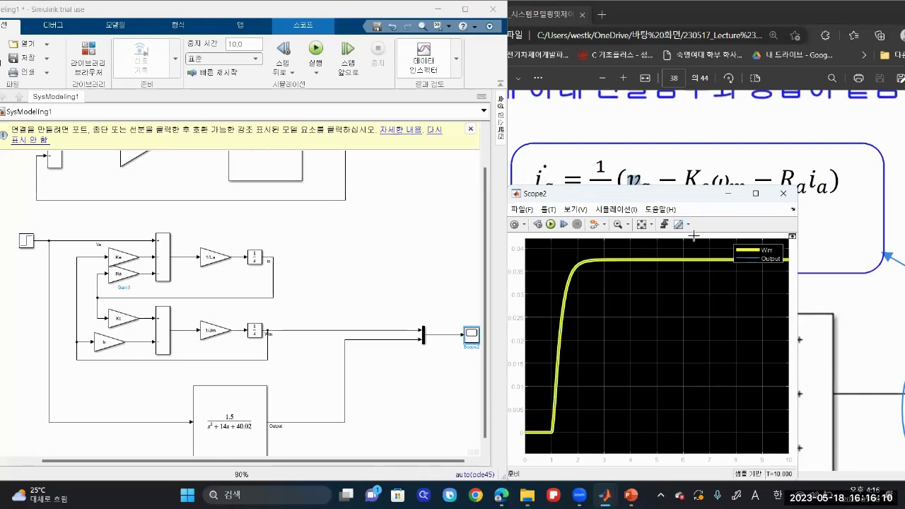
{"action": "left_click_drag", "start_coordinate": [740, 264], "coordinate": [713, 319]}
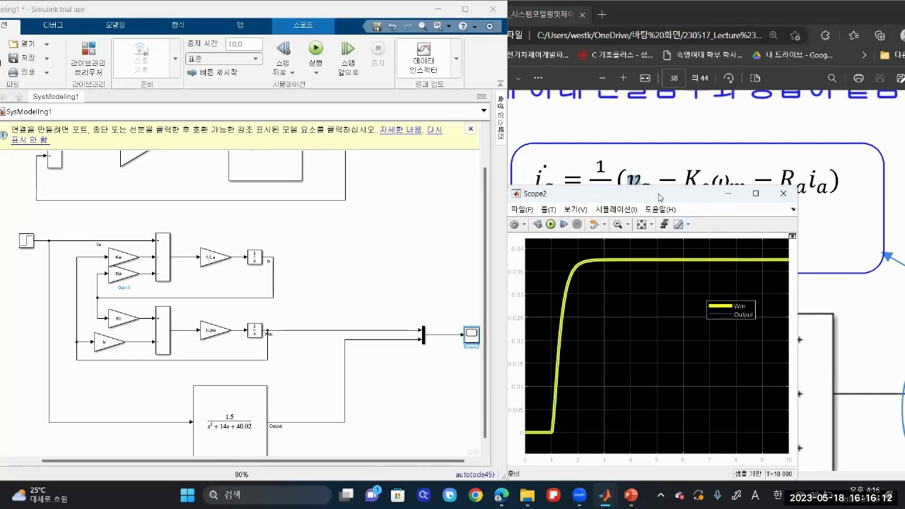
{"action": "left_click_drag", "start_coordinate": [664, 199], "coordinate": [640, 169]}
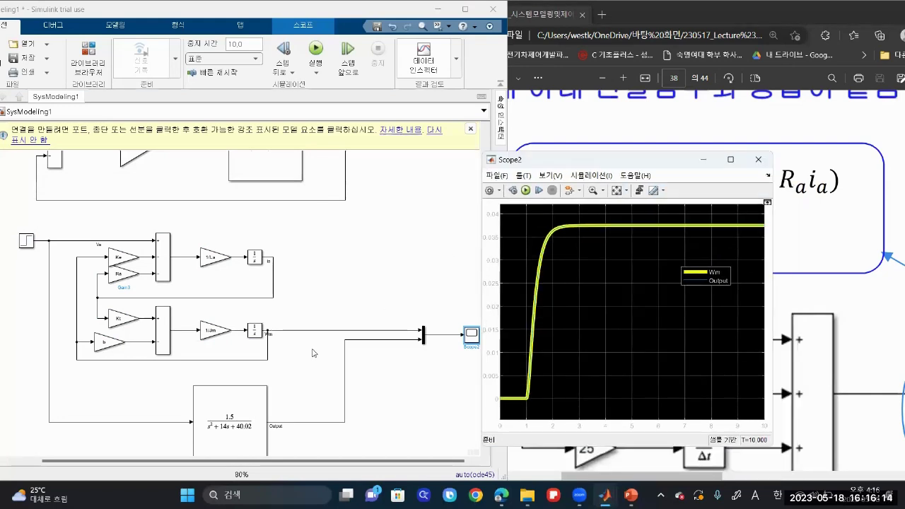
Step: Examine the motor block diagram and its parallel transfer function alongside the scope plot
{"action": "scroll", "coordinate": [132, 377], "scroll_direction": "up", "scroll_amount": 3}
{"action": "scroll", "coordinate": [277, 388], "scroll_direction": "down", "scroll_amount": 1}
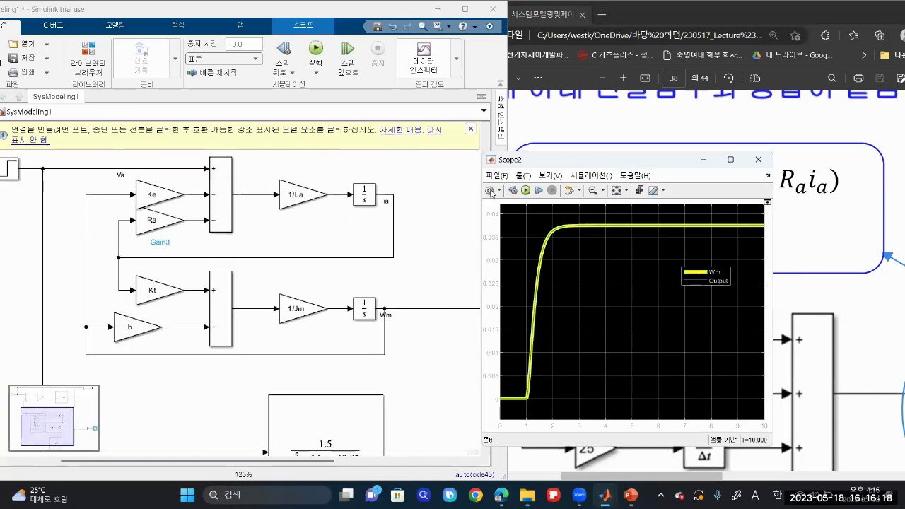
{"action": "left_click_drag", "start_coordinate": [490, 169], "coordinate": [492, 191]}
{"action": "left_click", "coordinate": [437, 356]}
{"action": "scroll", "coordinate": [437, 356], "scroll_direction": "down", "scroll_amount": 1}
{"action": "left_click_drag", "start_coordinate": [486, 342], "coordinate": [489, 364]}
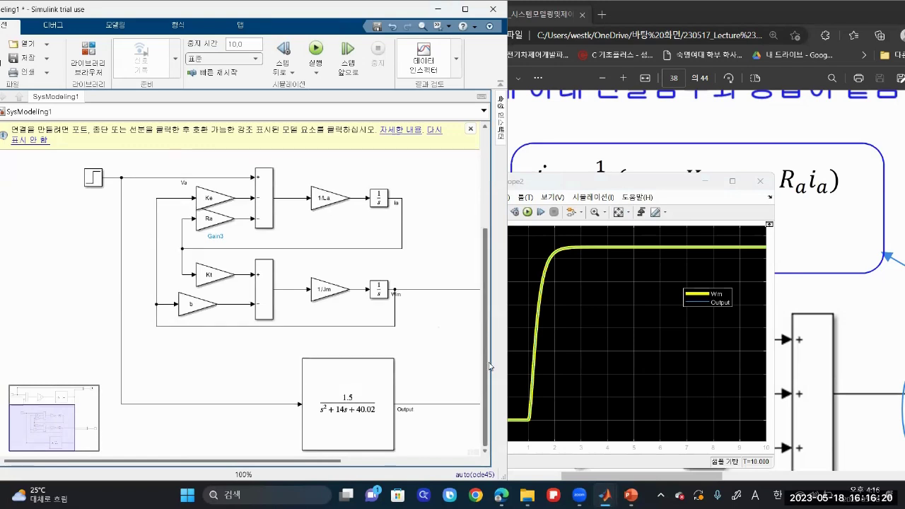
{"action": "left_click", "coordinate": [267, 297]}
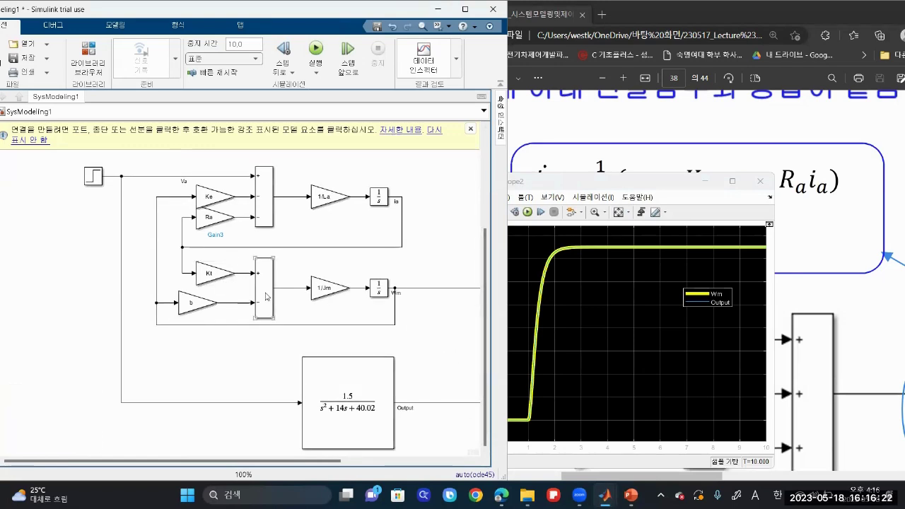
{"action": "left_click", "coordinate": [456, 325]}
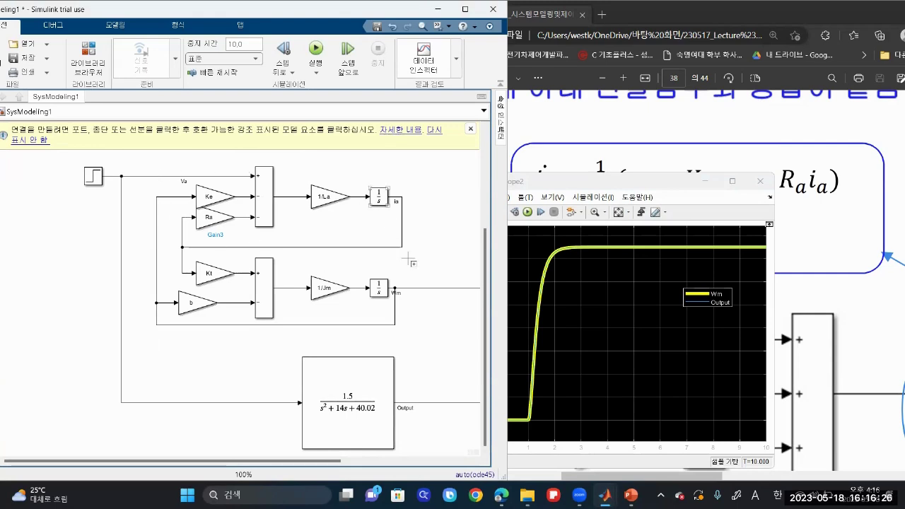
{"action": "left_click", "coordinate": [221, 210]}
{"action": "left_click", "coordinate": [354, 219]}
Step: Shift the copied transfer function block closer to the Step branch so it sits centrally beneath the motor model
{"action": "left_click_drag", "start_coordinate": [345, 417], "coordinate": [289, 418]}
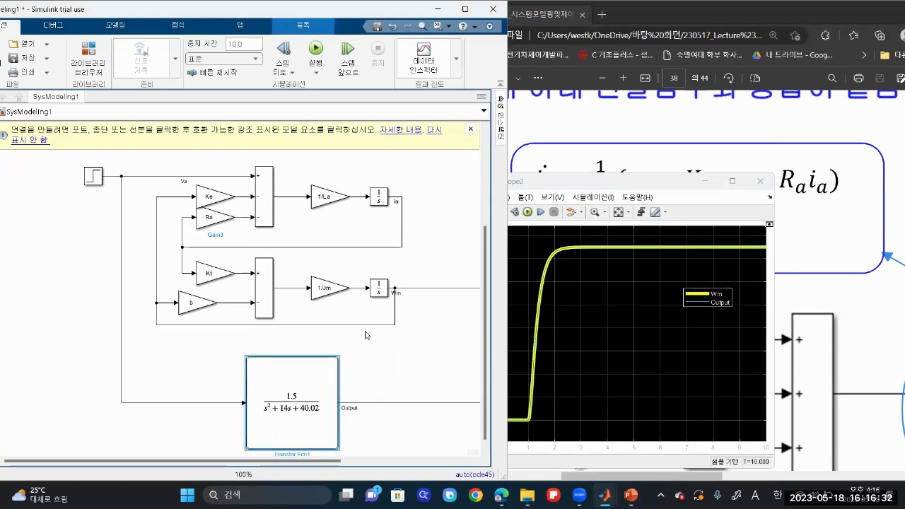
{"action": "left_click", "coordinate": [402, 373]}
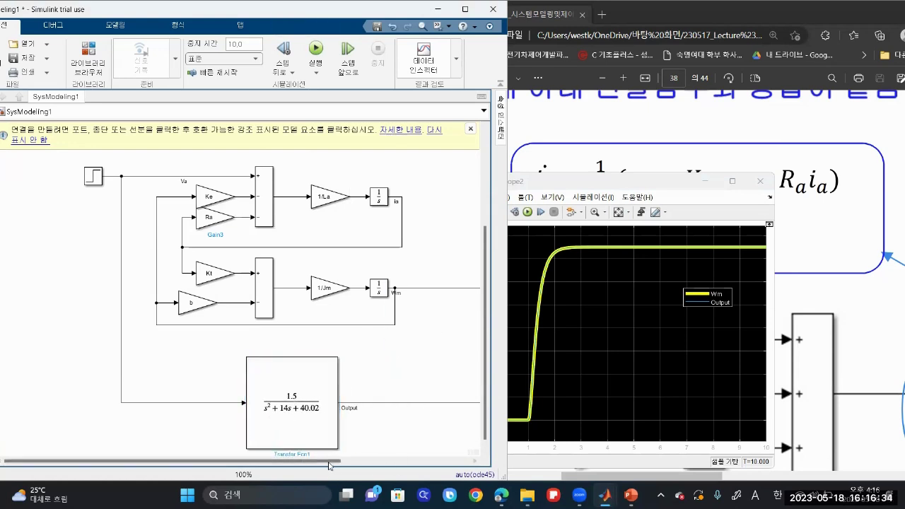
{"action": "left_click_drag", "start_coordinate": [332, 463], "coordinate": [451, 465]}
{"action": "left_click", "coordinate": [462, 293]}
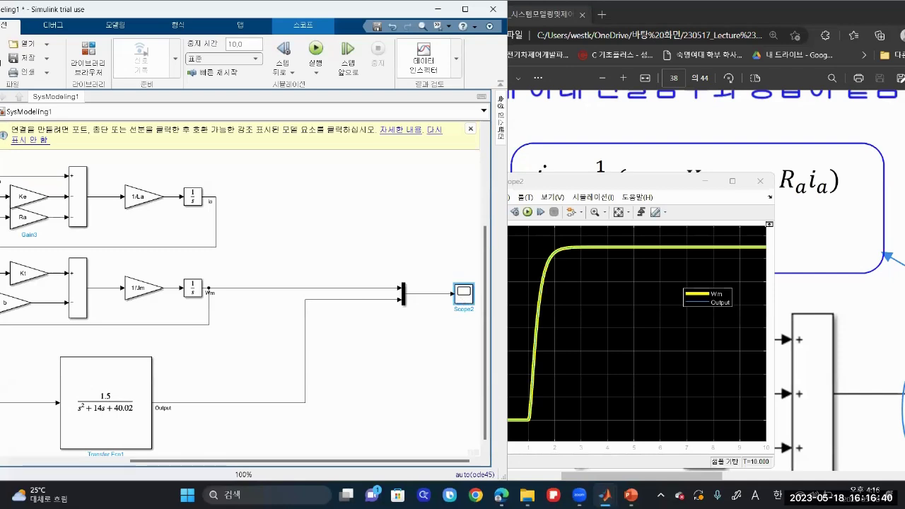
{"action": "left_click_drag", "start_coordinate": [354, 463], "coordinate": [270, 467]}
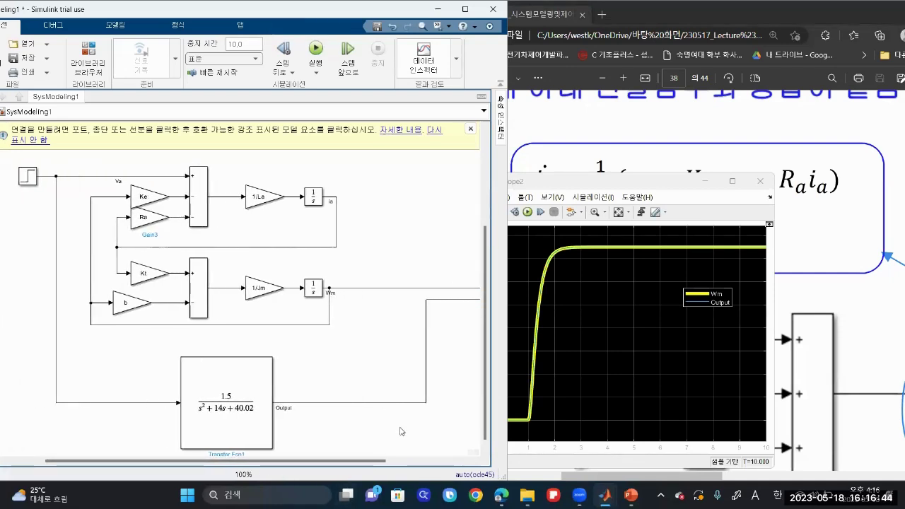
Step: Reposition the Scope2 window over the PDF, mostly below the motor equations
{"action": "left_click", "coordinate": [659, 202]}
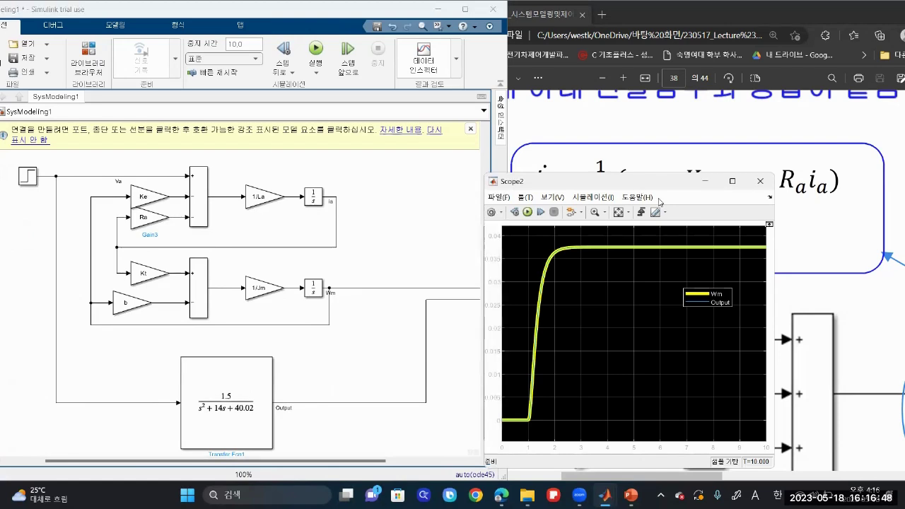
{"action": "left_click_drag", "start_coordinate": [644, 187], "coordinate": [680, 301]}
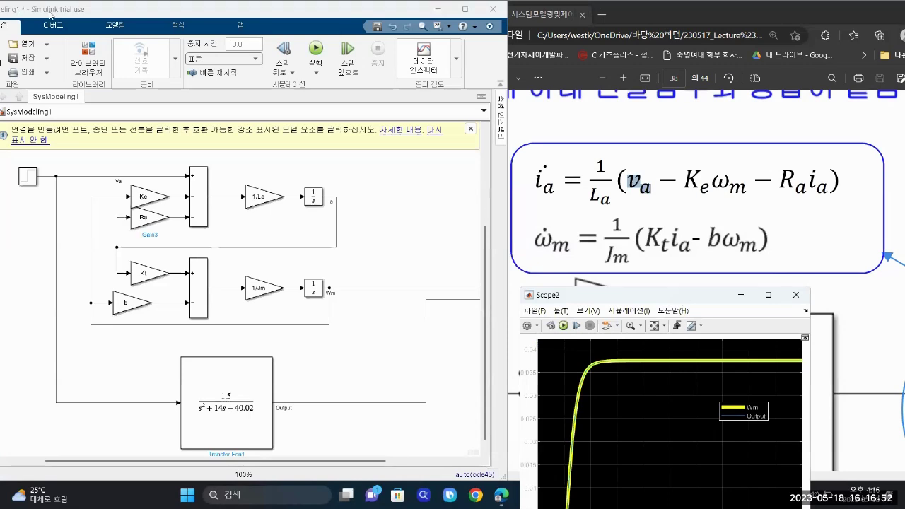
{"action": "left_click", "coordinate": [148, 14]}
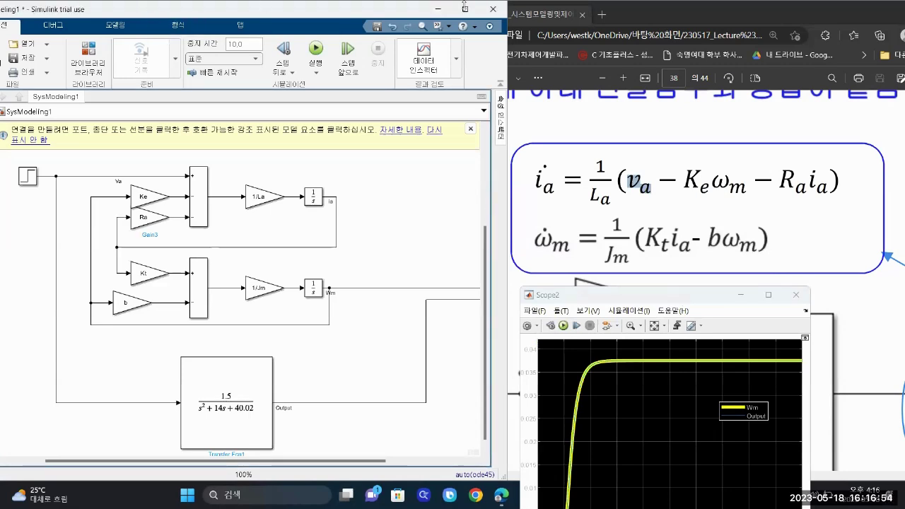
{"action": "left_click_drag", "start_coordinate": [678, 294], "coordinate": [656, 184]}
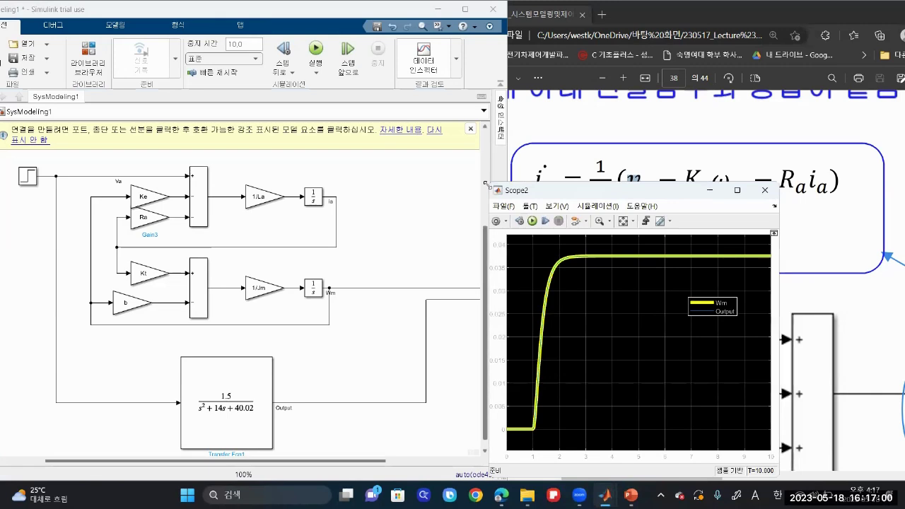
{"action": "left_click_drag", "start_coordinate": [548, 249], "coordinate": [581, 267]}
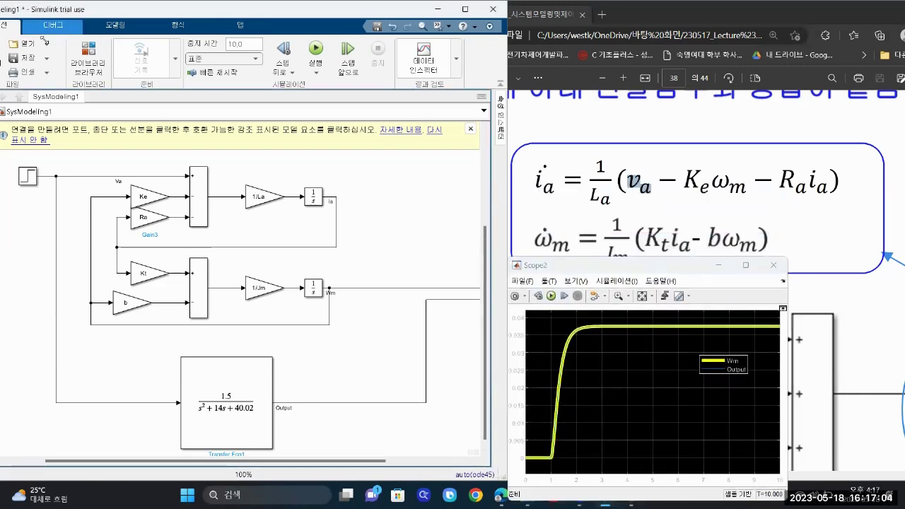
Step: Save the SysModeling1 model and move the Scope2 window slightly higher over the motor equations
{"action": "left_click", "coordinate": [25, 59]}
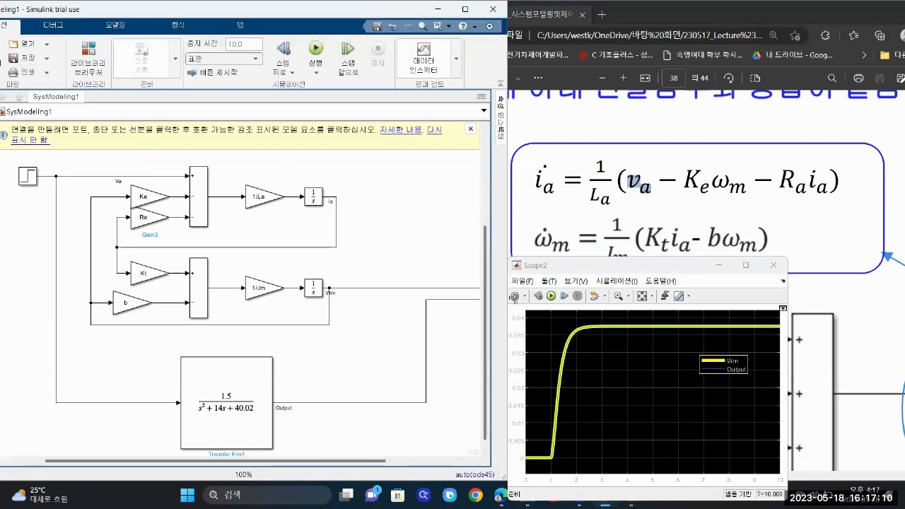
{"action": "left_click", "coordinate": [590, 265]}
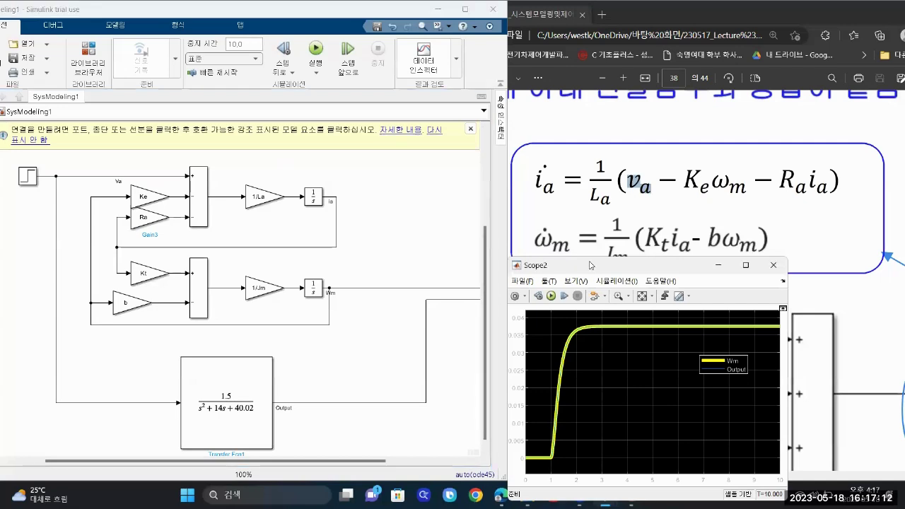
{"action": "mouse_move", "coordinate": [591, 265]}
{"action": "left_mouse_down"}
{"action": "mouse_move", "coordinate": [559, 224]}
{"action": "mouse_move", "coordinate": [542, 234]}
{"action": "mouse_move", "coordinate": [583, 257]}
{"action": "left_mouse_up"}
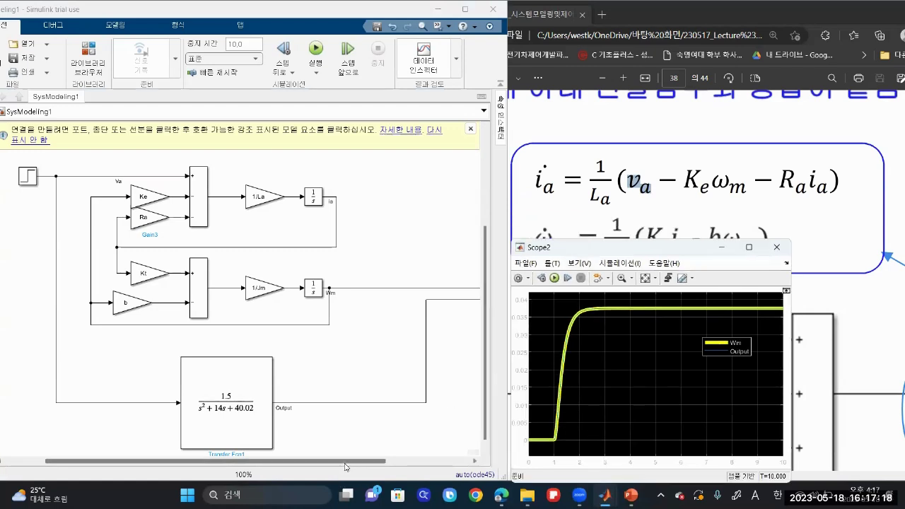
Step: Arrange the model view and window to show the motor diagram with its parallel transfer function, keeping Scope2 in front beside it
{"action": "left_click_drag", "start_coordinate": [346, 466], "coordinate": [332, 466]}
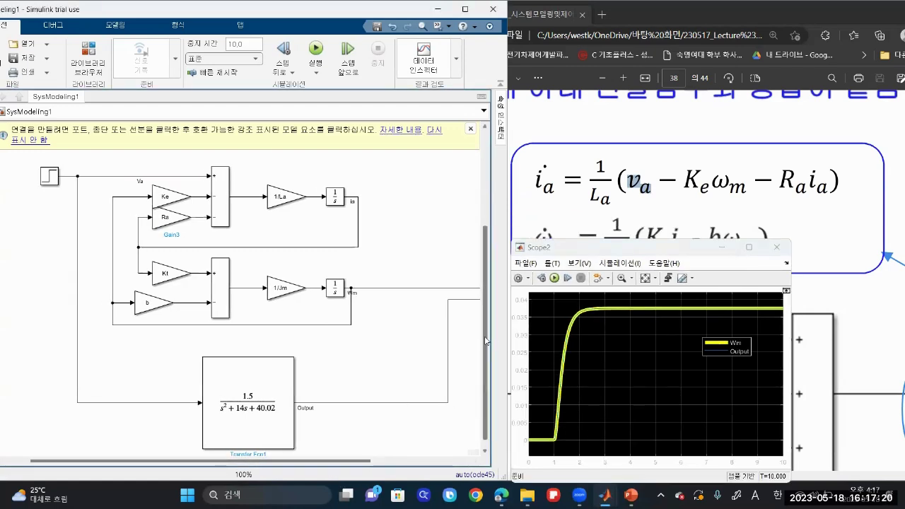
{"action": "left_click_drag", "start_coordinate": [485, 341], "coordinate": [486, 361]}
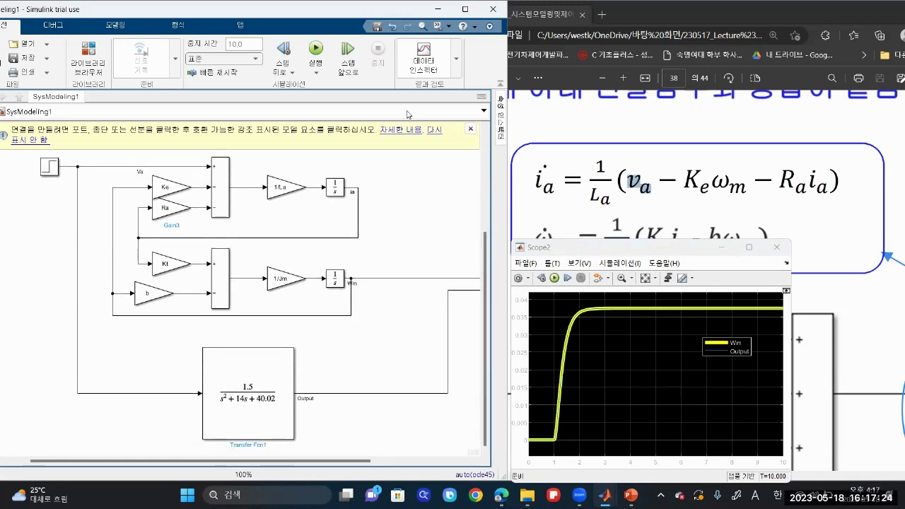
{"action": "left_click_drag", "start_coordinate": [383, 9], "coordinate": [406, 10]}
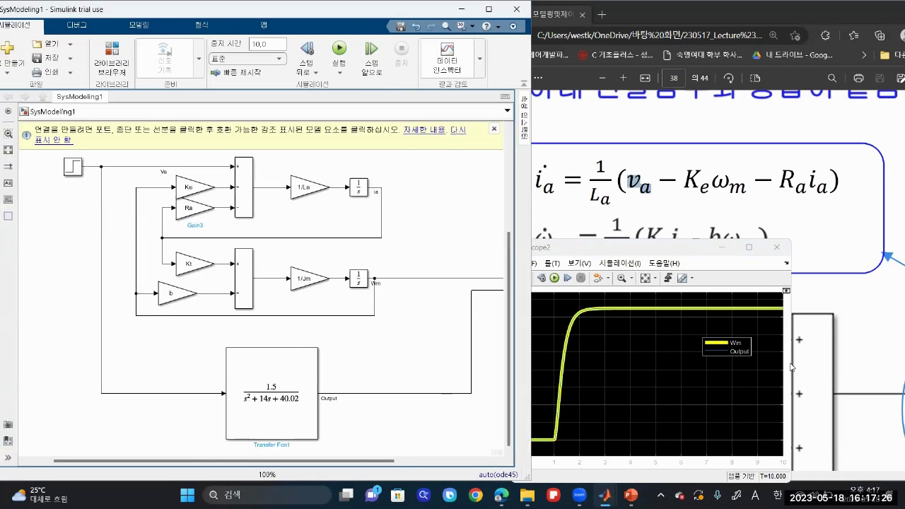
{"action": "left_click", "coordinate": [695, 280]}
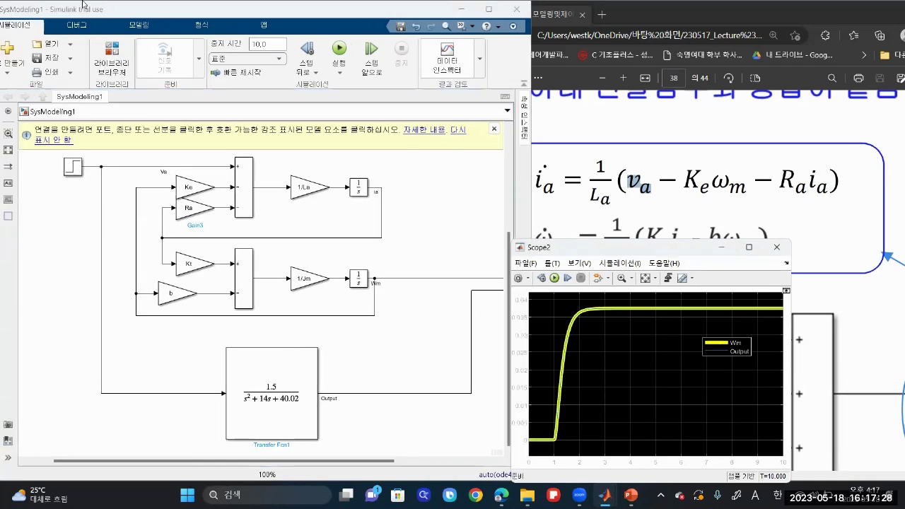